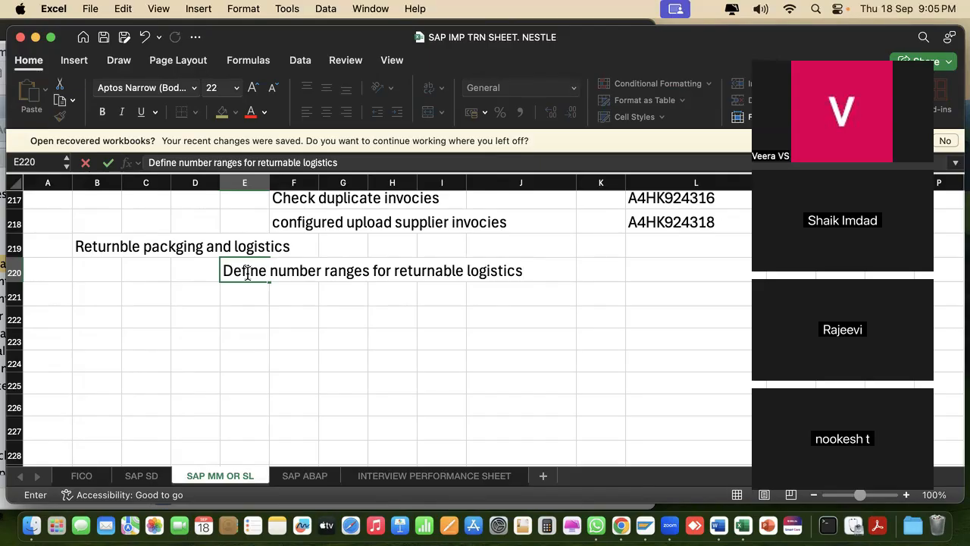
- Switch to the SAP GUI window and bring the Display IMG structure fully into view
{"action": "scroll", "coordinate": [247, 273], "scroll_direction": "down", "scroll_amount": 1}
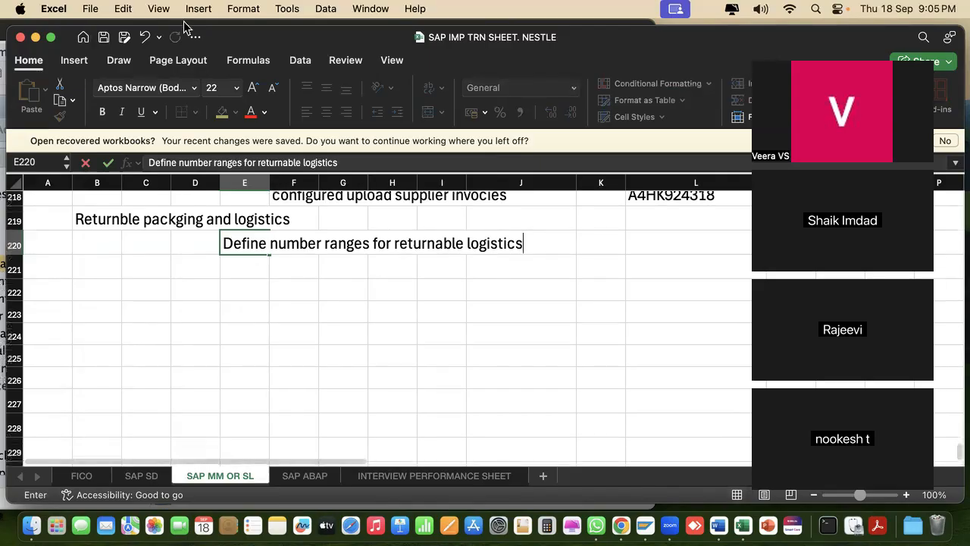
{"action": "left_click_drag", "start_coordinate": [247, 38], "coordinate": [413, 44]}
{"action": "left_click", "coordinate": [110, 242]}
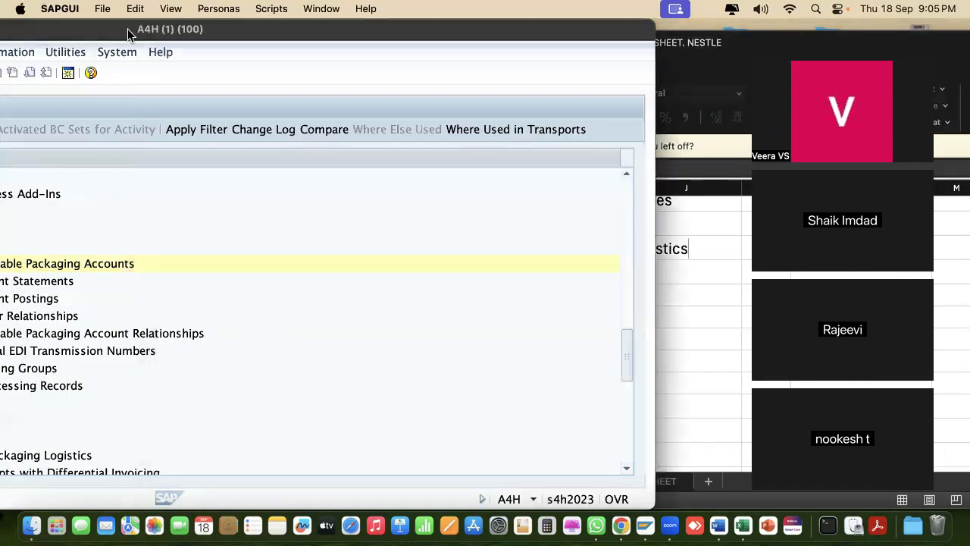
{"action": "left_click_drag", "start_coordinate": [128, 34], "coordinate": [470, 37]}
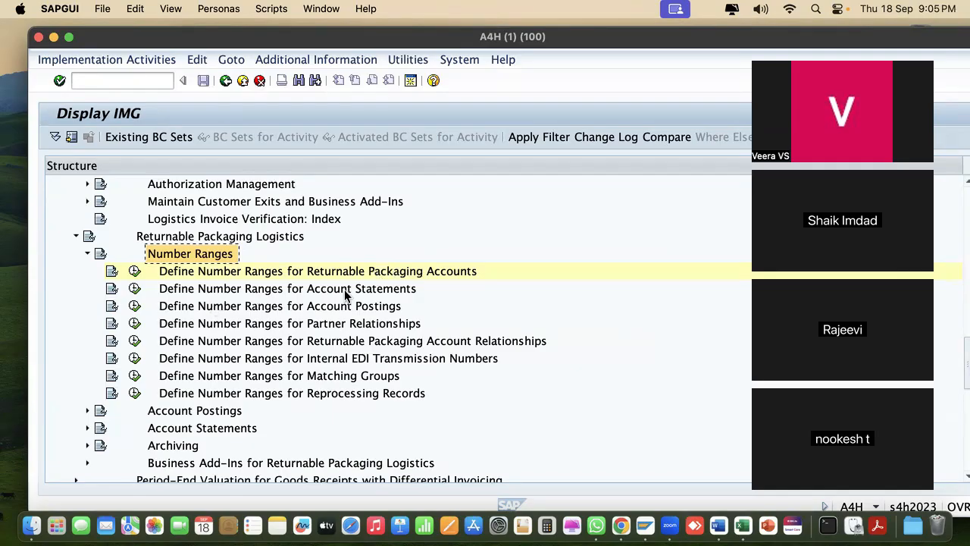
- In the number ranges for returnable packaging accounts, enter interval 01 from 1 to 1000
{"action": "scroll", "coordinate": [345, 296], "scroll_direction": "up", "scroll_amount": 1}
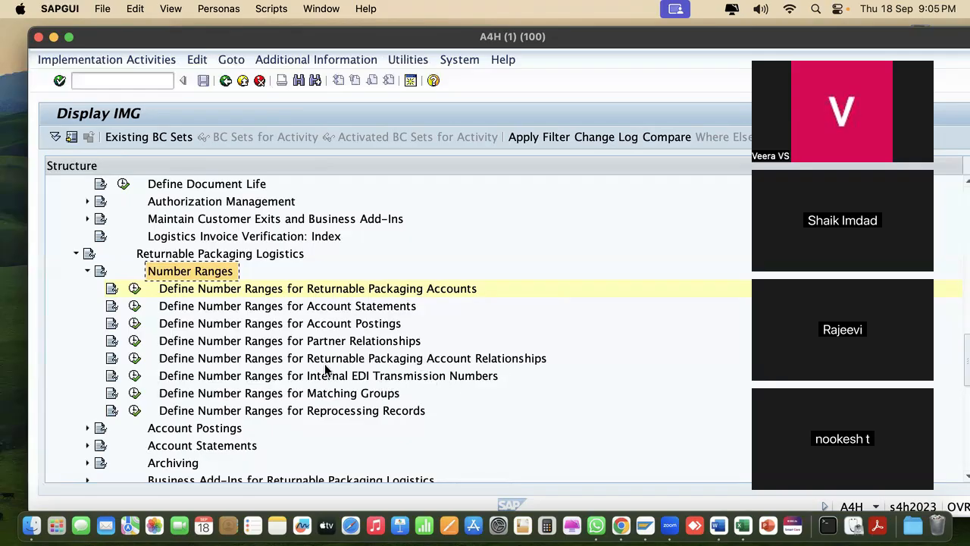
{"action": "left_click", "coordinate": [134, 288]}
{"action": "left_click", "coordinate": [296, 208]}
{"action": "type", "text": "01"}
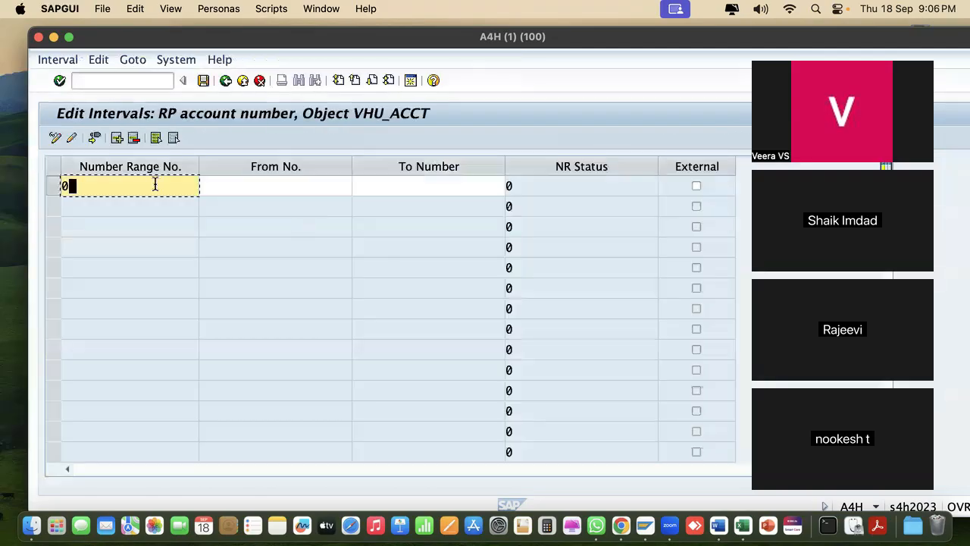
{"action": "left_click", "coordinate": [228, 184]}
{"action": "type", "text": "1"}
{"action": "left_click", "coordinate": [377, 182]}
{"action": "type", "text": "1"}
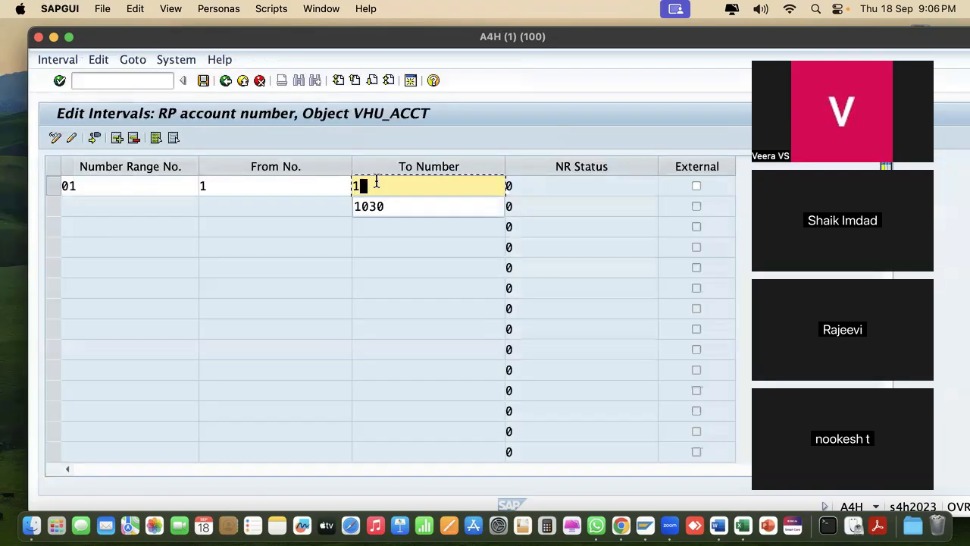
{"action": "type", "text": "000"}
- Save the returnable packaging account interval, accept the transport notice and return to the IMG structure
{"action": "left_click", "coordinate": [203, 81]}
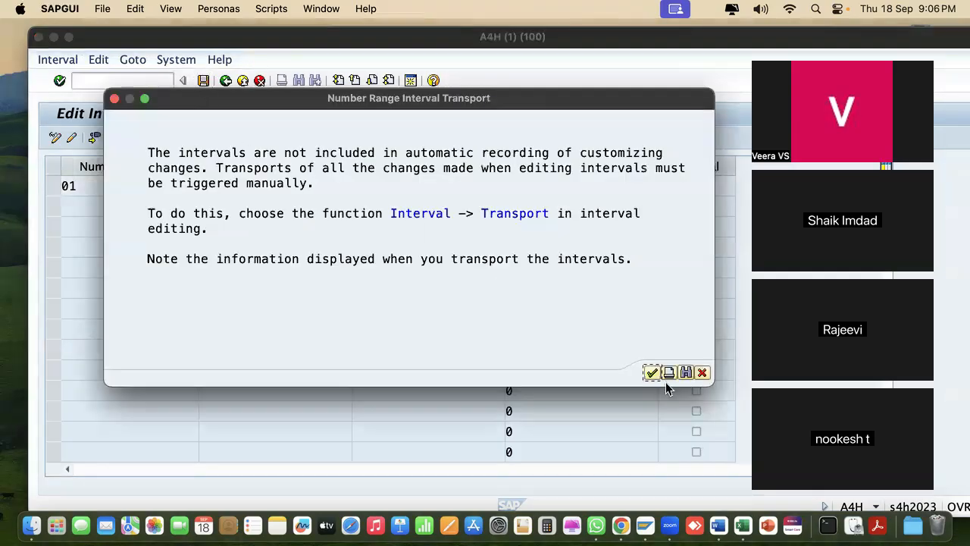
{"action": "left_click", "coordinate": [652, 372]}
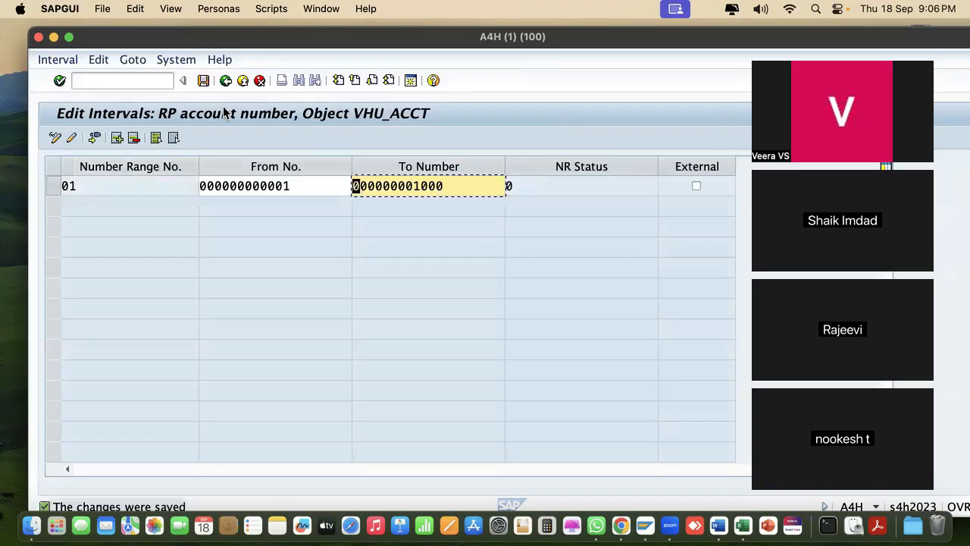
{"action": "left_click", "coordinate": [225, 80]}
{"action": "left_click", "coordinate": [225, 80]}
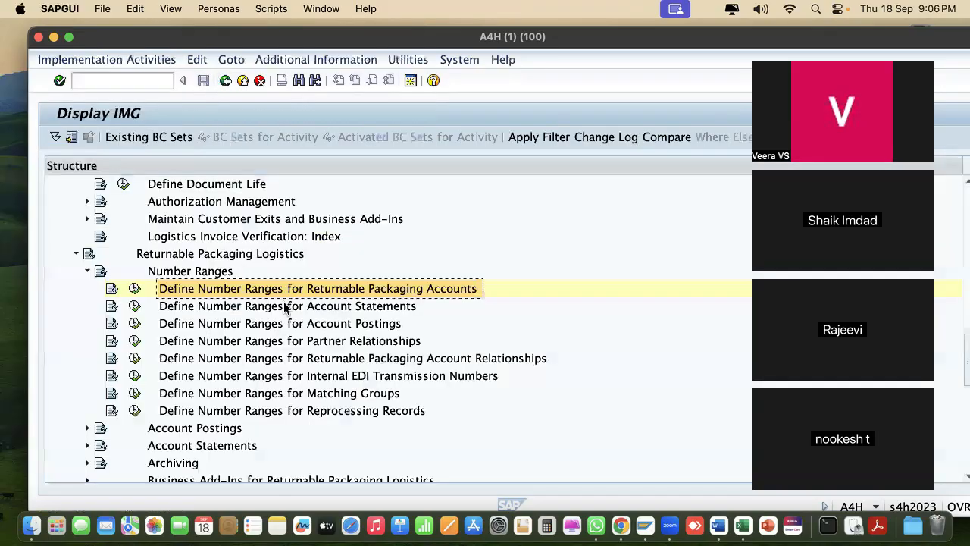
- Open the account statement number range intervals for editing and delete all existing intervals
{"action": "left_click", "coordinate": [134, 306]}
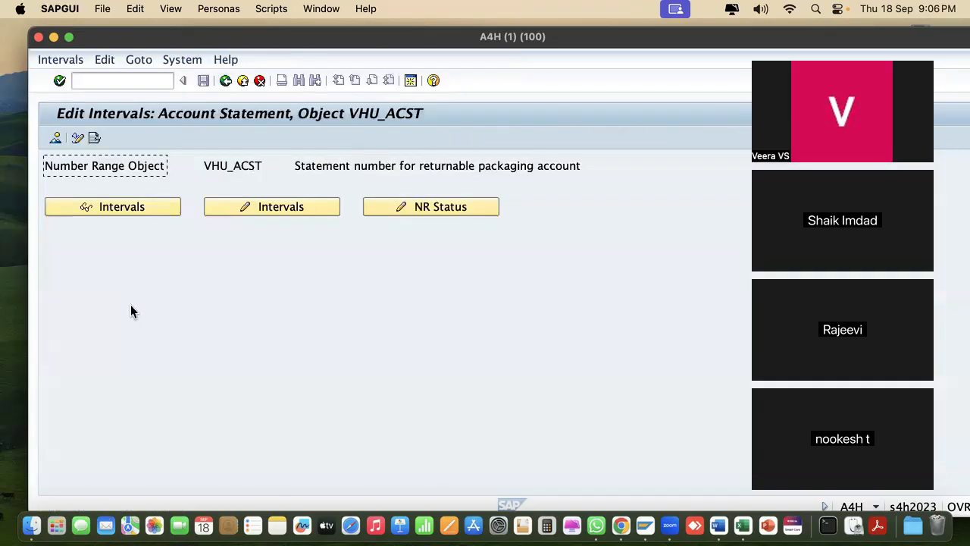
{"action": "left_click", "coordinate": [238, 210]}
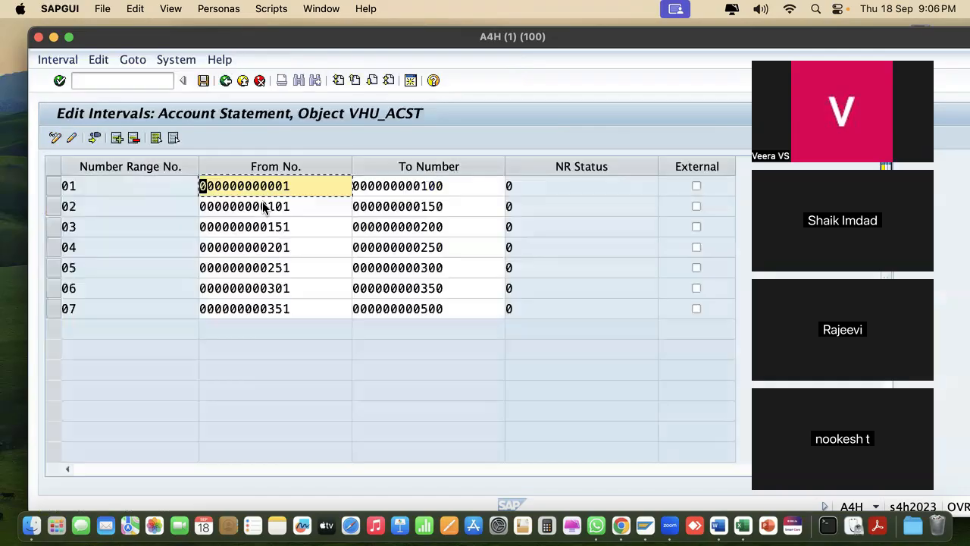
{"action": "left_click", "coordinate": [52, 186]}
{"action": "left_click_drag", "start_coordinate": [51, 205], "coordinate": [54, 308]}
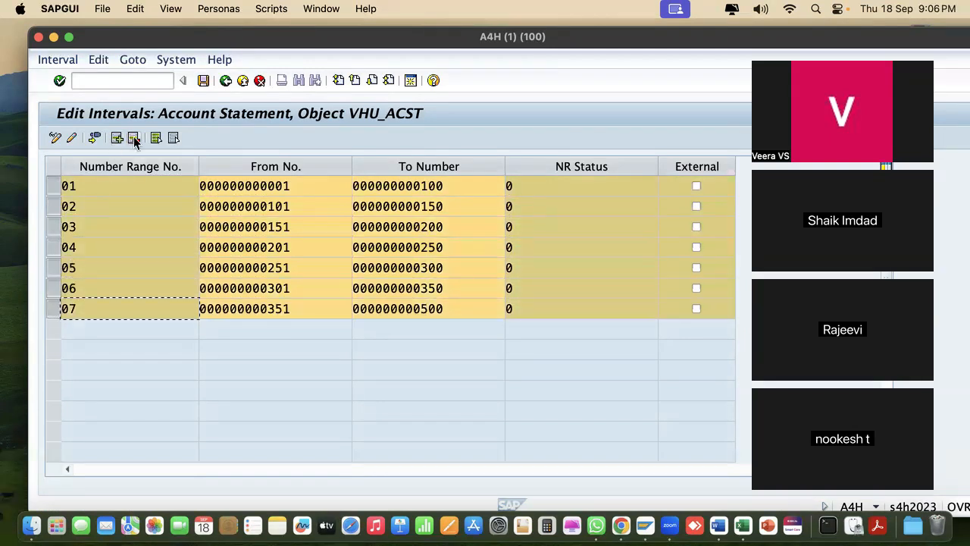
{"action": "left_click", "coordinate": [133, 138]}
- Enter account statement interval 01 from 1 to 1000
{"action": "left_click", "coordinate": [113, 187]}
{"action": "type", "text": "01"}
{"action": "left_click", "coordinate": [257, 187]}
{"action": "type", "text": "1"}
{"action": "left_click", "coordinate": [418, 186]}
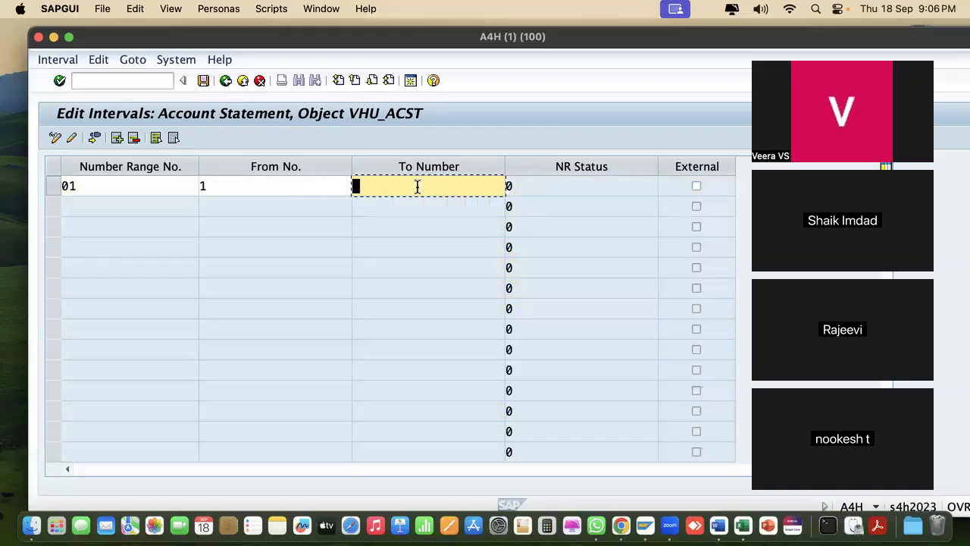
{"action": "type", "text": "1000"}
- Save the account statement interval, accept the transport notice and return to the IMG structure
{"action": "left_click", "coordinate": [203, 80]}
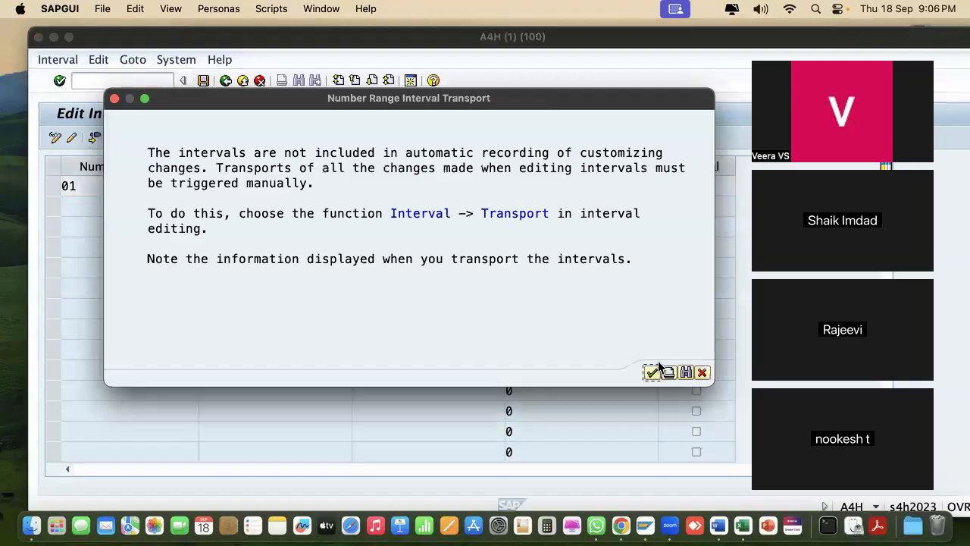
{"action": "left_click", "coordinate": [653, 371]}
{"action": "left_click", "coordinate": [225, 80]}
{"action": "left_click", "coordinate": [225, 81]}
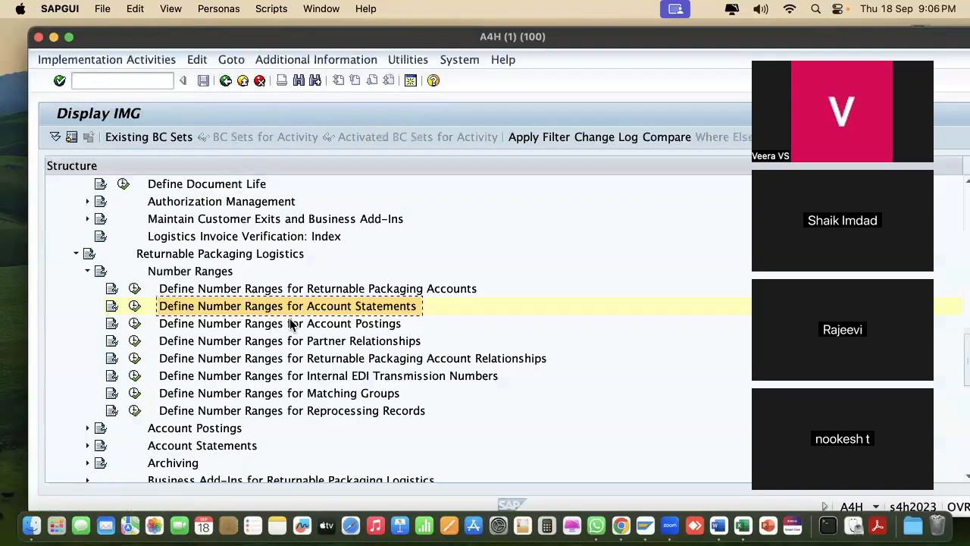
- Open the number range intervals for account postings for editing
{"action": "left_click", "coordinate": [292, 324]}
{"action": "left_click", "coordinate": [134, 323]}
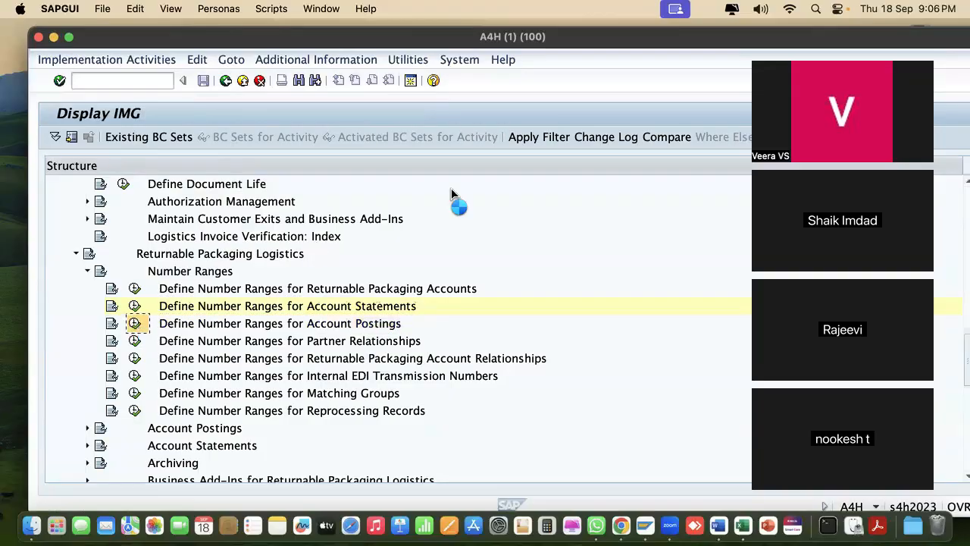
{"action": "left_click", "coordinate": [276, 207]}
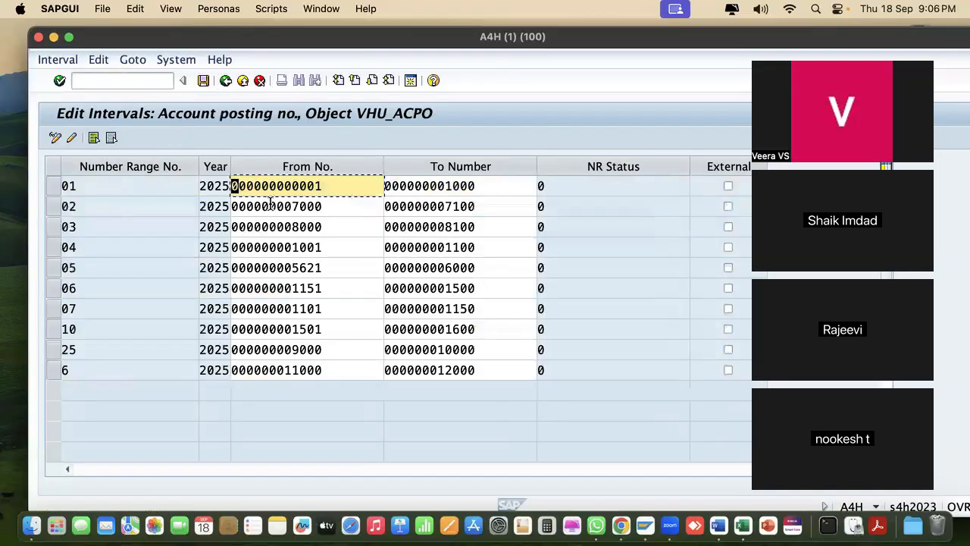
{"action": "left_click", "coordinate": [52, 186]}
{"action": "left_click", "coordinate": [50, 203]}
{"action": "left_click_drag", "start_coordinate": [51, 228], "coordinate": [53, 371]}
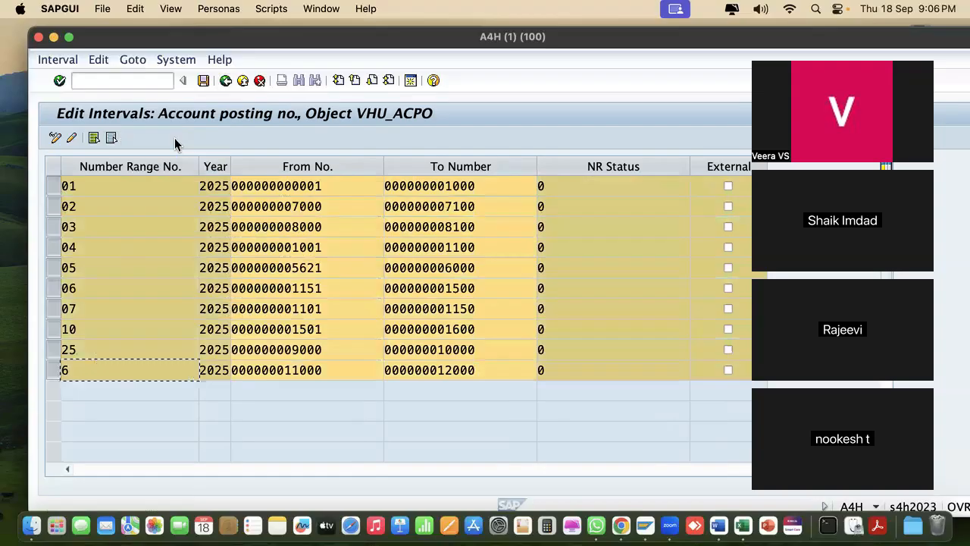
{"action": "left_click", "coordinate": [226, 80]}
{"action": "left_click", "coordinate": [237, 209]}
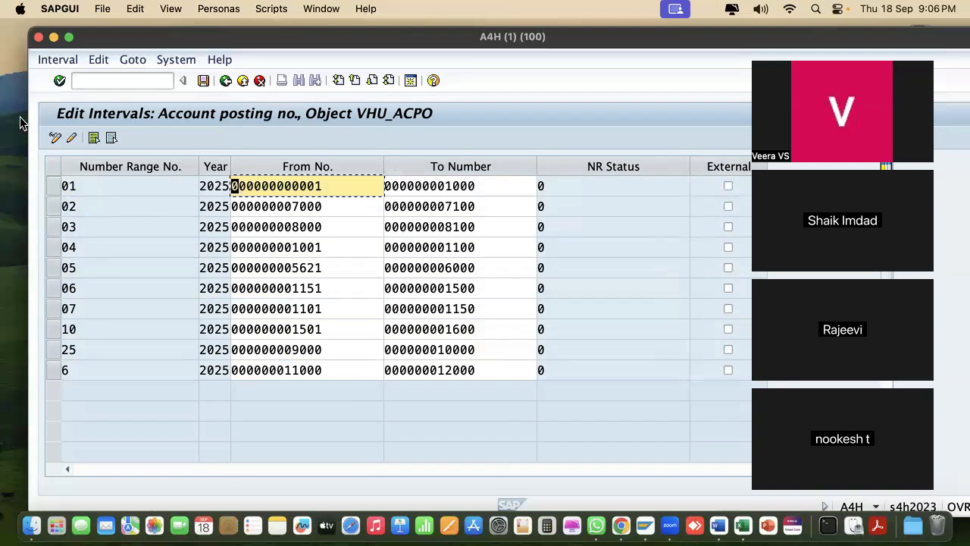
{"action": "left_click", "coordinate": [226, 81]}
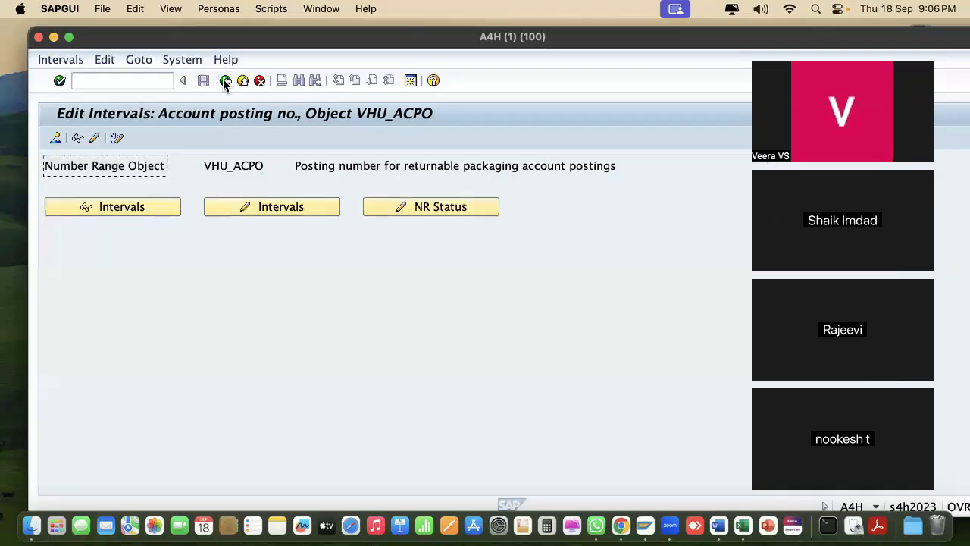
- Start a new account posting number range group with the text "create number ranges for account postings"
{"action": "left_click", "coordinate": [92, 139]}
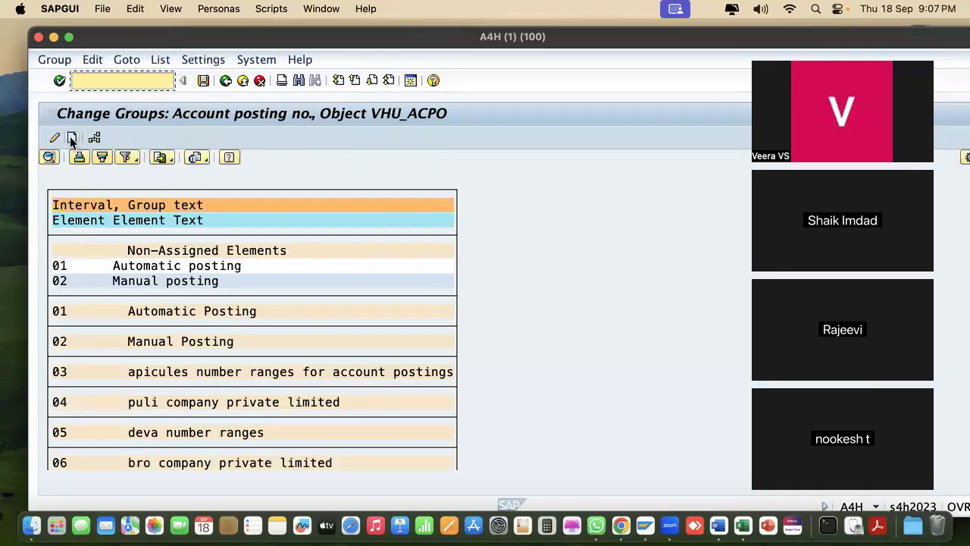
{"action": "left_click", "coordinate": [71, 139]}
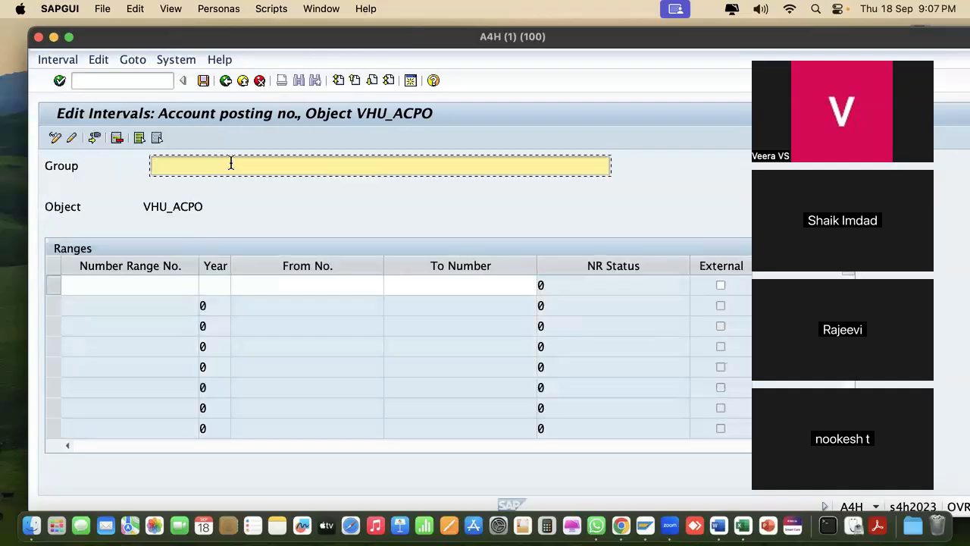
{"action": "type", "text": "create number ranges for account "}
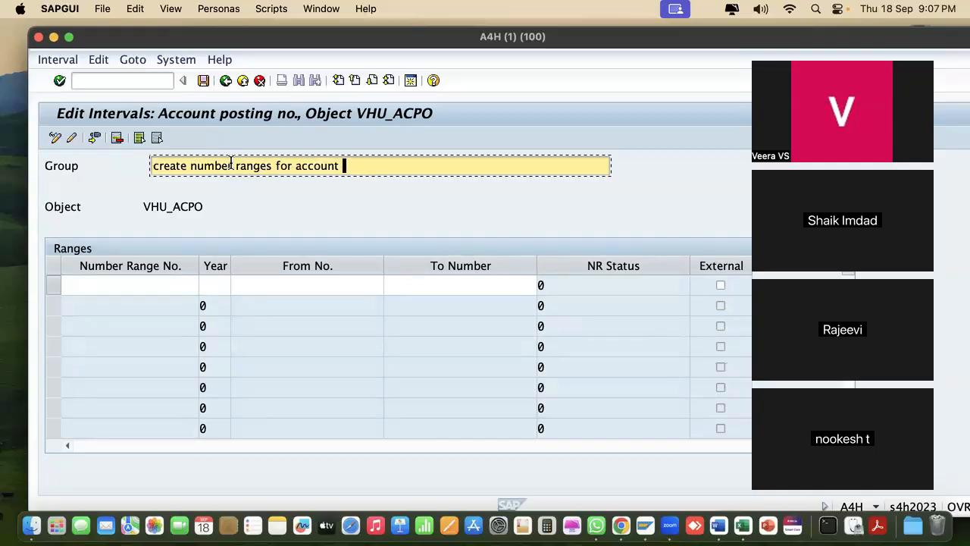
{"action": "type", "text": "postings"}
- Try to save interval 01 for year 2025, from 1 to 1000, in the new account posting group
{"action": "left_click", "coordinate": [168, 281]}
{"action": "type", "text": "01"}
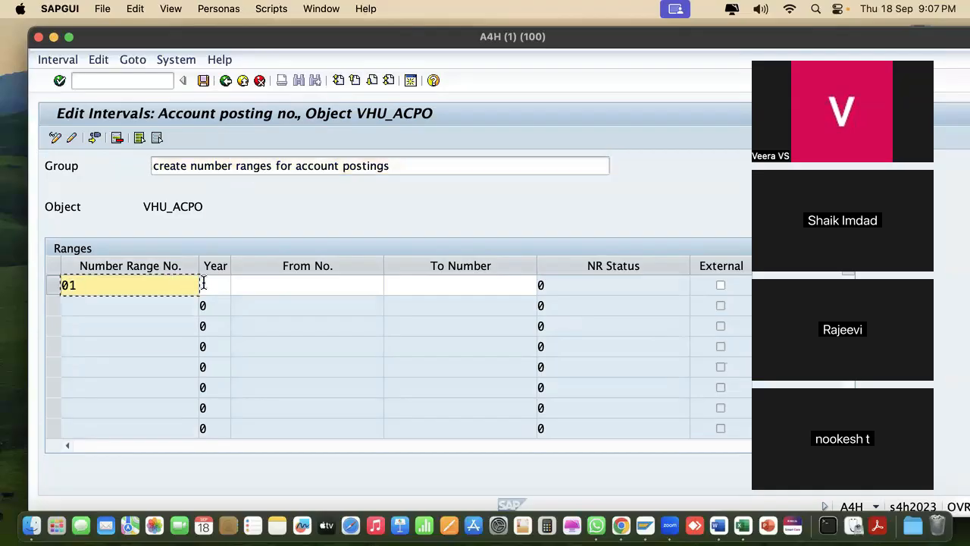
{"action": "left_click", "coordinate": [203, 284]}
{"action": "type", "text": "2"}
{"action": "left_click", "coordinate": [225, 307]}
{"action": "left_click", "coordinate": [303, 283]}
{"action": "type", "text": "1"}
{"action": "left_click", "coordinate": [461, 286]}
{"action": "type", "text": "1"}
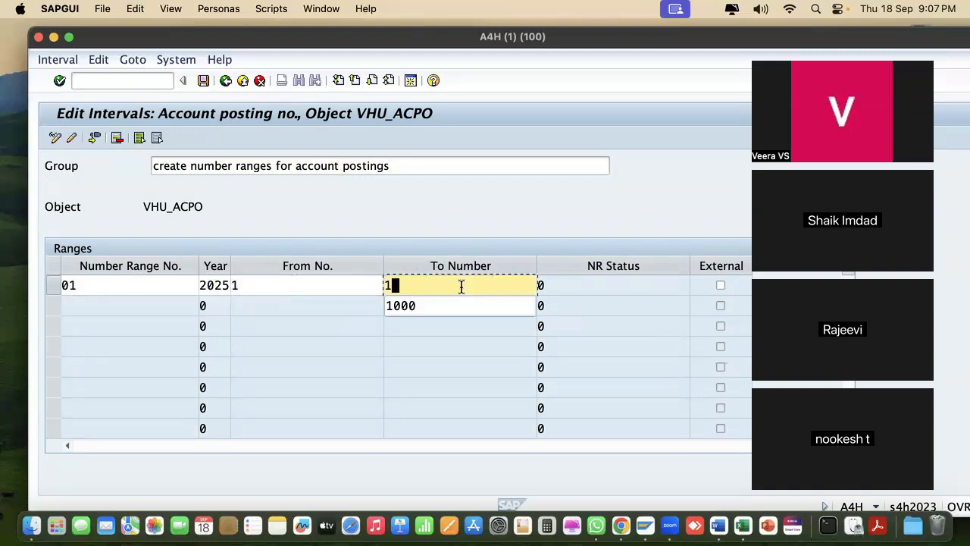
{"action": "left_click", "coordinate": [437, 306]}
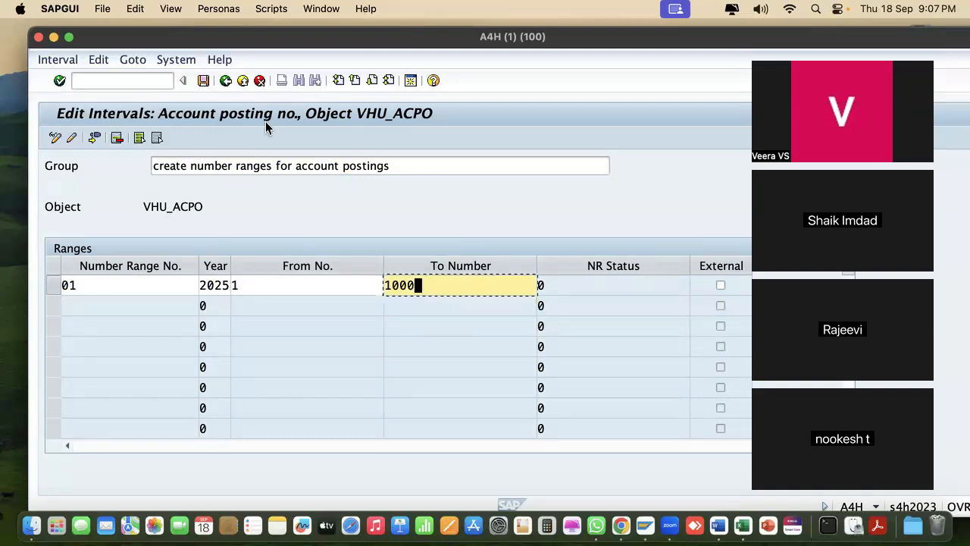
{"action": "left_click", "coordinate": [203, 80]}
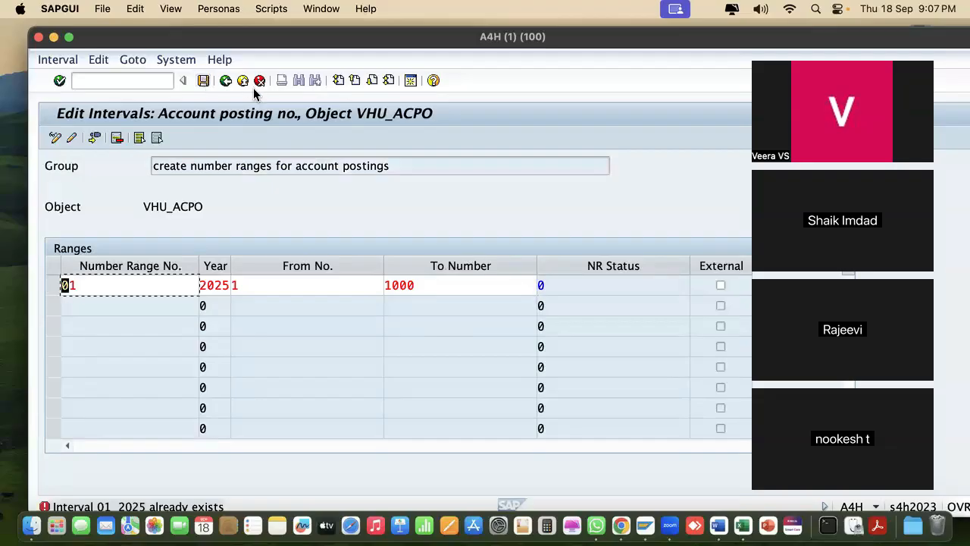
- Discard the unsaved account posting group and check the existing account posting intervals
{"action": "left_click", "coordinate": [225, 80]}
{"action": "left_click", "coordinate": [259, 80]}
{"action": "left_click", "coordinate": [360, 273]}
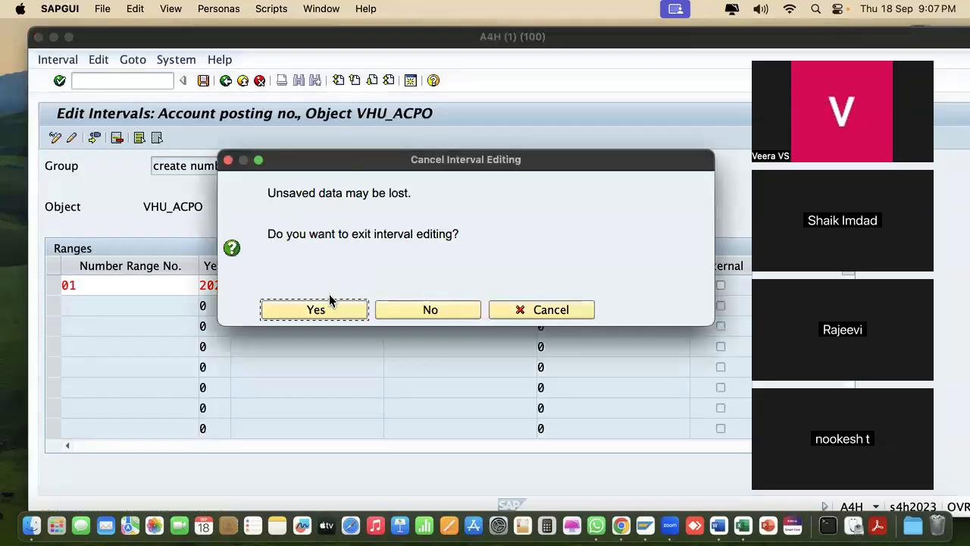
{"action": "left_click", "coordinate": [316, 310]}
{"action": "left_click", "coordinate": [224, 82]}
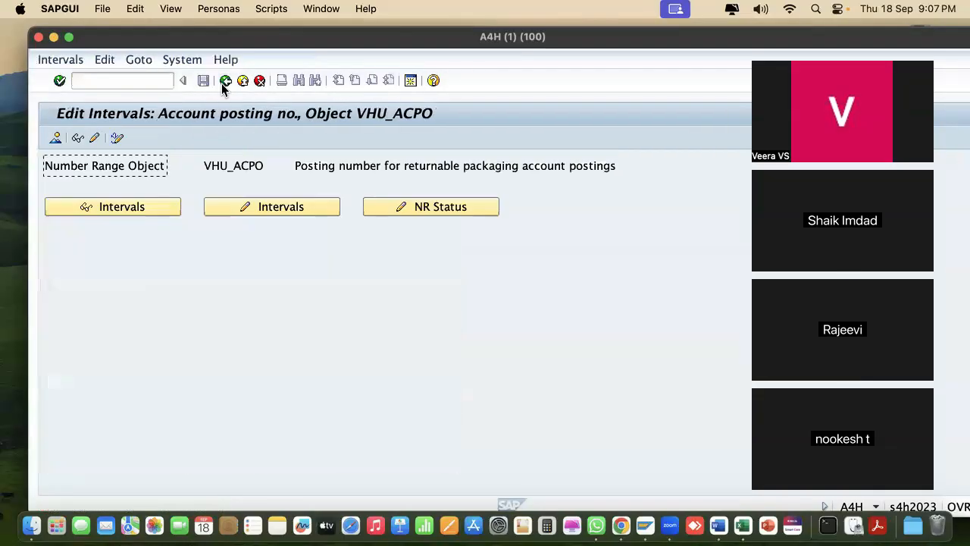
{"action": "left_click", "coordinate": [278, 206]}
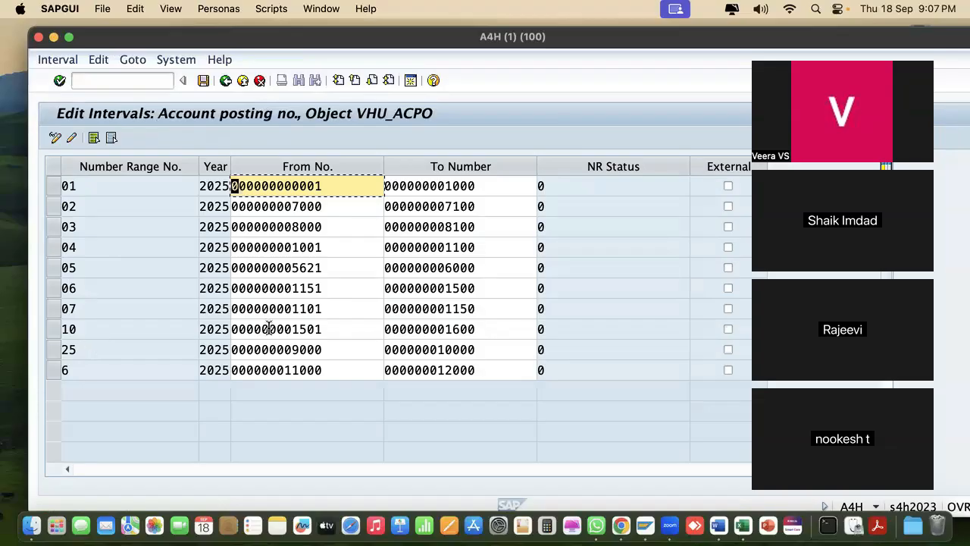
{"action": "left_click", "coordinate": [226, 82]}
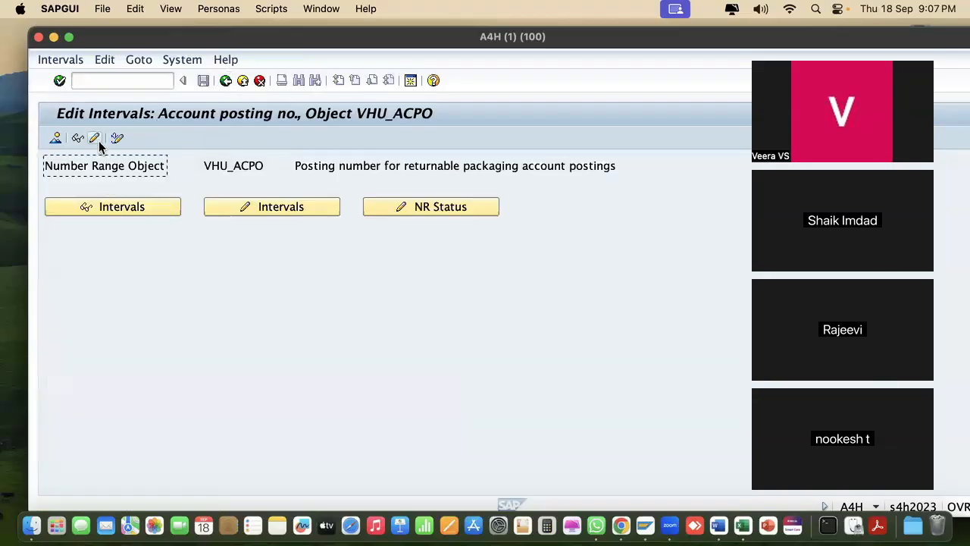
- Start a new account posting number range group with the text "nestle account posting no rqnges"
{"action": "left_click", "coordinate": [94, 139]}
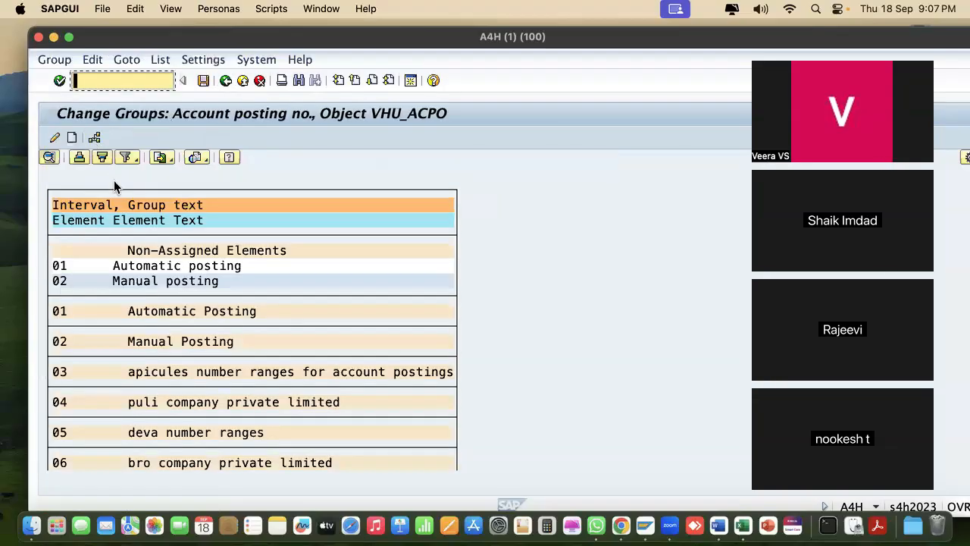
{"action": "left_click", "coordinate": [71, 137]}
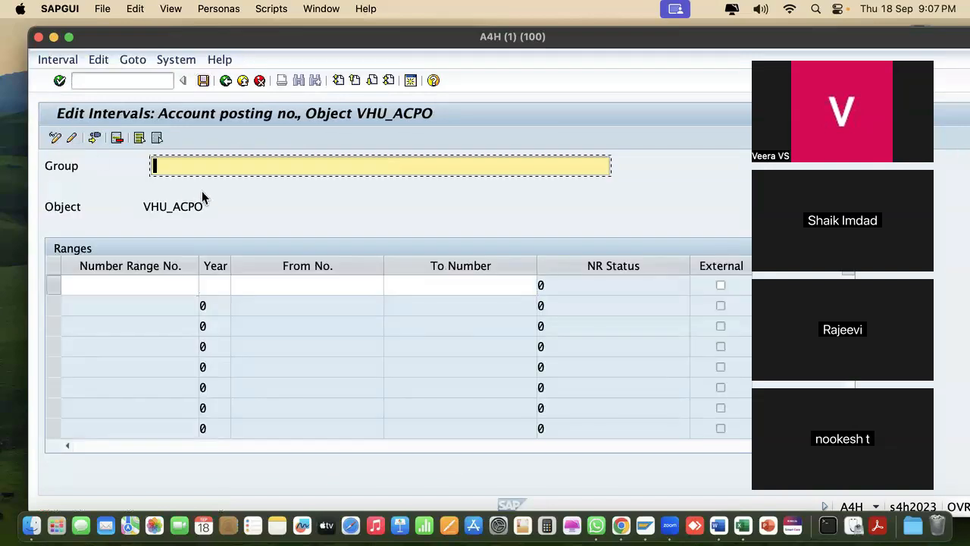
{"action": "type", "text": "nest"}
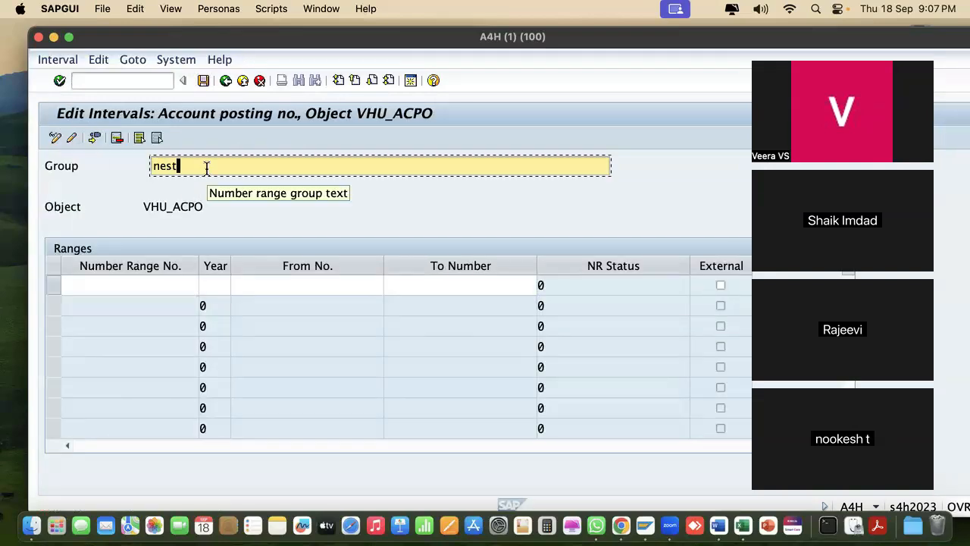
{"action": "type", "text": "le account posting no rqnges"}
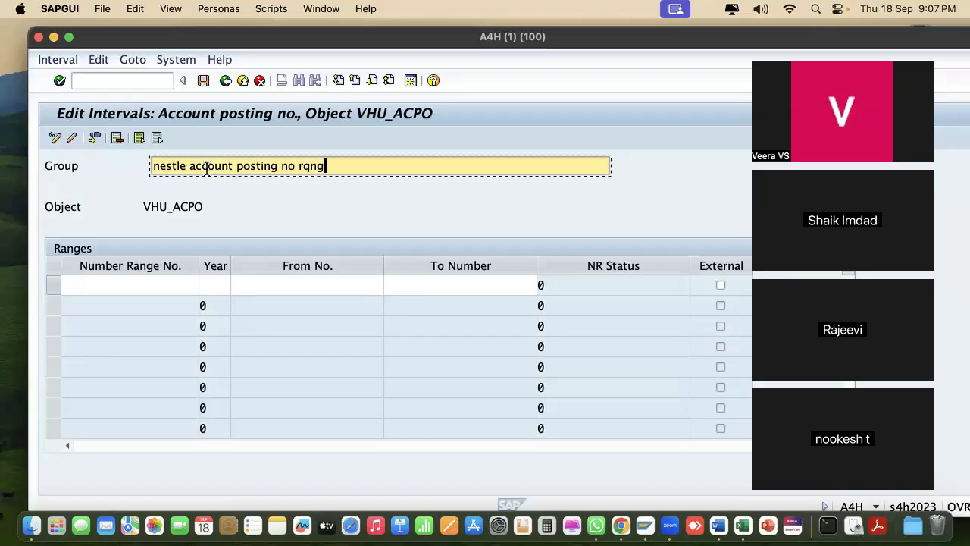
- Enter number range 8 with year 2025 in the first row of the new account posting group
{"action": "left_click", "coordinate": [125, 286]}
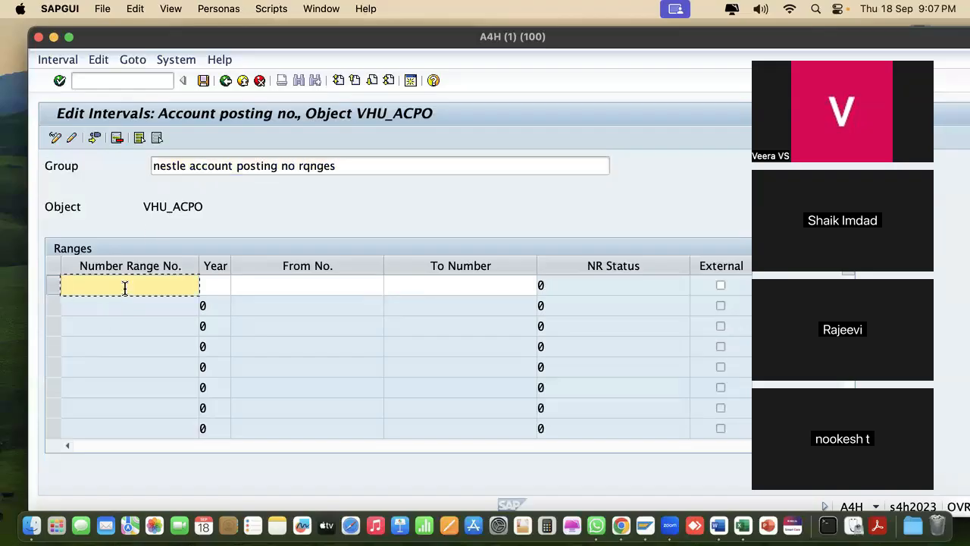
{"action": "type", "text": "8"}
{"action": "left_click", "coordinate": [205, 287]}
{"action": "type", "text": "2"}
{"action": "left_click", "coordinate": [209, 307]}
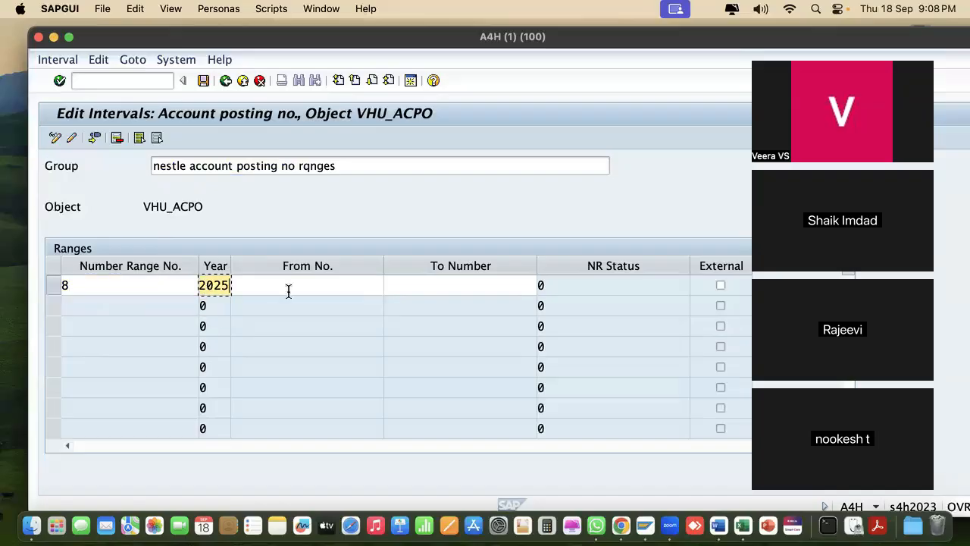
{"action": "left_click", "coordinate": [288, 290]}
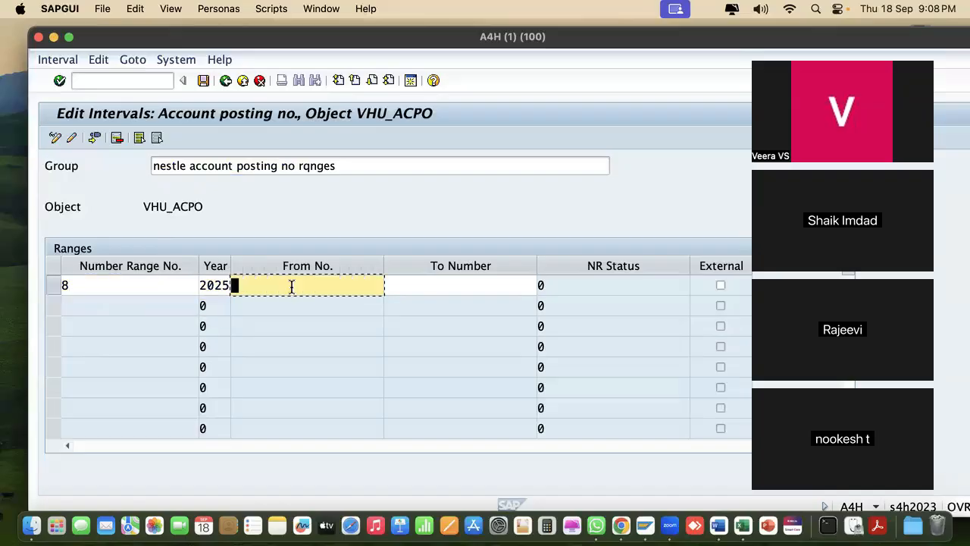
- Check the free account posting intervals for to-year 2025
{"action": "left_click", "coordinate": [93, 138]}
{"action": "type", "text": "2025"}
{"action": "left_click", "coordinate": [253, 196]}
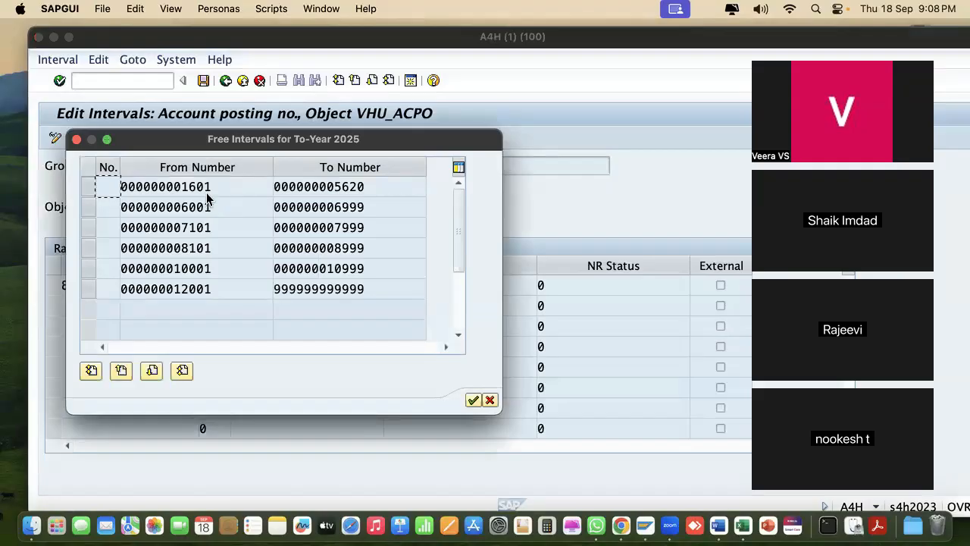
{"action": "left_click", "coordinate": [77, 139]}
- Set account posting interval 8 to run from 1601 to 1700, save the group, and return to the customizing structure
{"action": "left_click_drag", "start_coordinate": [330, 288], "coordinate": [74, 285]}
{"action": "type", "text": "1"}
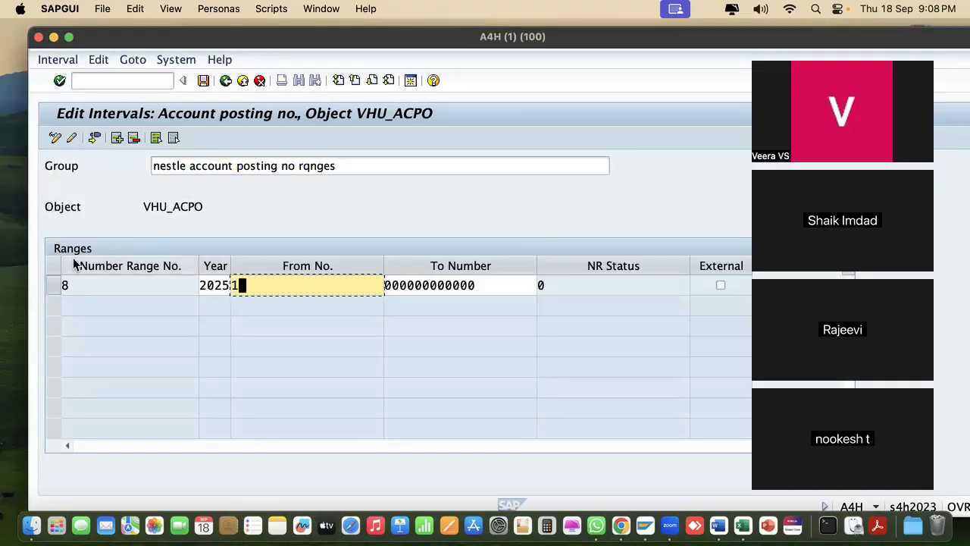
{"action": "type", "text": "601"}
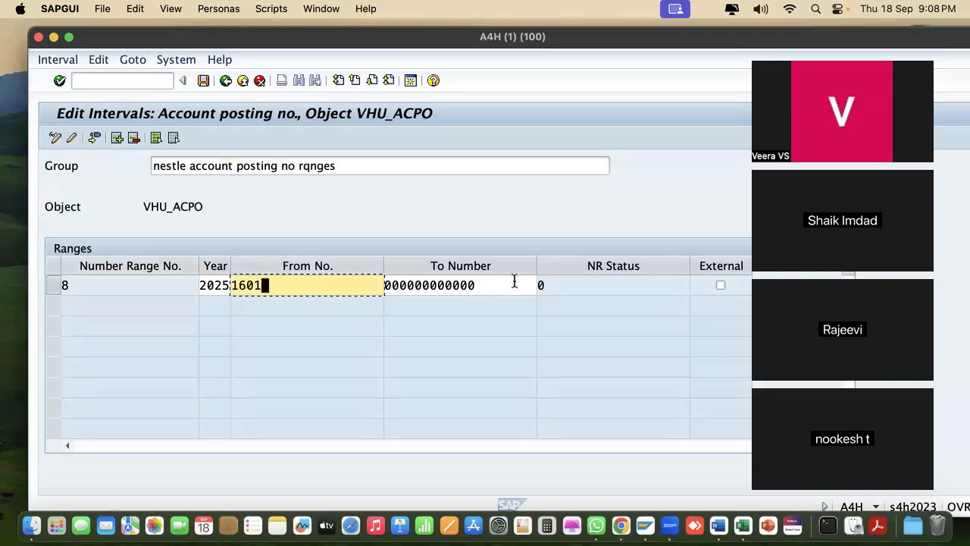
{"action": "key", "text": "Tab"}
{"action": "type", "text": "1"}
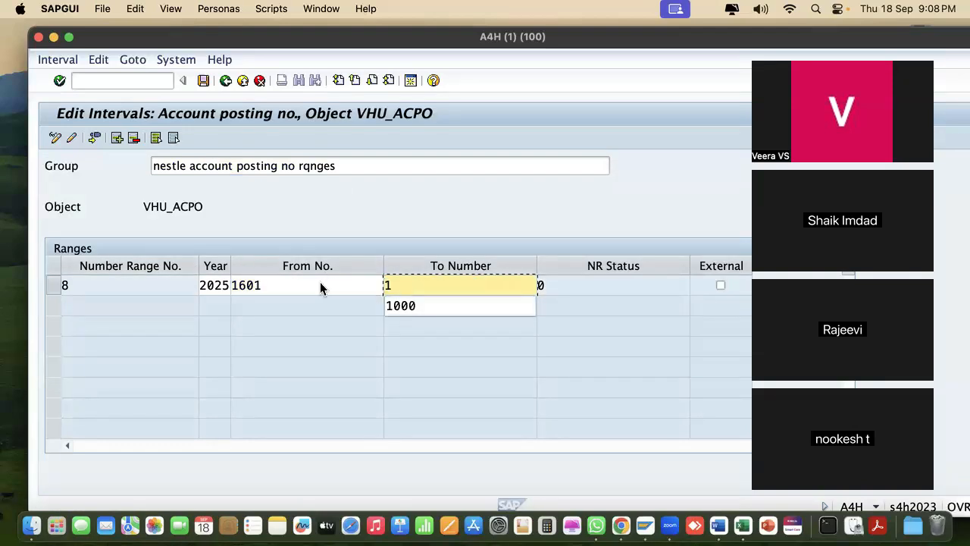
{"action": "type", "text": "700"}
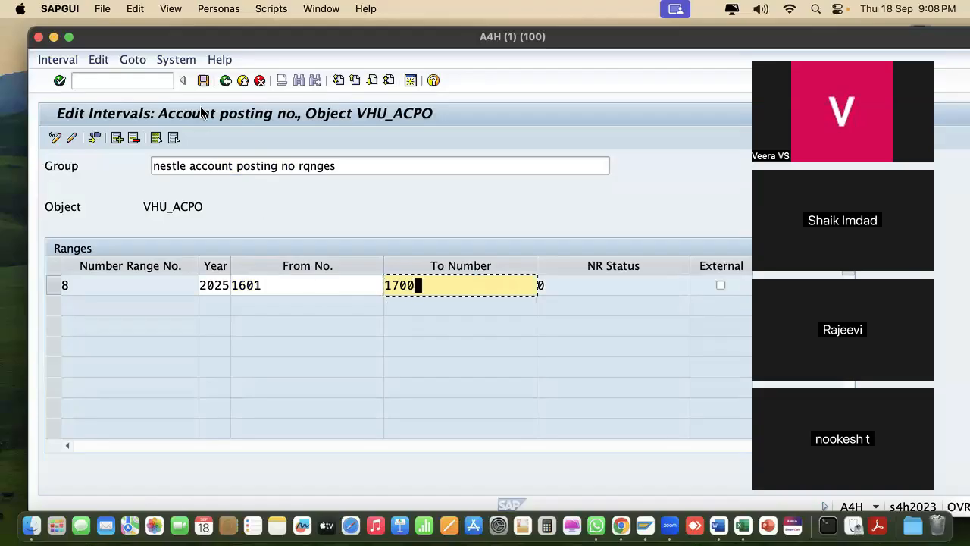
{"action": "left_click", "coordinate": [203, 80]}
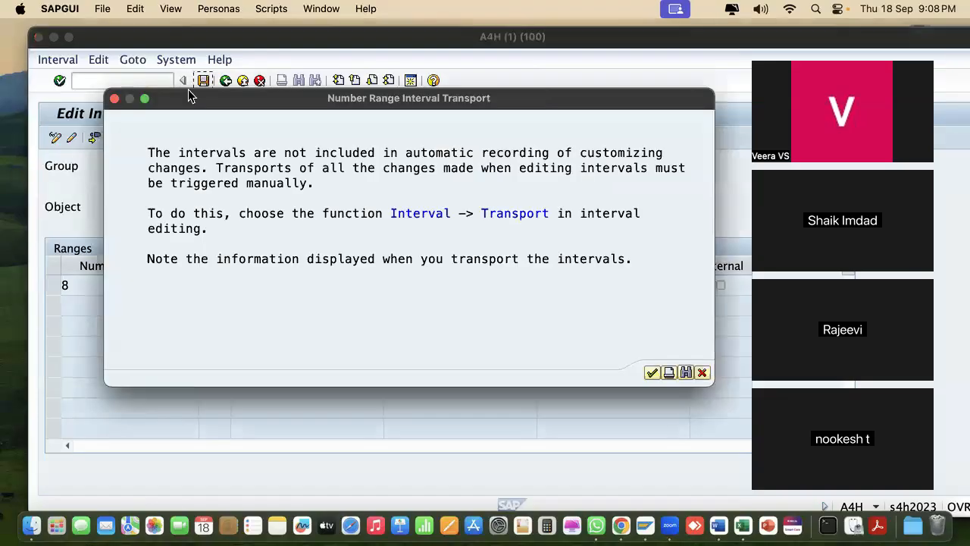
{"action": "left_click", "coordinate": [651, 372]}
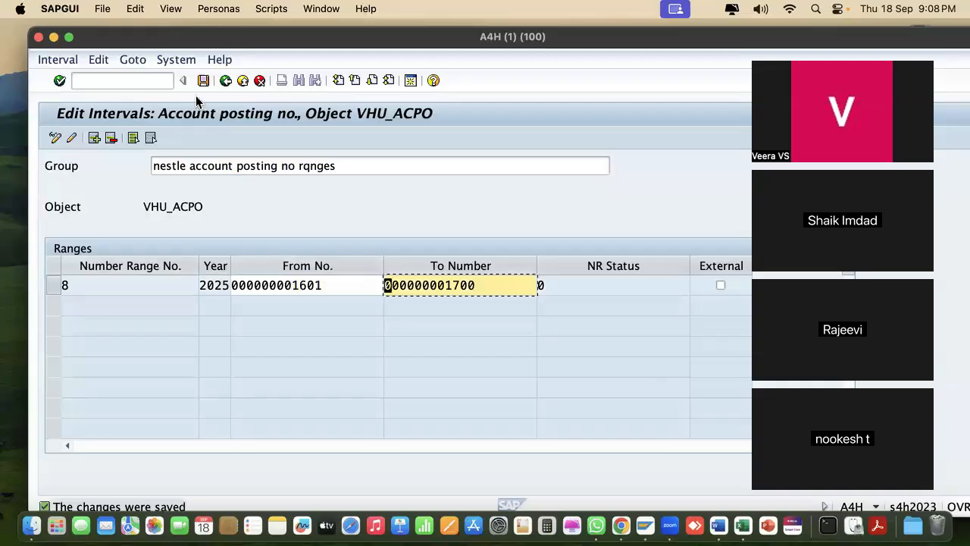
{"action": "left_click", "coordinate": [225, 80]}
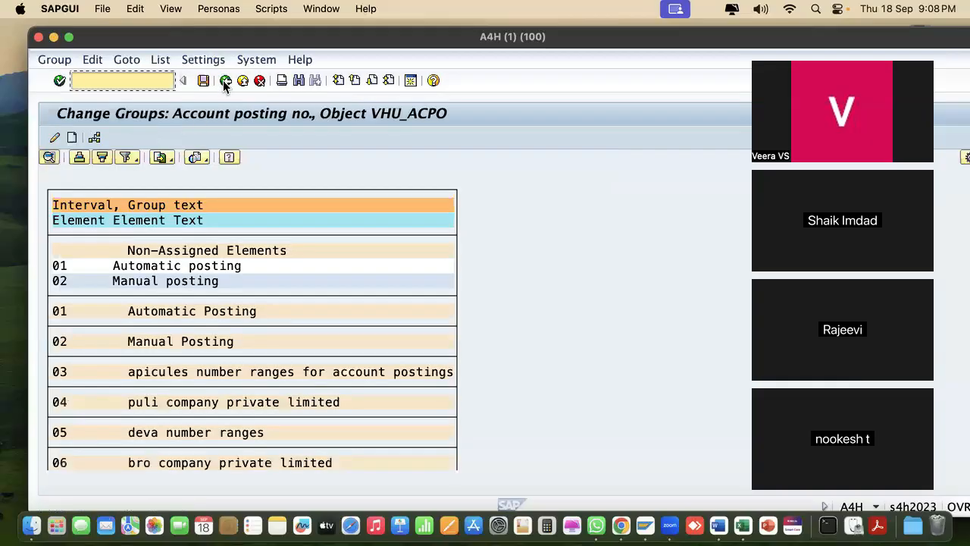
{"action": "left_click", "coordinate": [225, 80]}
{"action": "left_click", "coordinate": [225, 80]}
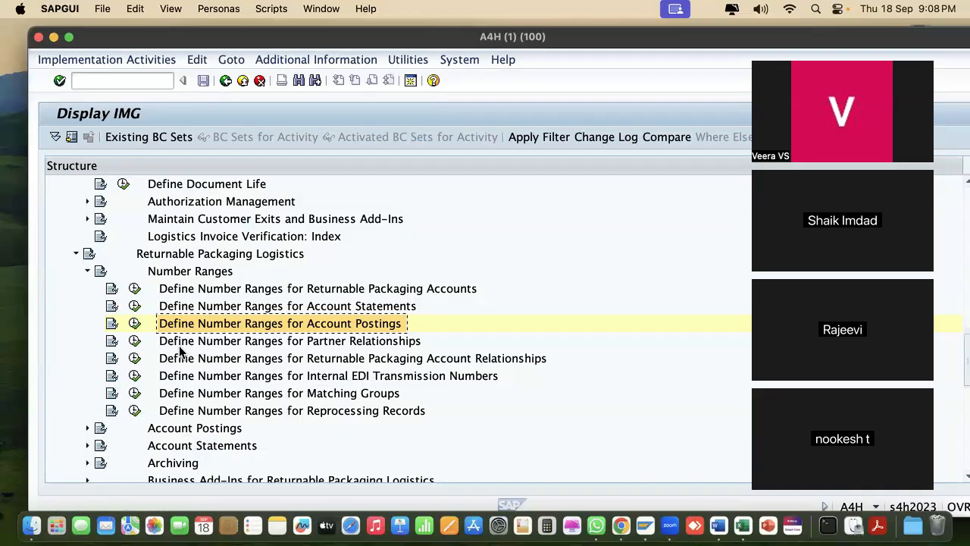
- Open the number range intervals for partner relationships for editing
{"action": "left_click", "coordinate": [134, 340]}
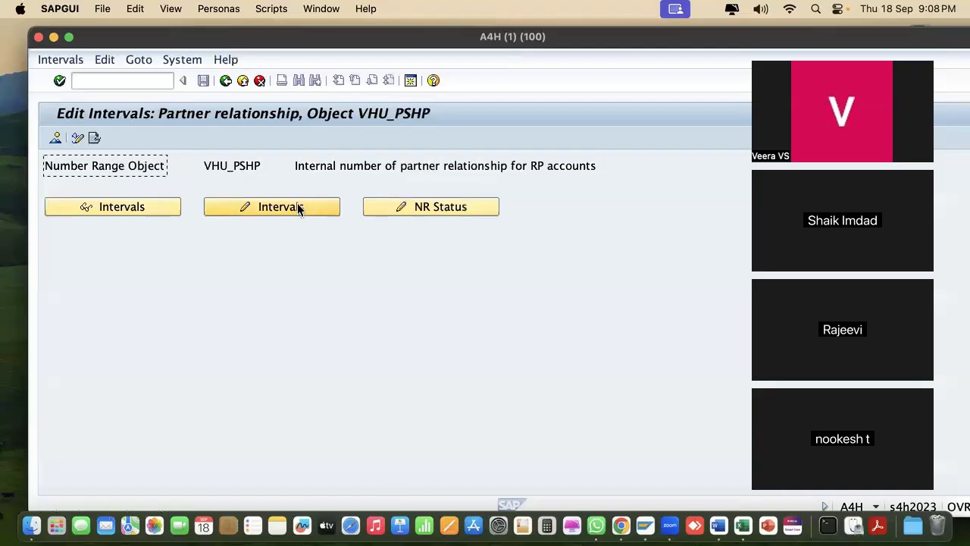
{"action": "left_click", "coordinate": [76, 137]}
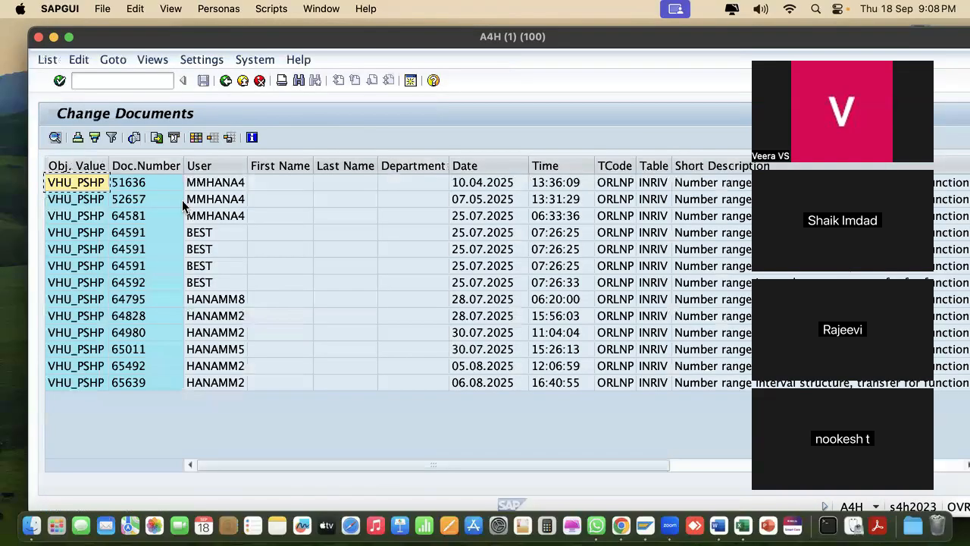
{"action": "left_click", "coordinate": [225, 81]}
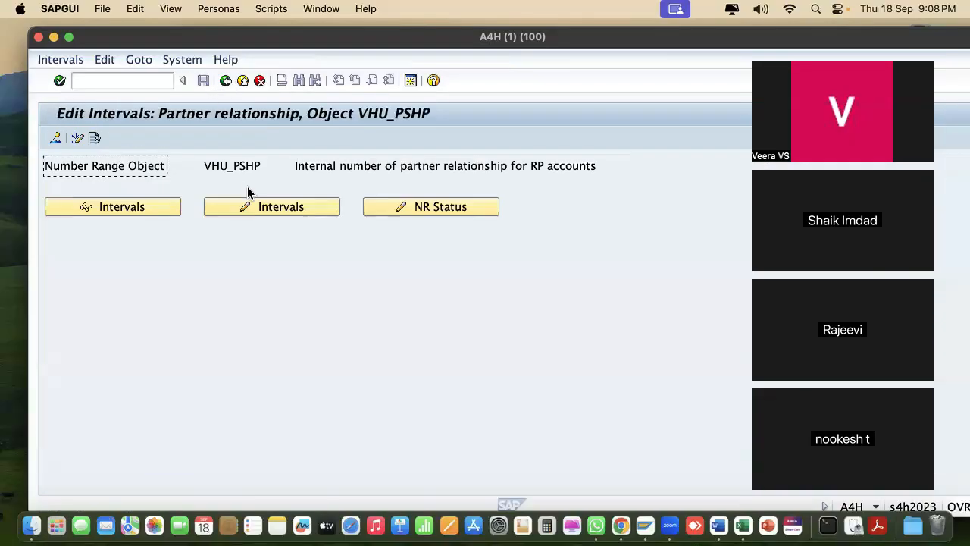
{"action": "left_click", "coordinate": [274, 208]}
- Delete all existing partner relationship intervals, 01 through 07, and save the changes
{"action": "left_click_drag", "start_coordinate": [56, 187], "coordinate": [56, 309]}
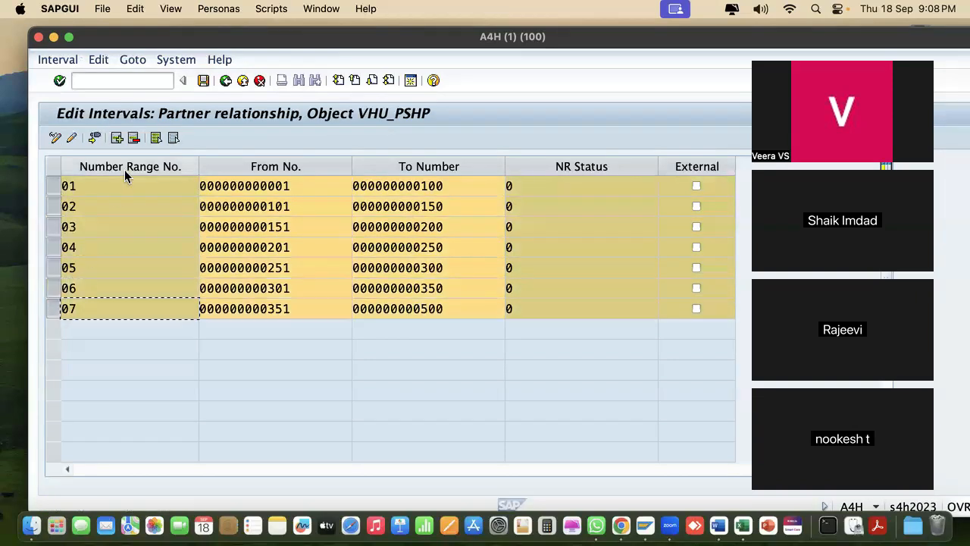
{"action": "left_click", "coordinate": [133, 137]}
{"action": "left_click", "coordinate": [206, 81]}
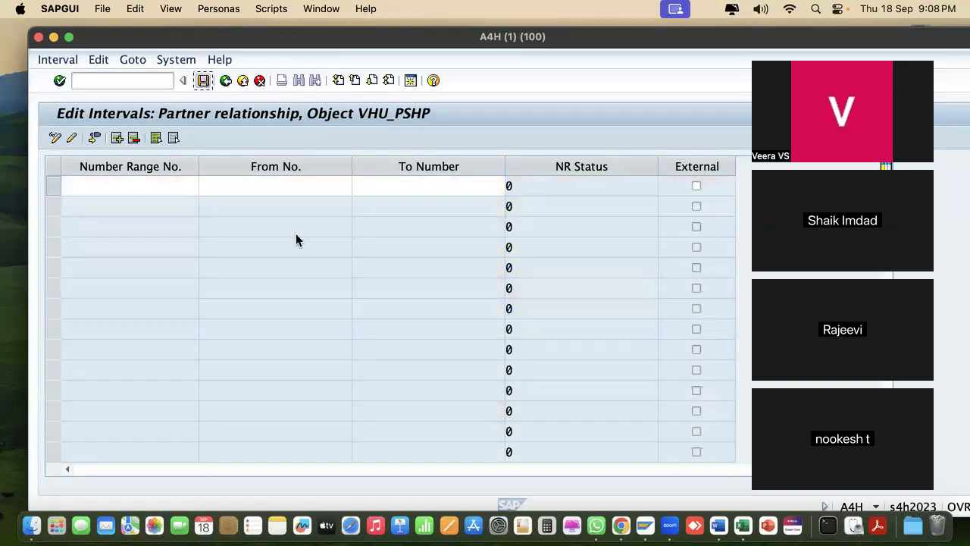
{"action": "left_click", "coordinate": [650, 373]}
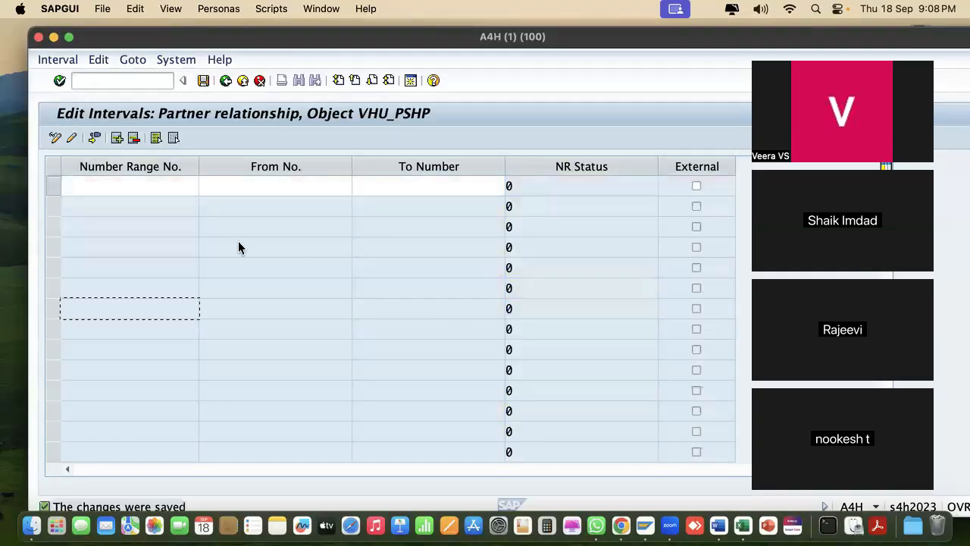
- Create partner relationship interval 01 from 1 to 1000, save it, and return to the customizing structure
{"action": "left_click", "coordinate": [151, 183]}
{"action": "type", "text": "01"}
{"action": "left_click", "coordinate": [229, 182]}
{"action": "type", "text": "1"}
{"action": "left_click", "coordinate": [446, 182]}
{"action": "type", "text": "100"}
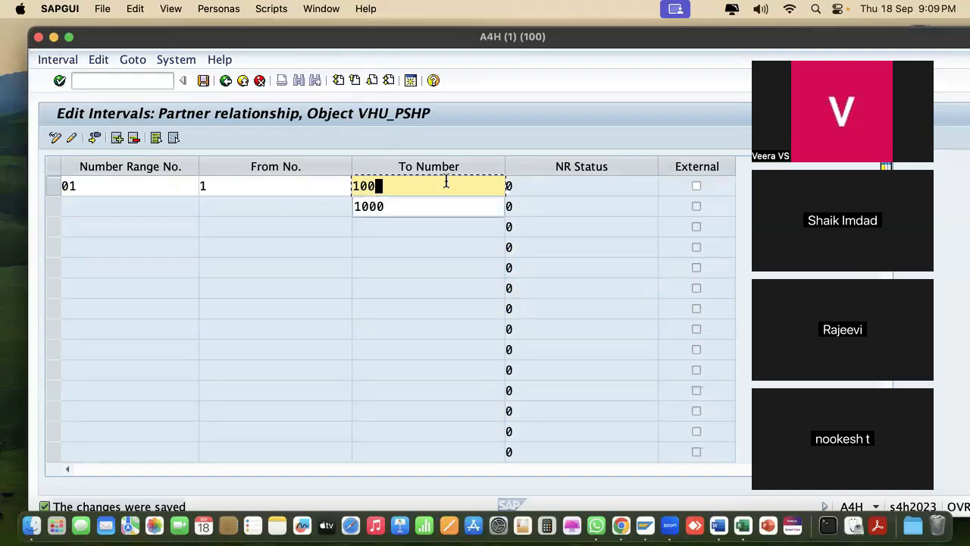
{"action": "type", "text": "0"}
{"action": "left_click", "coordinate": [201, 81]}
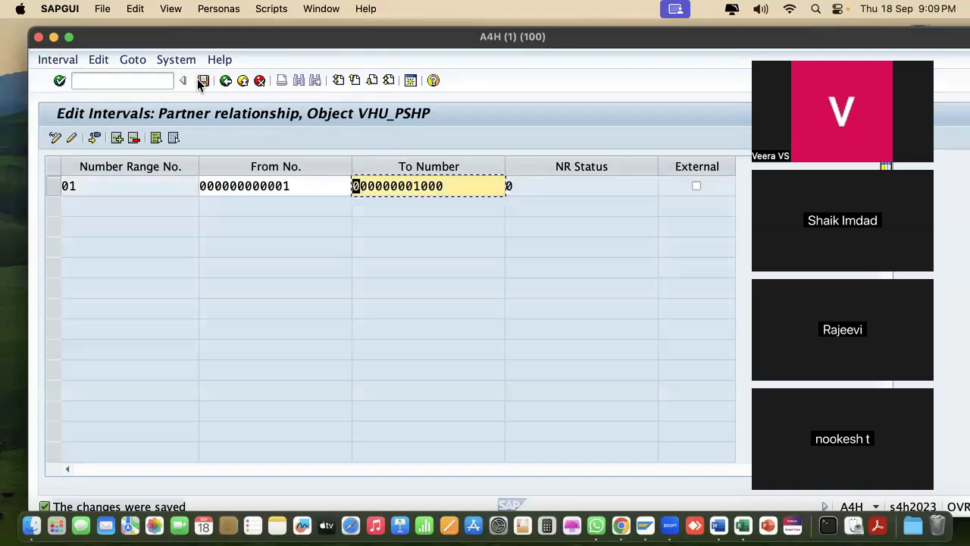
{"action": "left_click", "coordinate": [225, 80]}
{"action": "left_click", "coordinate": [225, 81]}
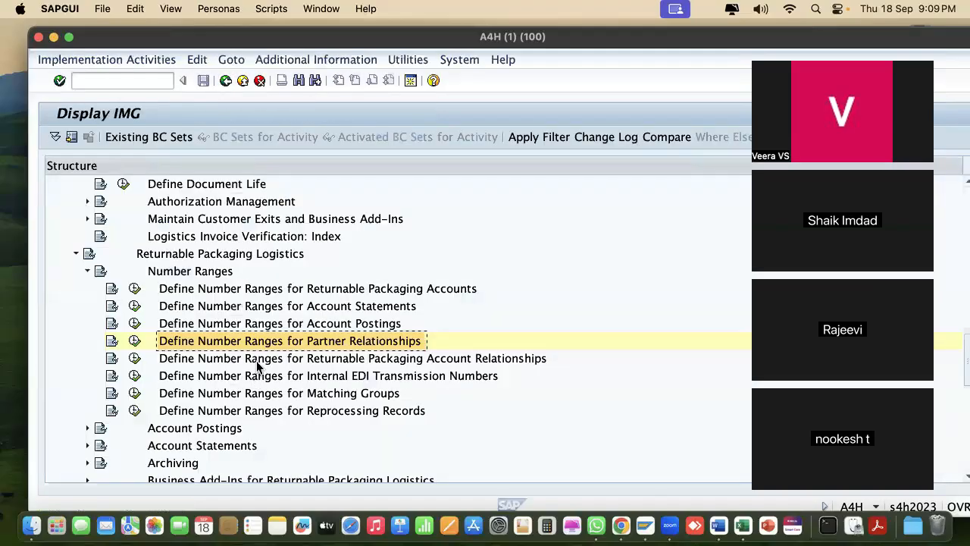
- Delete all existing number range intervals for returnable packaging account relationships
{"action": "left_click", "coordinate": [134, 357]}
{"action": "left_click", "coordinate": [285, 207]}
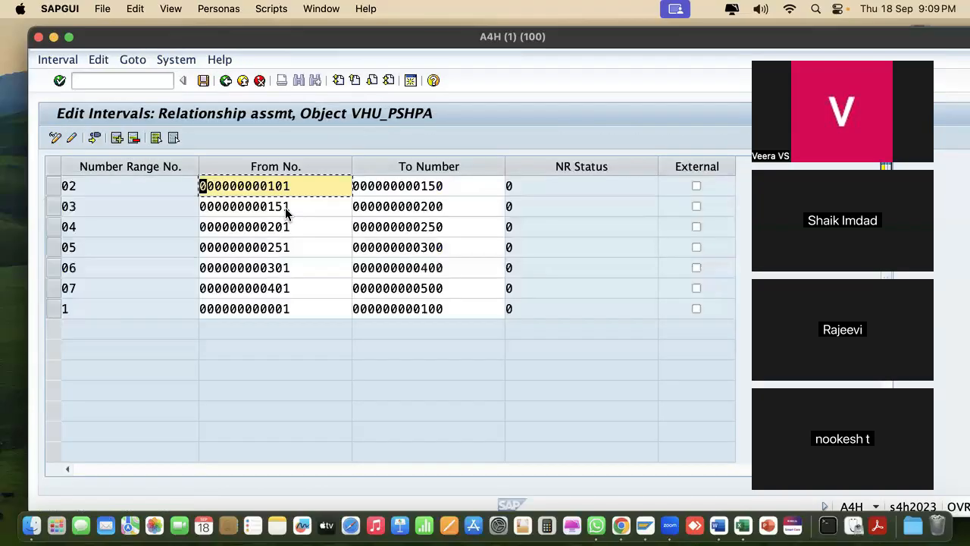
{"action": "left_click", "coordinate": [47, 186]}
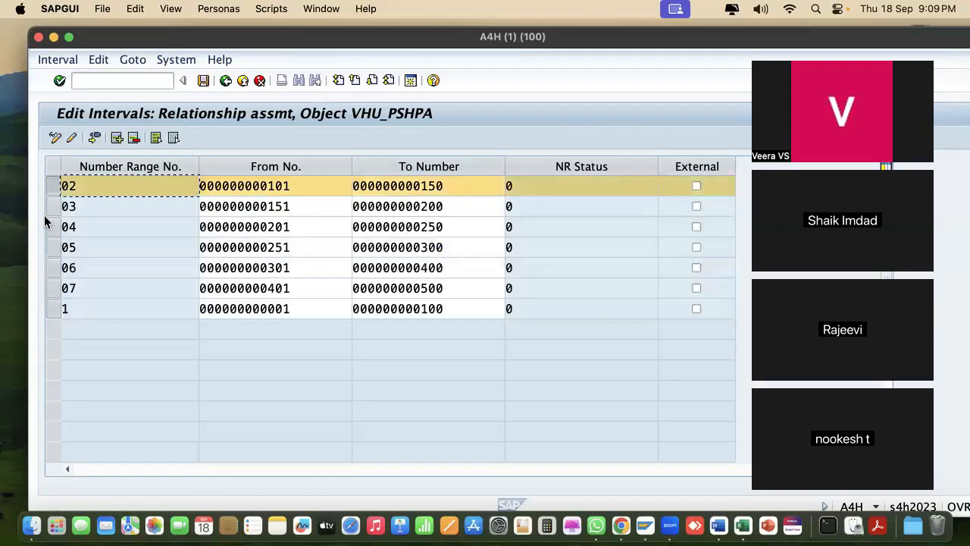
{"action": "left_click_drag", "start_coordinate": [53, 220], "coordinate": [51, 311]}
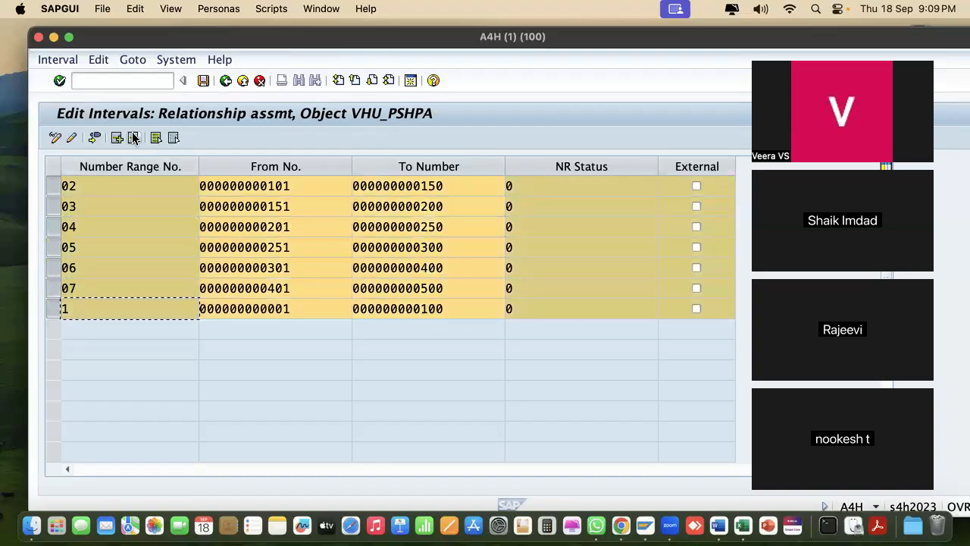
{"action": "left_click", "coordinate": [133, 137]}
- Create packaging account relationship interval 01 from 1 to 1000, save it, and return to the customizing structure
{"action": "left_click", "coordinate": [90, 186]}
{"action": "type", "text": "01"}
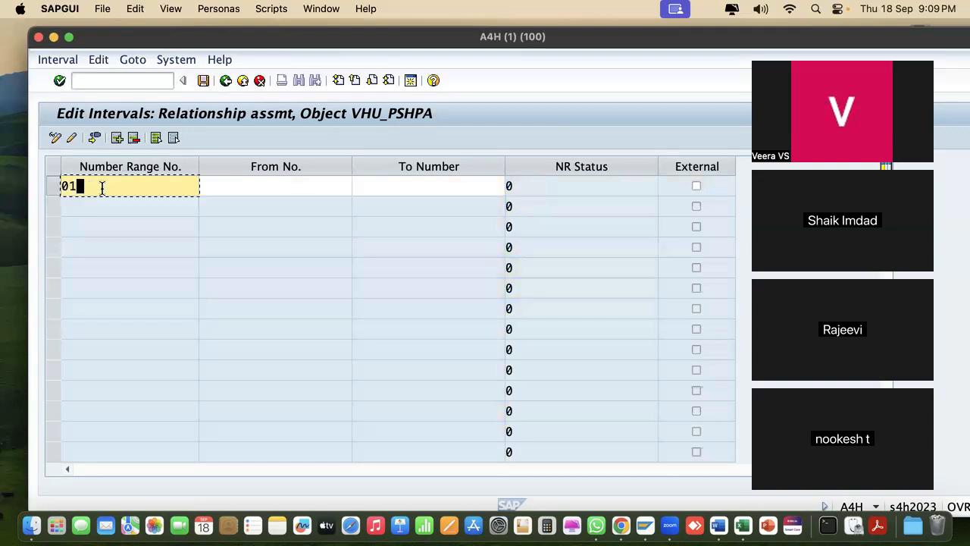
{"action": "left_click", "coordinate": [298, 187]}
{"action": "type", "text": "1"}
{"action": "left_click", "coordinate": [402, 185]}
{"action": "type", "text": "1"}
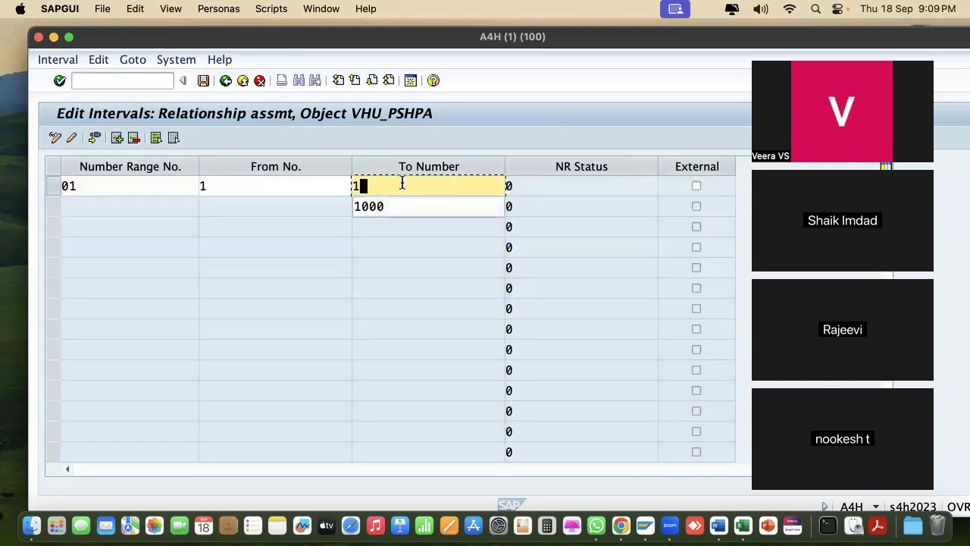
{"action": "type", "text": "000"}
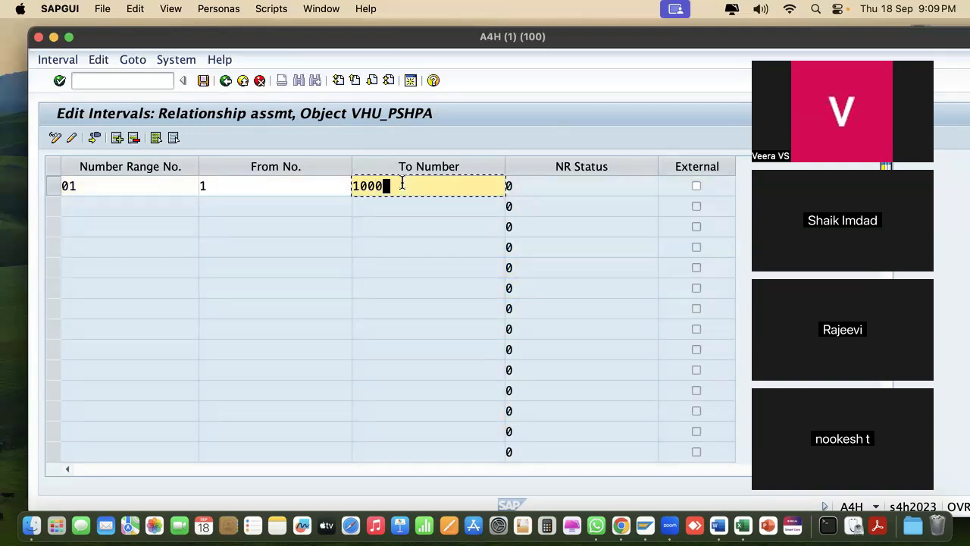
{"action": "left_click", "coordinate": [203, 81]}
{"action": "left_click", "coordinate": [653, 370]}
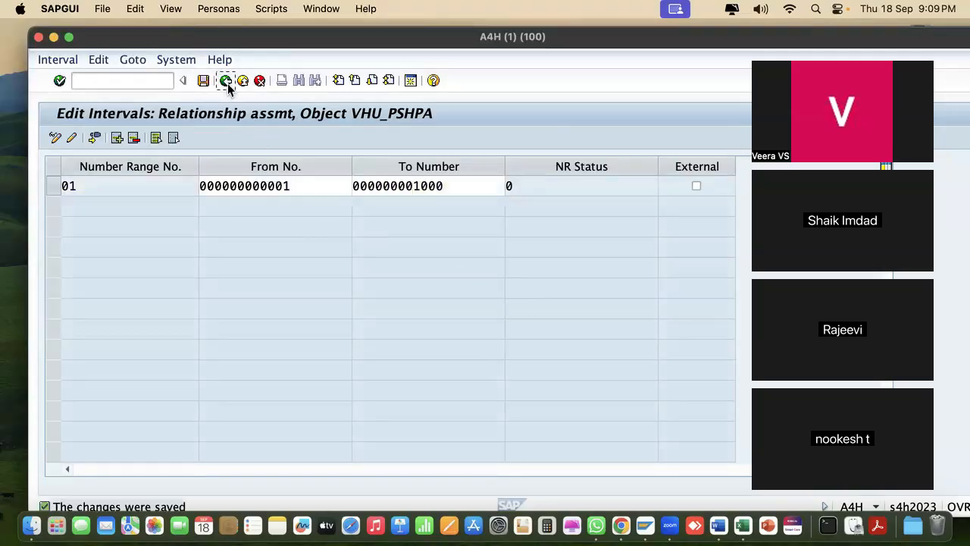
{"action": "left_click", "coordinate": [226, 81]}
{"action": "left_click", "coordinate": [226, 81]}
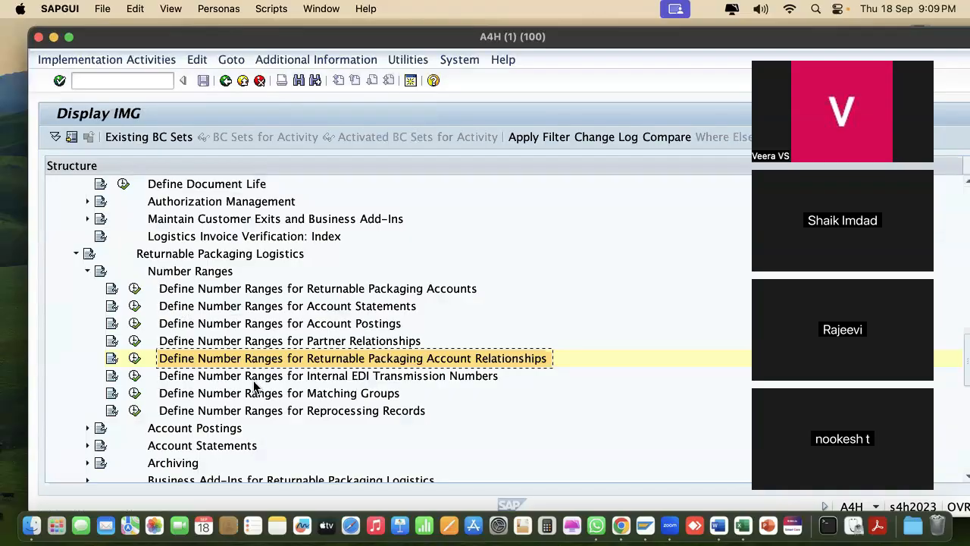
- Delete all existing number range intervals for internal EDI transmission numbers
{"action": "left_click", "coordinate": [134, 377]}
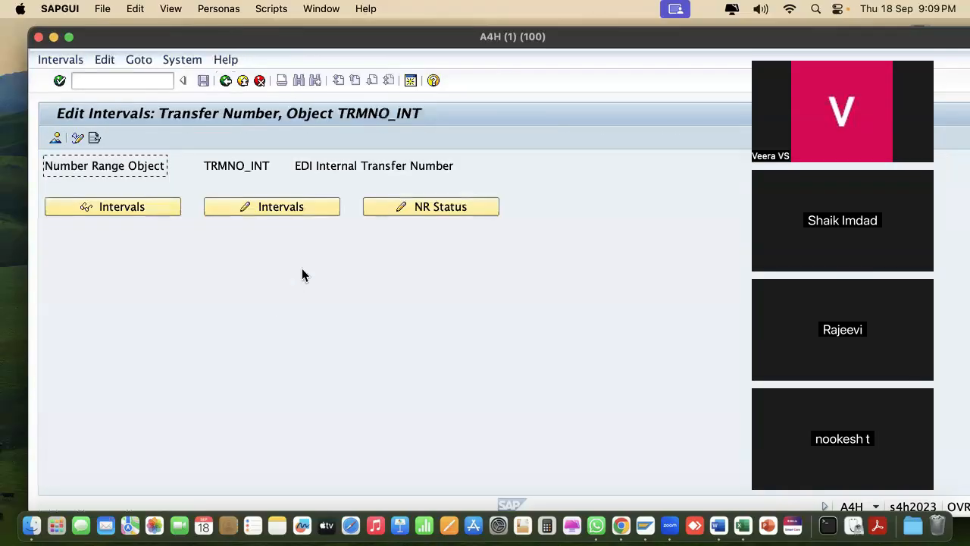
{"action": "left_click", "coordinate": [281, 205]}
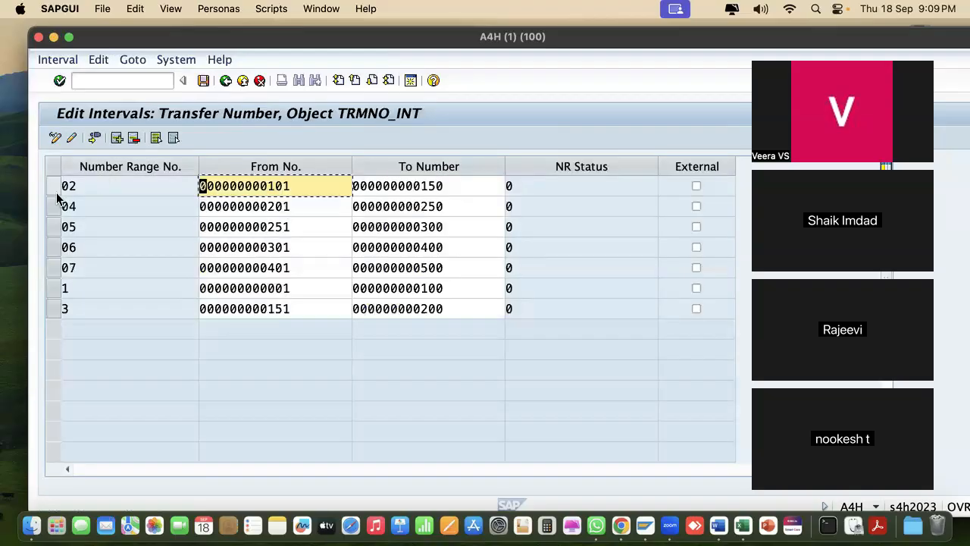
{"action": "left_click_drag", "start_coordinate": [52, 188], "coordinate": [53, 308]}
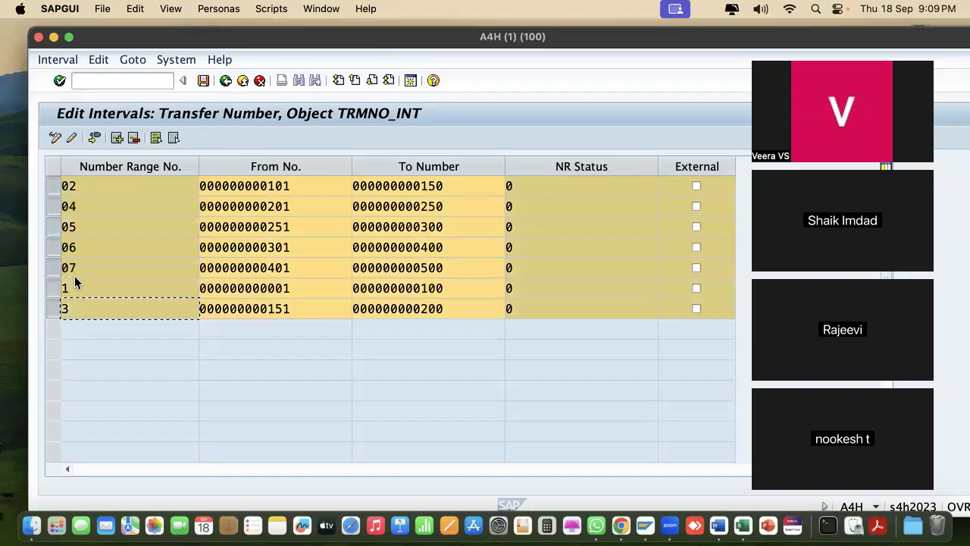
{"action": "left_click", "coordinate": [134, 137]}
- Create EDI transmission number interval 01 from 1 to 1000, save it, and return to the customizing structure
{"action": "left_click", "coordinate": [117, 182]}
{"action": "type", "text": "01"}
{"action": "left_click", "coordinate": [281, 184]}
{"action": "type", "text": "1"}
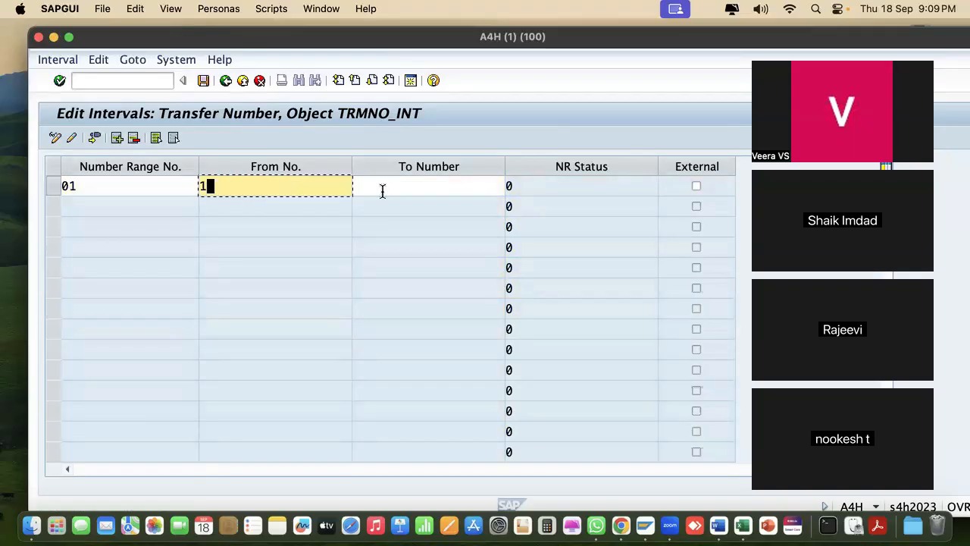
{"action": "left_click", "coordinate": [390, 189]}
{"action": "type", "text": "1000"}
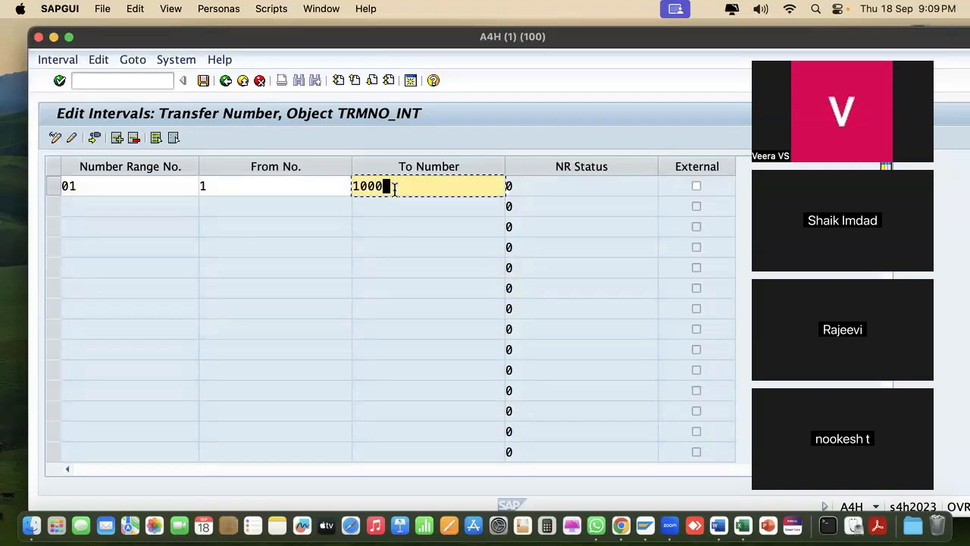
{"action": "left_click", "coordinate": [203, 81]}
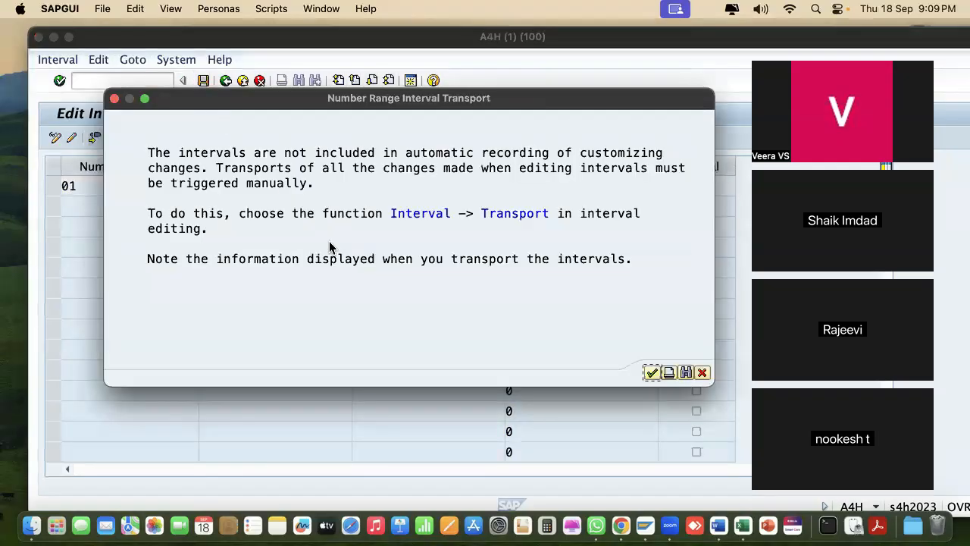
{"action": "left_click", "coordinate": [652, 372]}
{"action": "left_click", "coordinate": [226, 81]}
{"action": "left_click", "coordinate": [226, 81]}
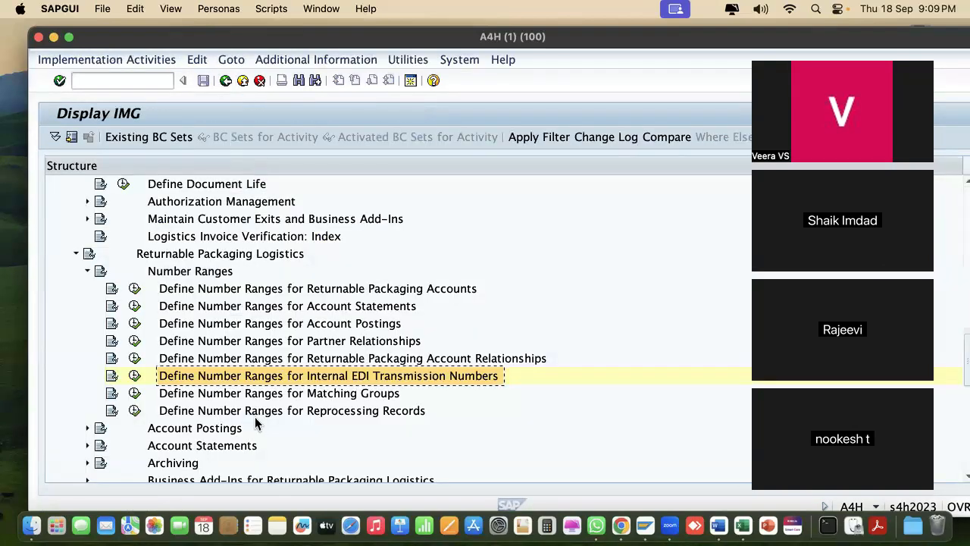
- Delete matching group intervals 02 through 07 and save, and delete the remaining interval 1
{"action": "left_click", "coordinate": [134, 393]}
{"action": "left_click", "coordinate": [271, 207]}
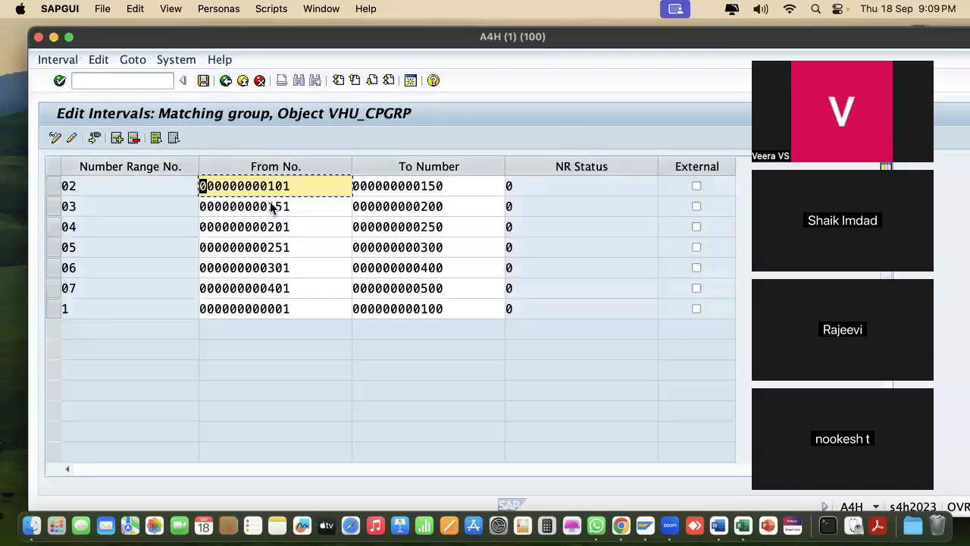
{"action": "left_click_drag", "start_coordinate": [52, 185], "coordinate": [56, 303]}
{"action": "left_click", "coordinate": [134, 137]}
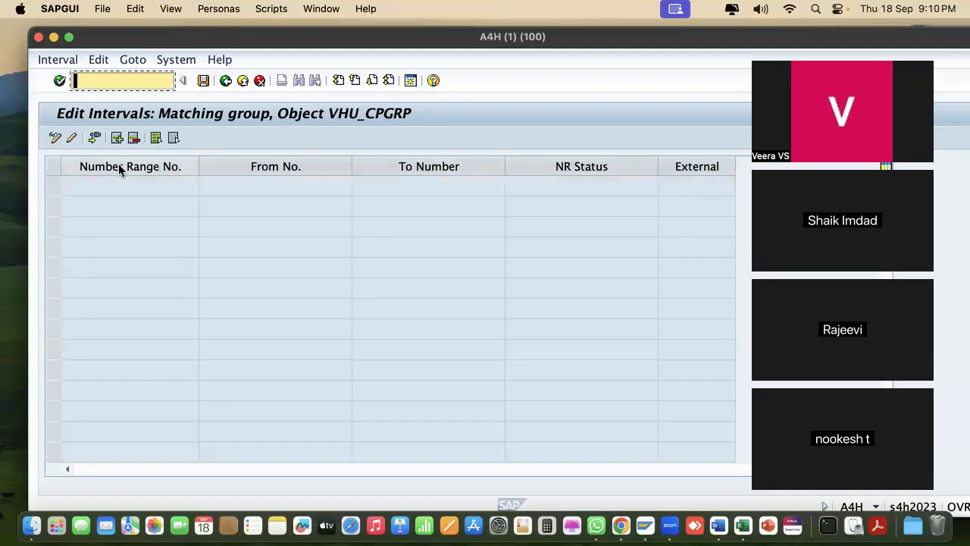
{"action": "left_click", "coordinate": [203, 80]}
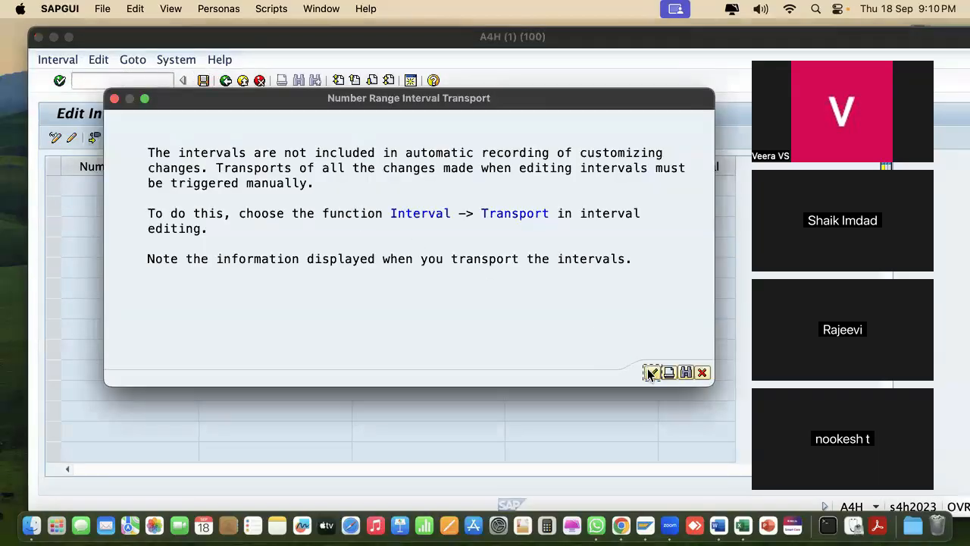
{"action": "left_click", "coordinate": [651, 372]}
{"action": "left_click", "coordinate": [53, 187]}
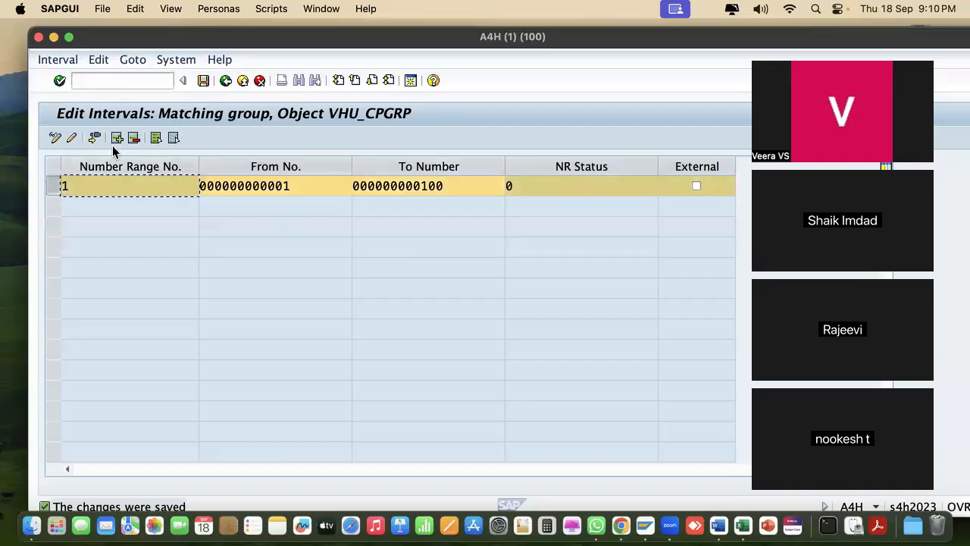
{"action": "left_click", "coordinate": [134, 137]}
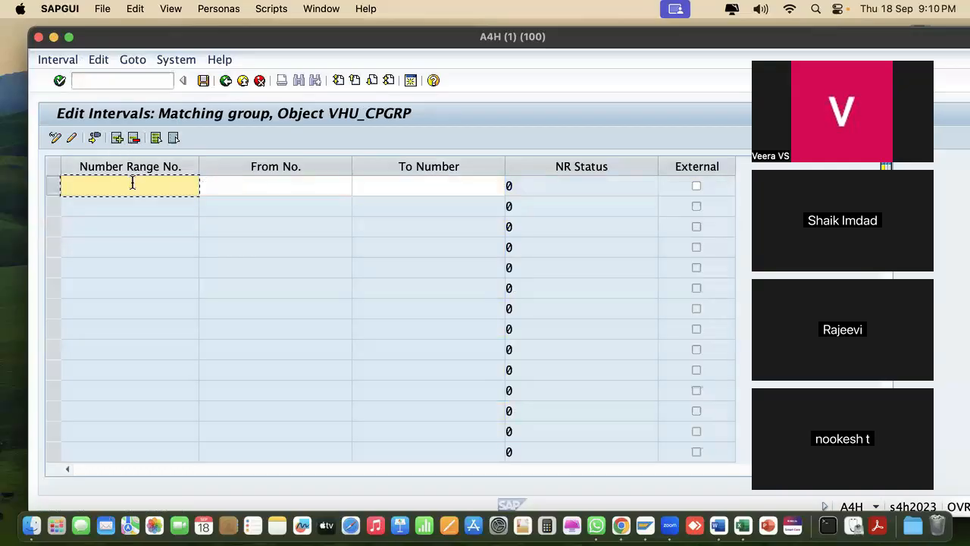
- Create matching group interval 1 from 1 to 1000, save it, and return to the customizing structure
{"action": "left_click", "coordinate": [232, 187]}
{"action": "type", "text": "1"}
{"action": "left_click", "coordinate": [380, 183]}
{"action": "type", "text": "1"}
{"action": "left_click", "coordinate": [372, 206]}
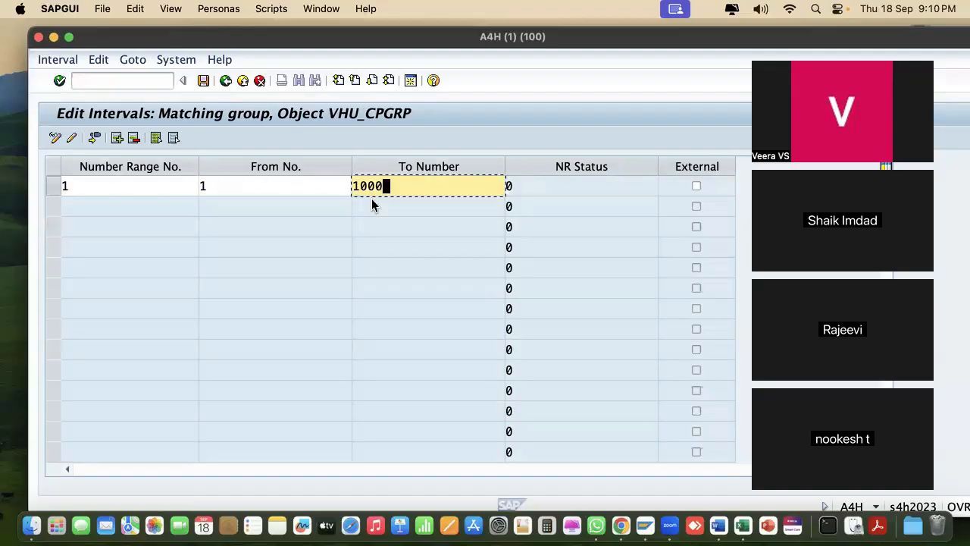
{"action": "left_click", "coordinate": [204, 81]}
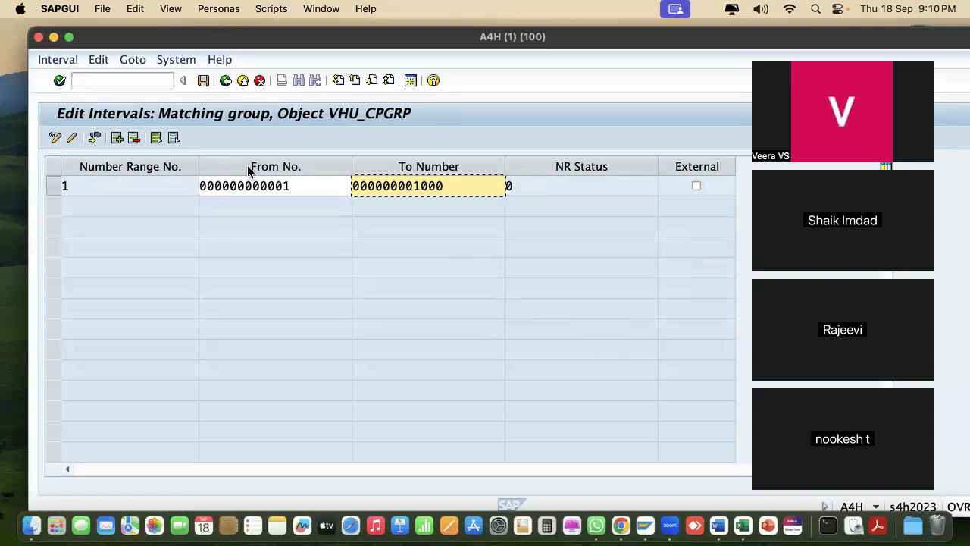
{"action": "left_click", "coordinate": [226, 80]}
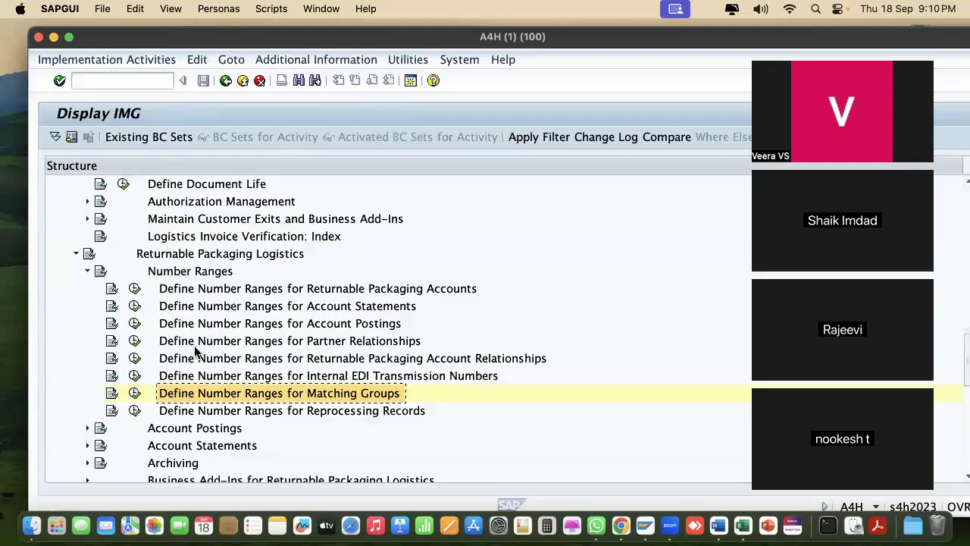
- Delete all existing number range intervals for reprocessing records, 02 through 07 and 1
{"action": "left_click", "coordinate": [184, 411]}
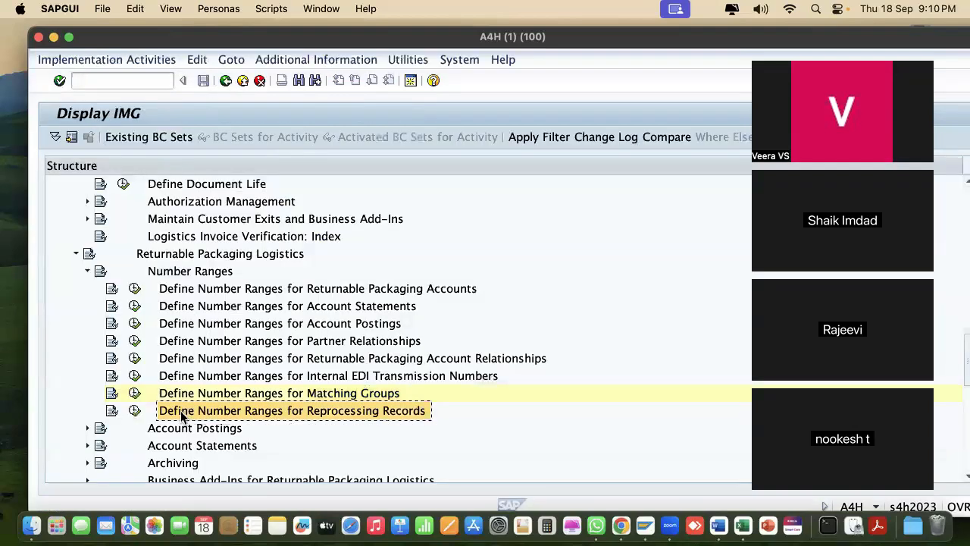
{"action": "left_click", "coordinate": [134, 411]}
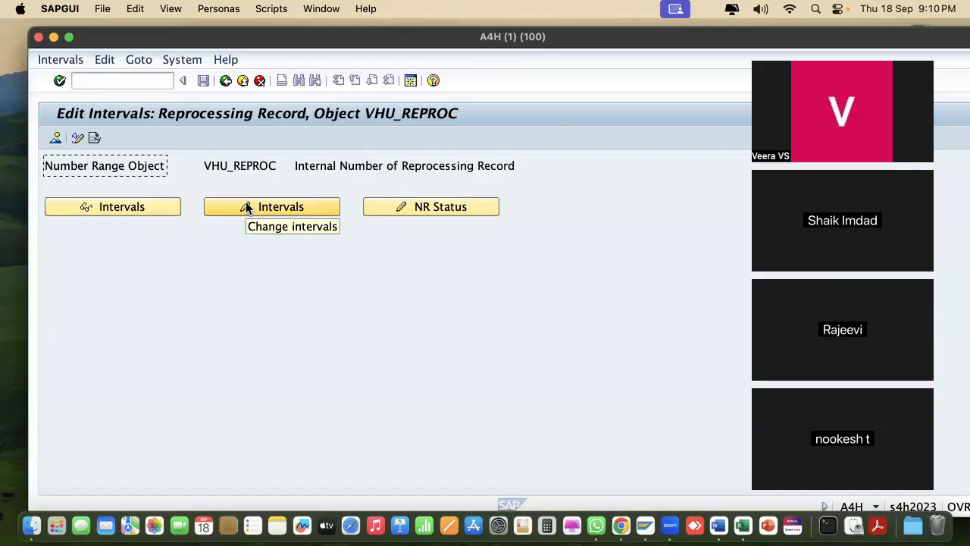
{"action": "left_click", "coordinate": [78, 137]}
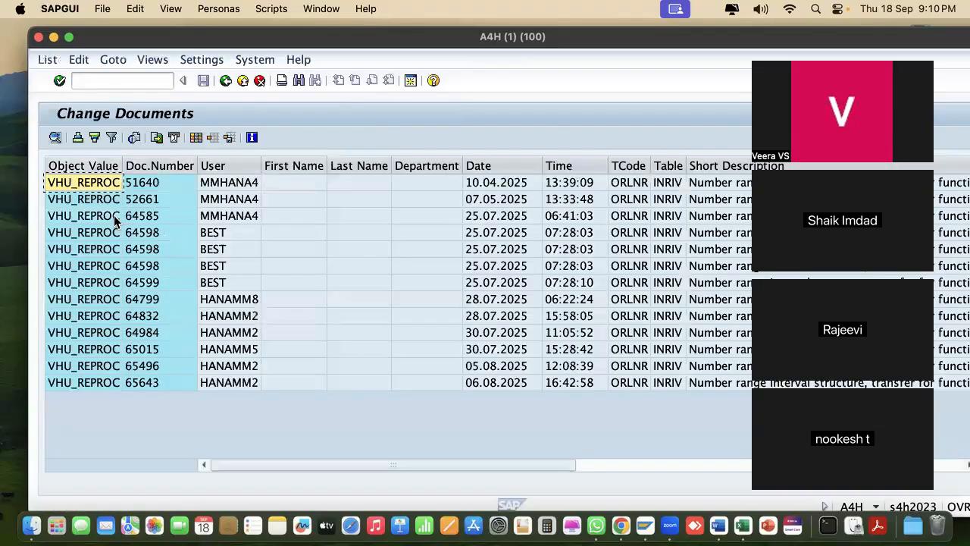
{"action": "left_click", "coordinate": [225, 81]}
{"action": "left_click", "coordinate": [288, 208]}
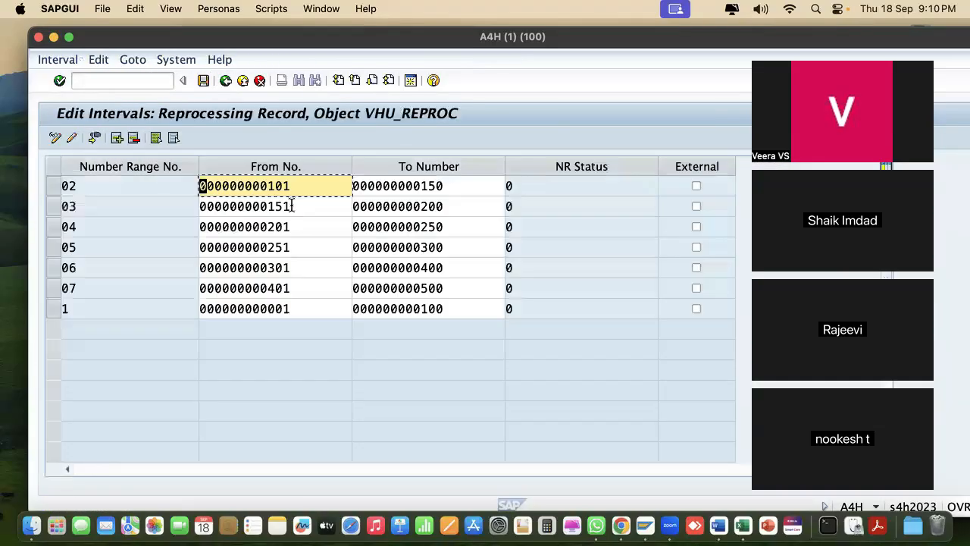
{"action": "left_click_drag", "start_coordinate": [52, 190], "coordinate": [53, 309]}
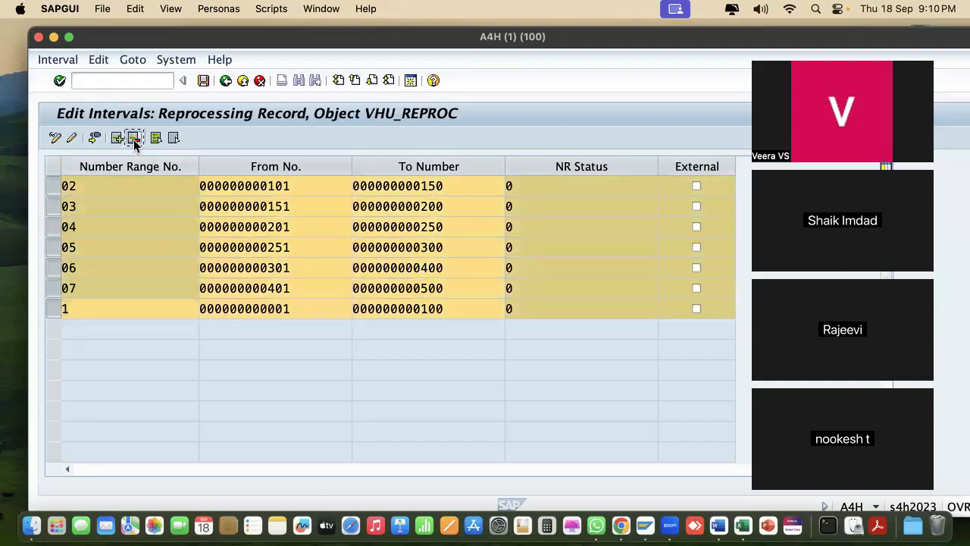
{"action": "left_click", "coordinate": [134, 137]}
- Create reprocessing record interval 1 from 1 to 1000, save it, and return to the customizing structure
{"action": "left_click", "coordinate": [87, 186]}
{"action": "type", "text": "1"}
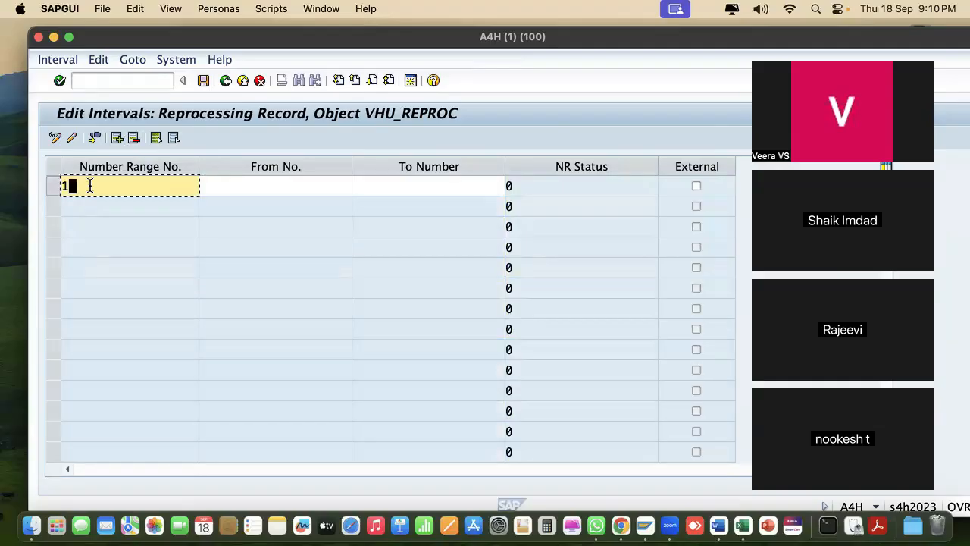
{"action": "left_click", "coordinate": [240, 179]}
{"action": "type", "text": "1"}
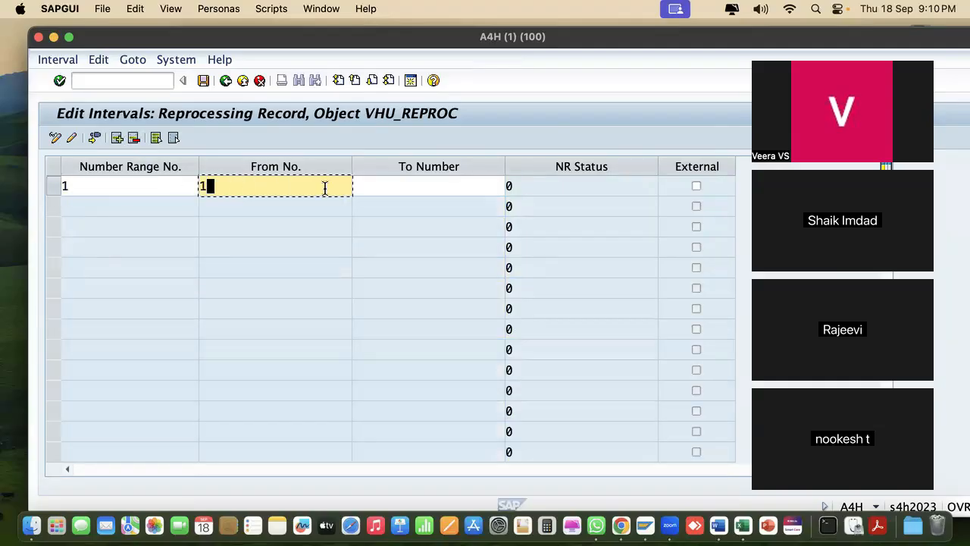
{"action": "left_click", "coordinate": [383, 187]}
{"action": "type", "text": "1000"}
{"action": "left_click", "coordinate": [203, 80]}
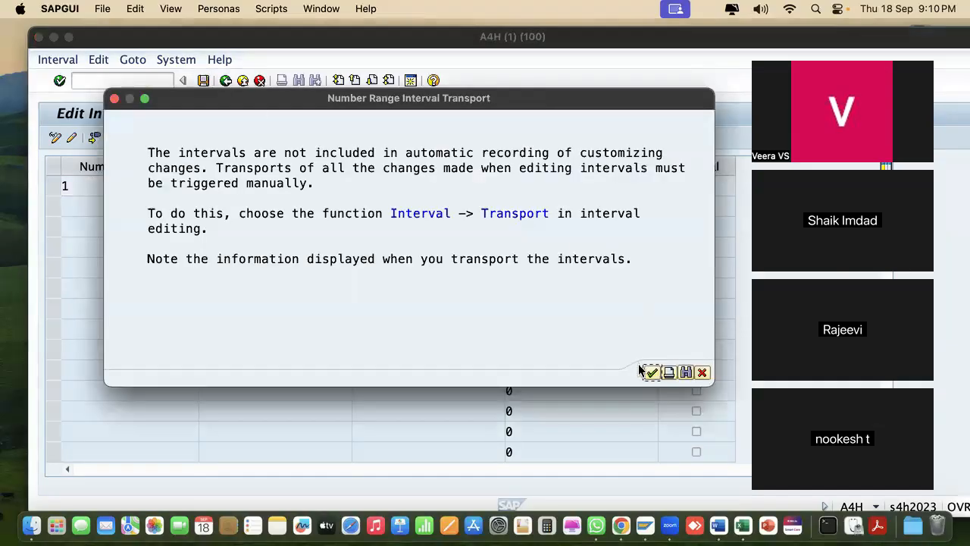
{"action": "left_click", "coordinate": [652, 372]}
{"action": "left_click", "coordinate": [225, 81]}
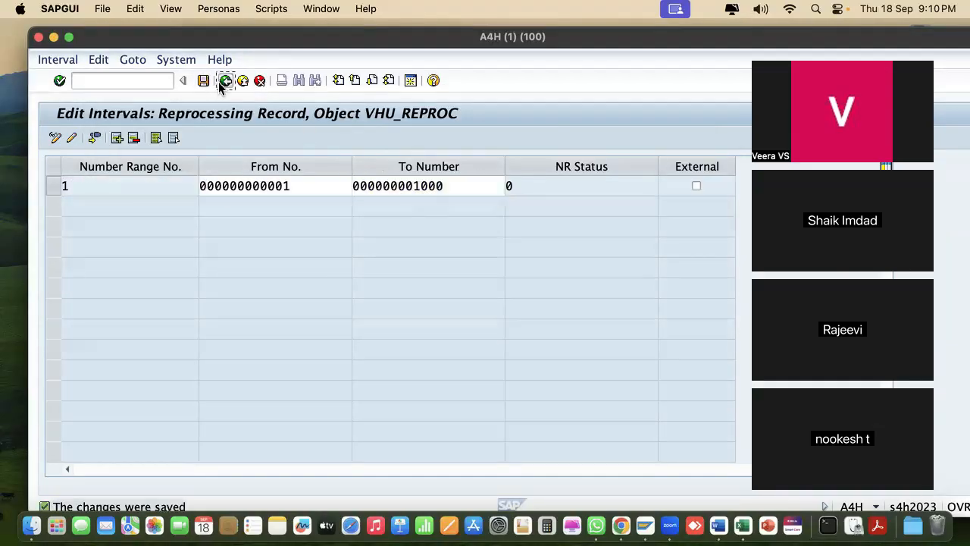
{"action": "left_click", "coordinate": [225, 81]}
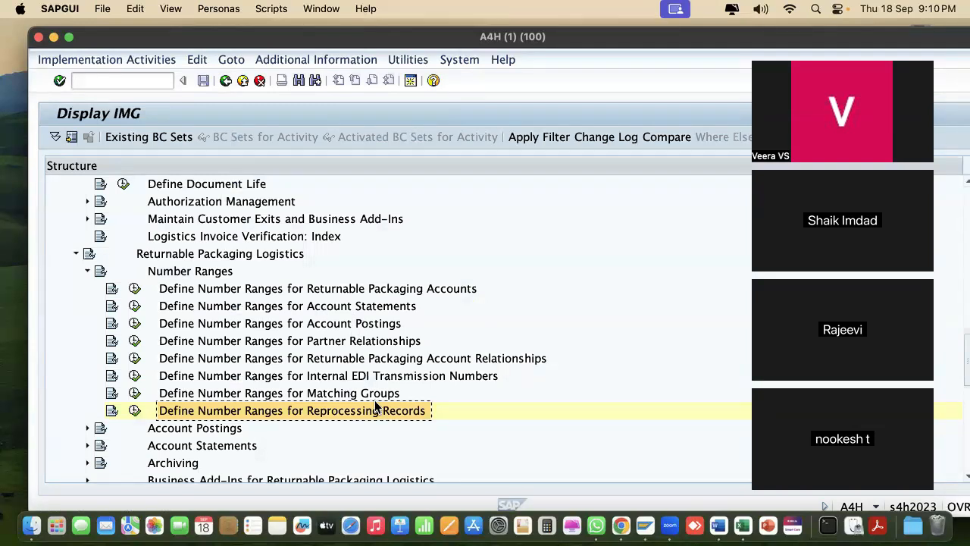
- Switch to the SAP IMP TRN SHEET. NESTLE workbook in Excel and enter "done" in K220 beside the returnable logistics number ranges task
{"action": "left_click_drag", "start_coordinate": [624, 39], "coordinate": [219, 32]}
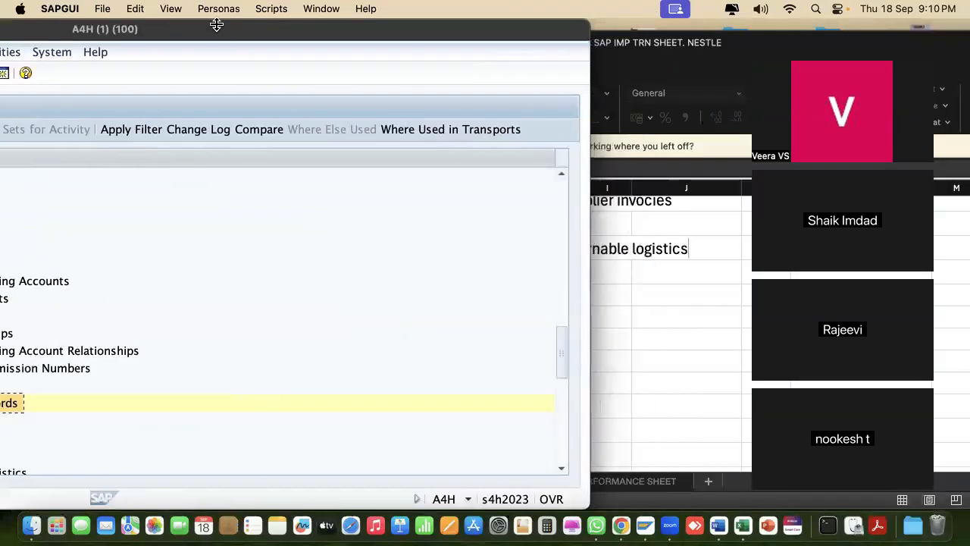
{"action": "left_click", "coordinate": [660, 348]}
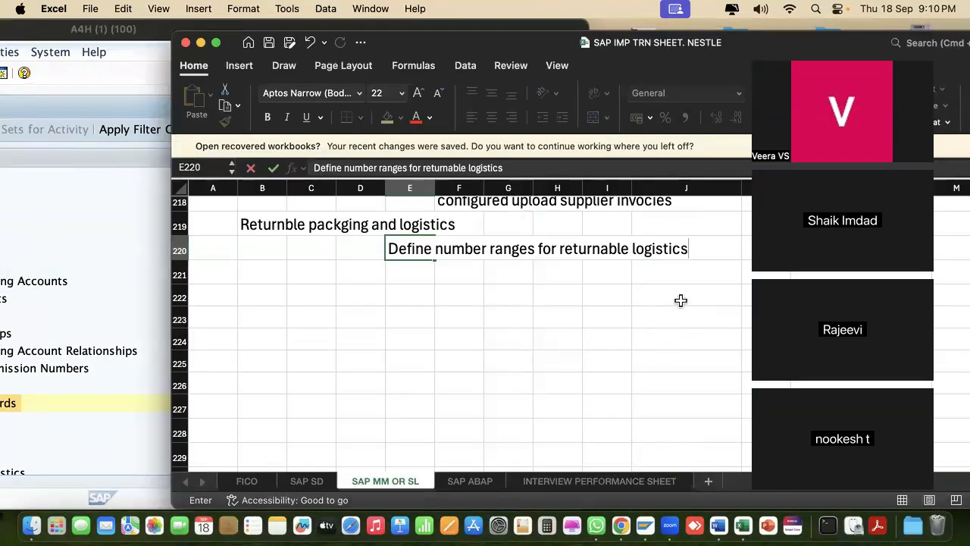
{"action": "left_click", "coordinate": [461, 279]}
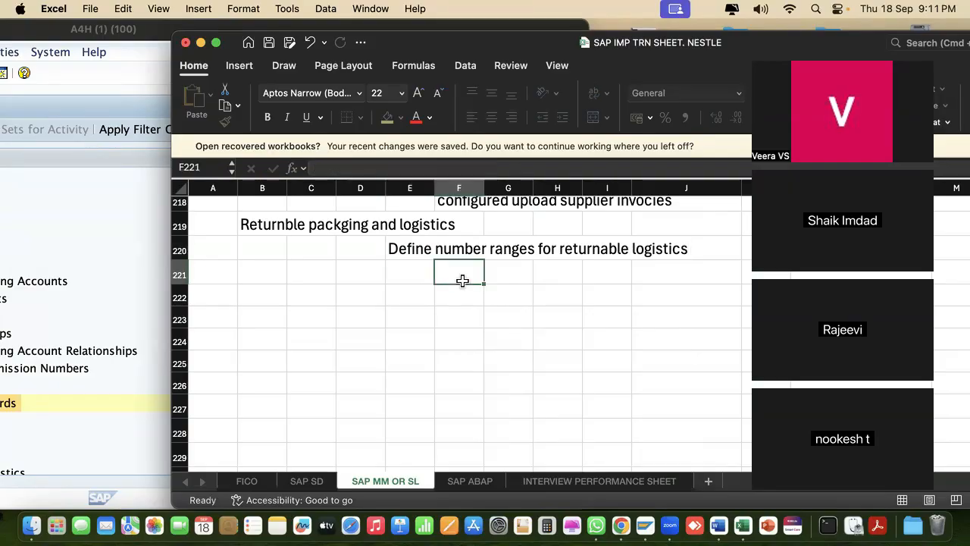
{"action": "left_click", "coordinate": [746, 243]}
{"action": "type", "text": "done"}
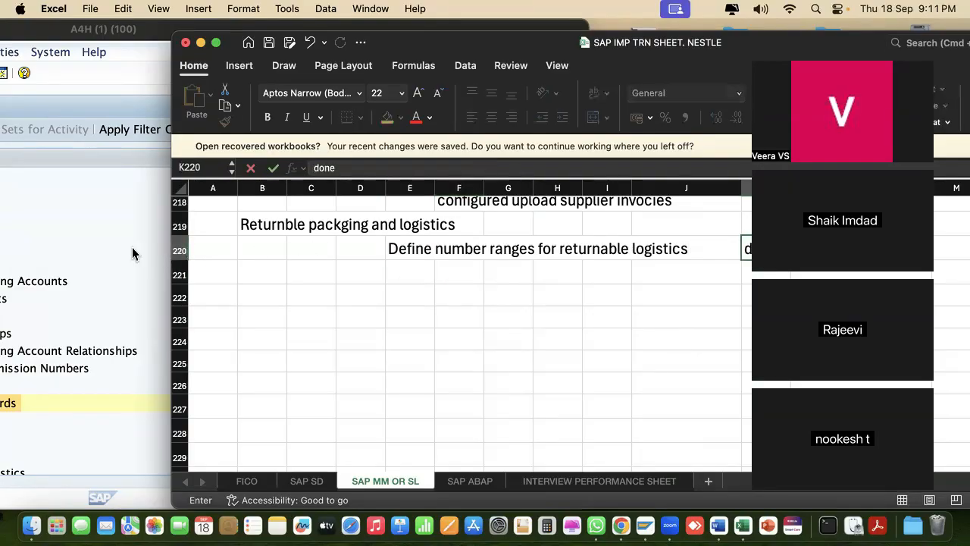
- Switch back to SAP, collapse Number Ranges, and expand Account Postings to select the Maintain Account Posting Types activity
{"action": "left_click", "coordinate": [58, 133]}
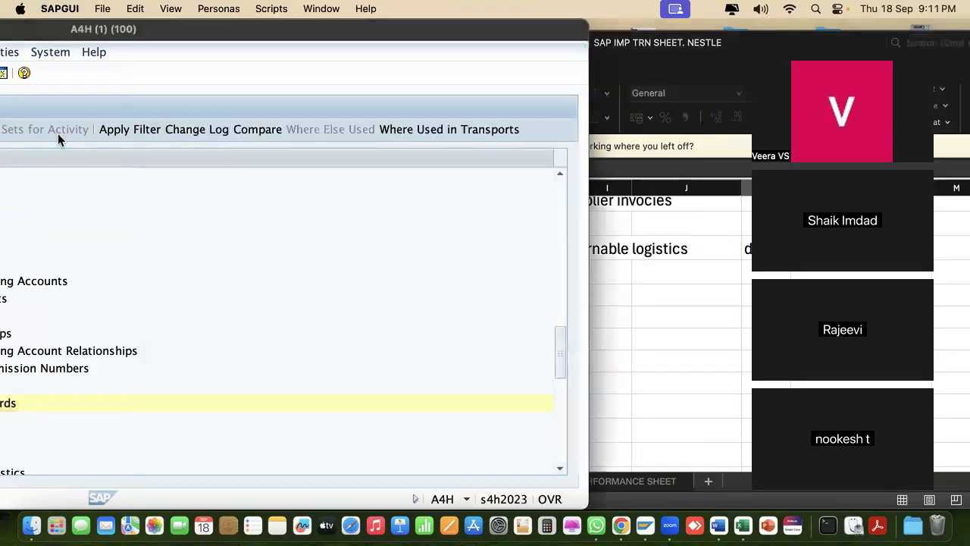
{"action": "double_click", "coordinate": [131, 30]}
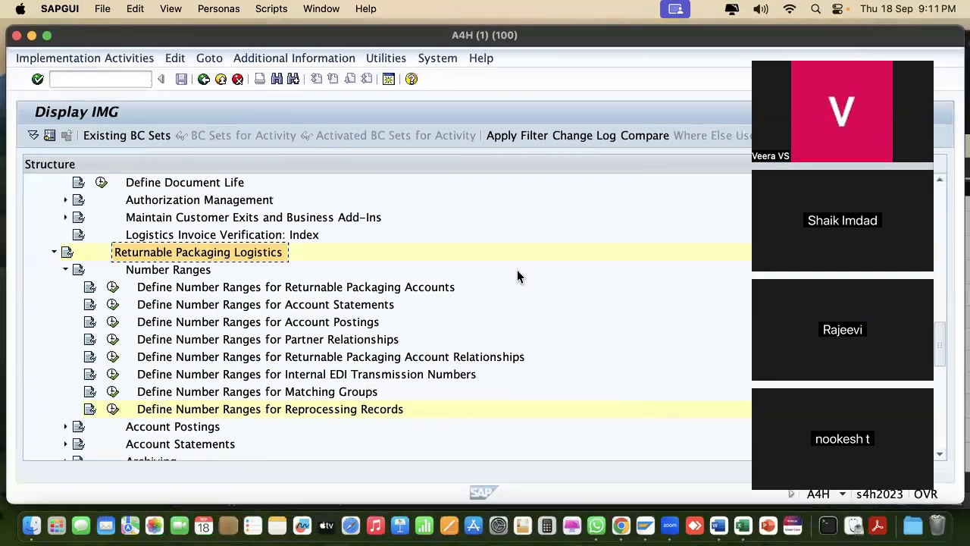
{"action": "scroll", "coordinate": [518, 270], "scroll_direction": "down", "scroll_amount": 5}
{"action": "scroll", "coordinate": [519, 270], "scroll_direction": "up", "scroll_amount": 2}
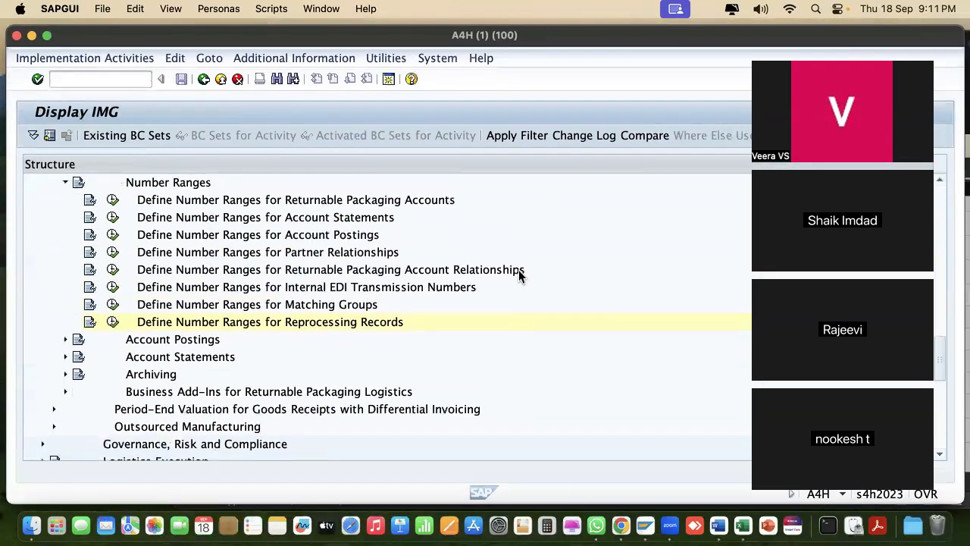
{"action": "left_click", "coordinate": [65, 182]}
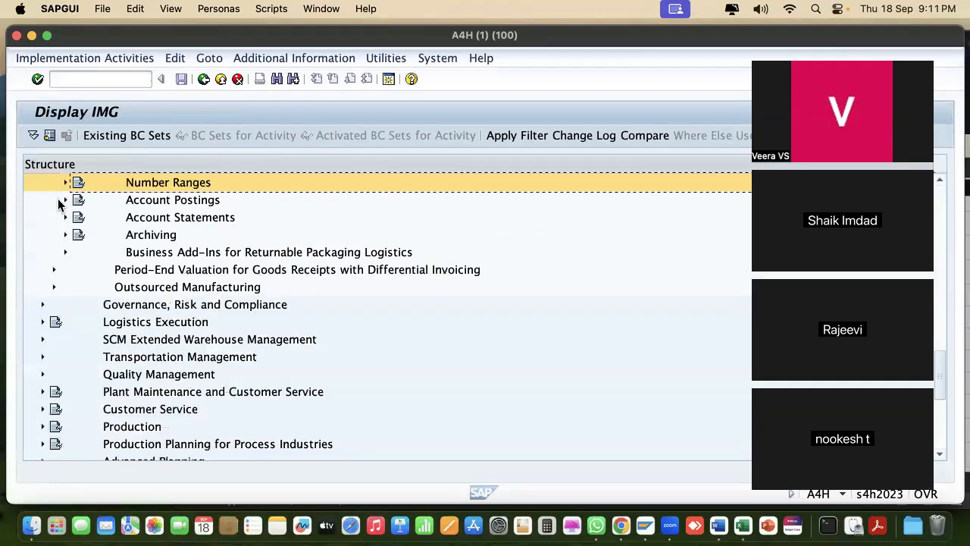
{"action": "left_click", "coordinate": [65, 199]}
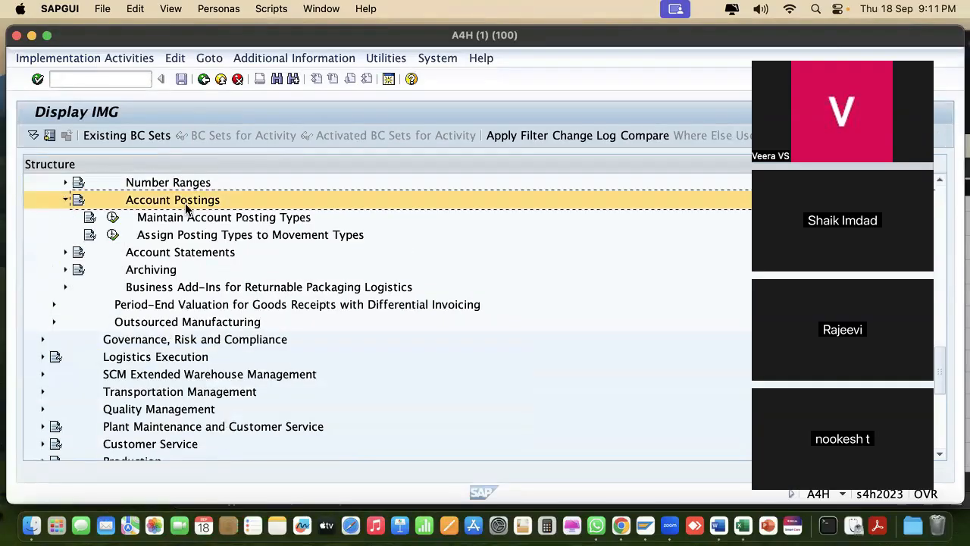
{"action": "left_click", "coordinate": [218, 217]}
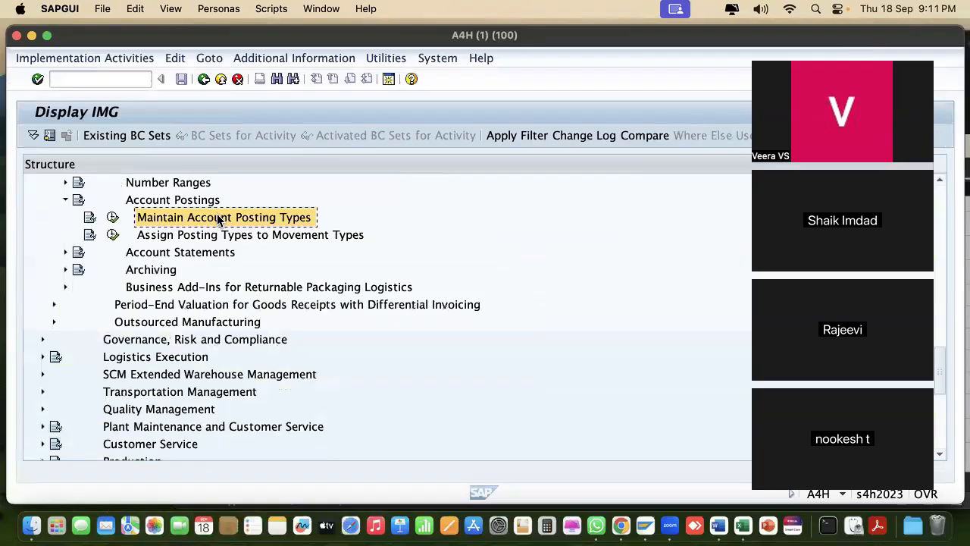
- Open Maintain Account Posting Types, check the allowed +/- sign values for posting type 101, and return to the customizing structure
{"action": "left_click", "coordinate": [225, 234]}
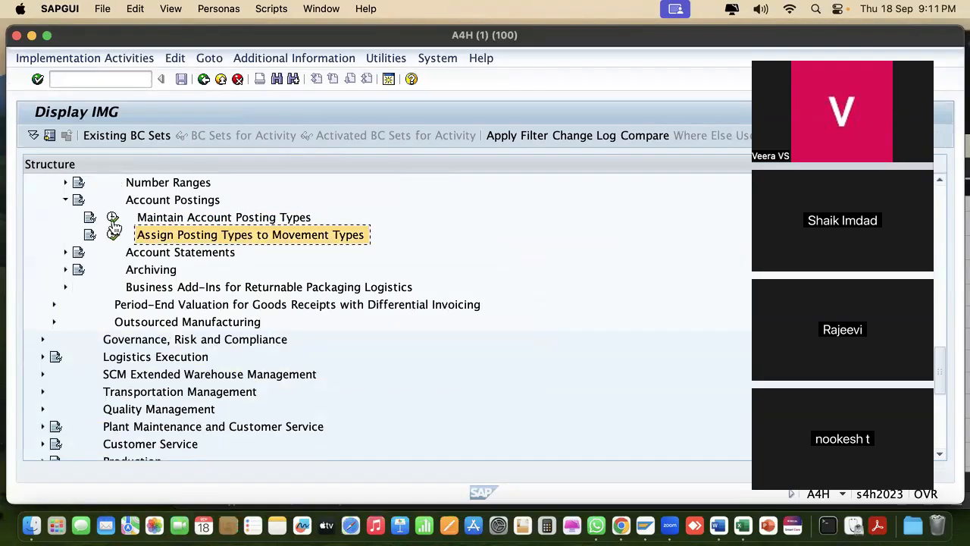
{"action": "left_click", "coordinate": [112, 217]}
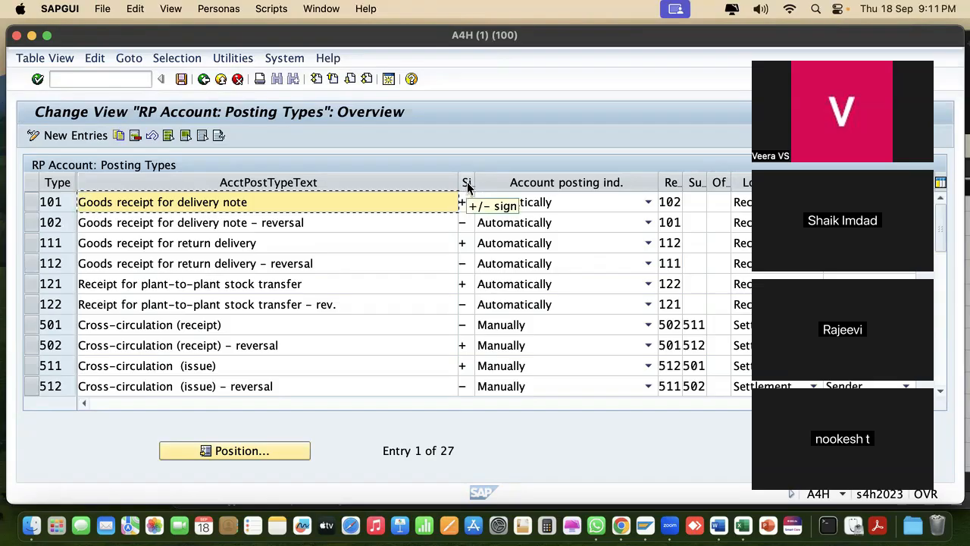
{"action": "left_click", "coordinate": [476, 202]}
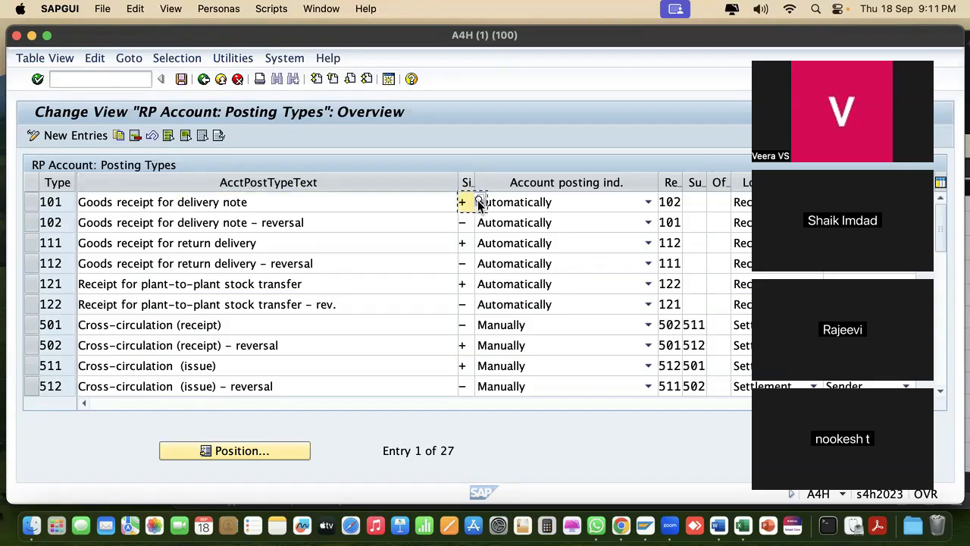
{"action": "left_click", "coordinate": [479, 203]}
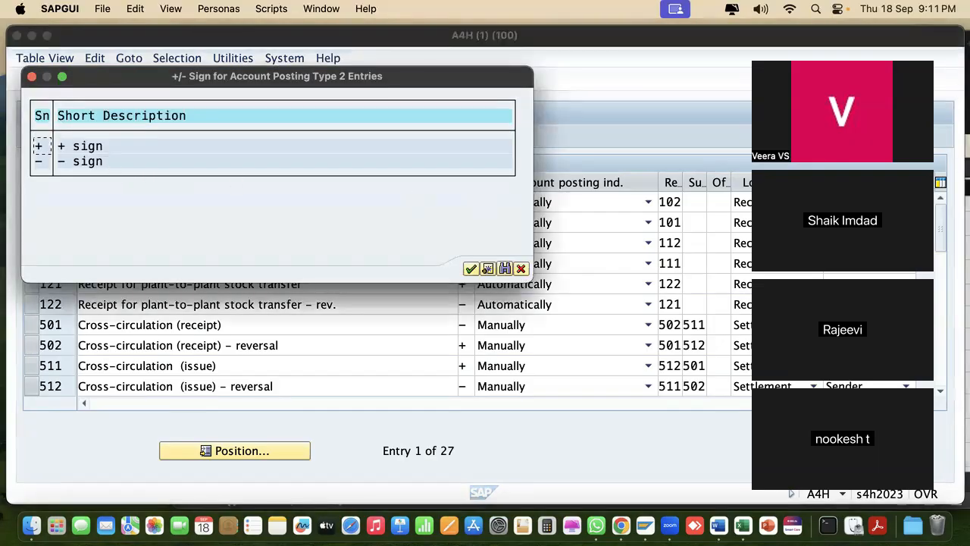
{"action": "left_click", "coordinate": [31, 76]}
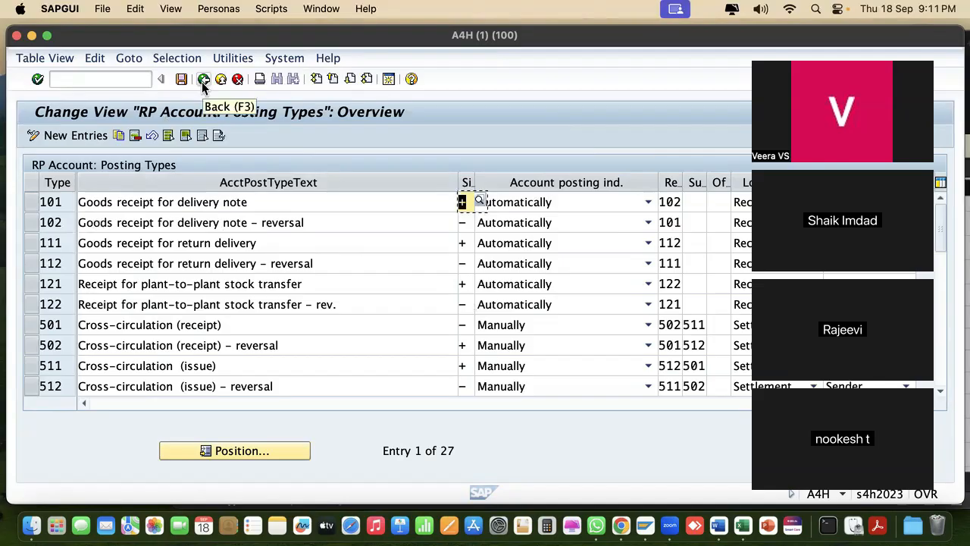
{"action": "left_click_drag", "start_coordinate": [450, 26], "coordinate": [596, 21]}
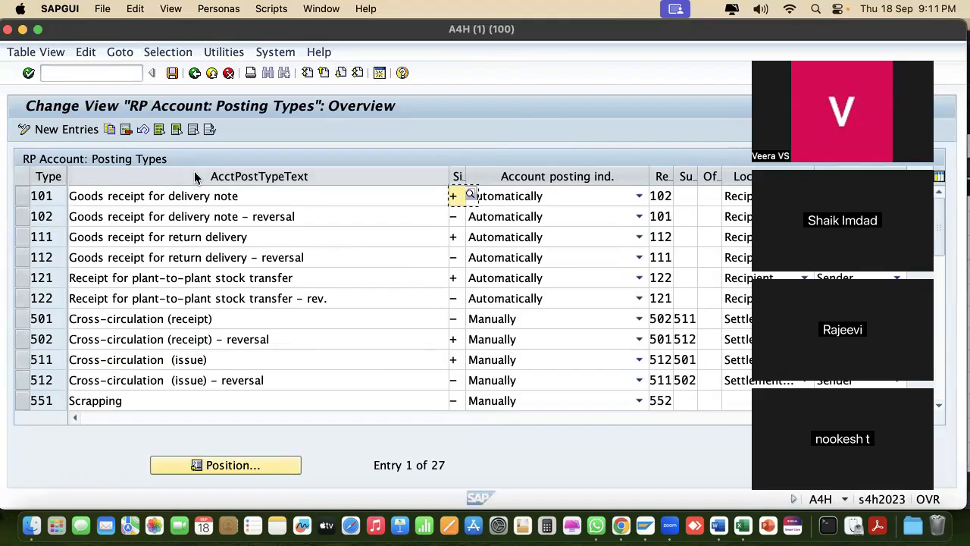
{"action": "left_click", "coordinate": [194, 72]}
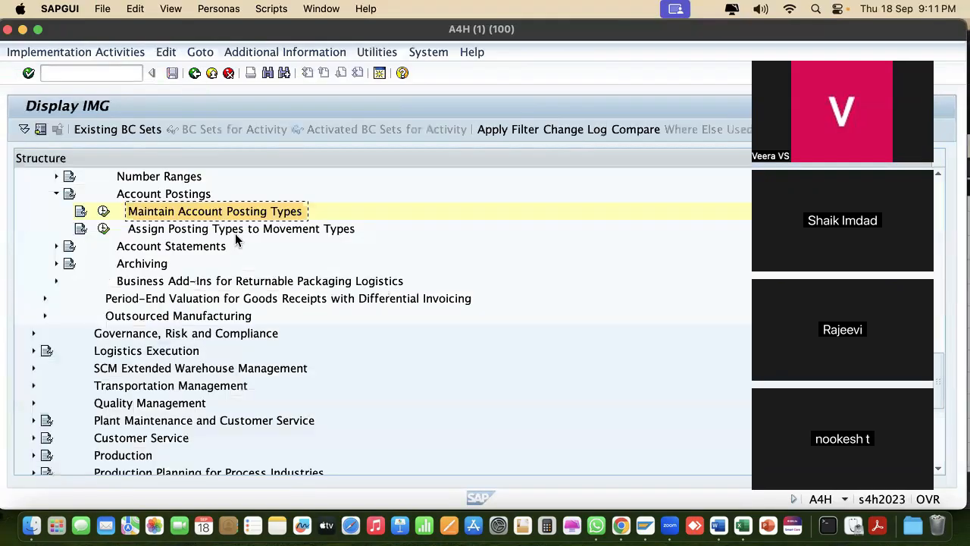
- Review the Assign Posting Types to Movement Types activity, return to the structure, and collapse Account Postings
{"action": "left_click", "coordinate": [104, 229]}
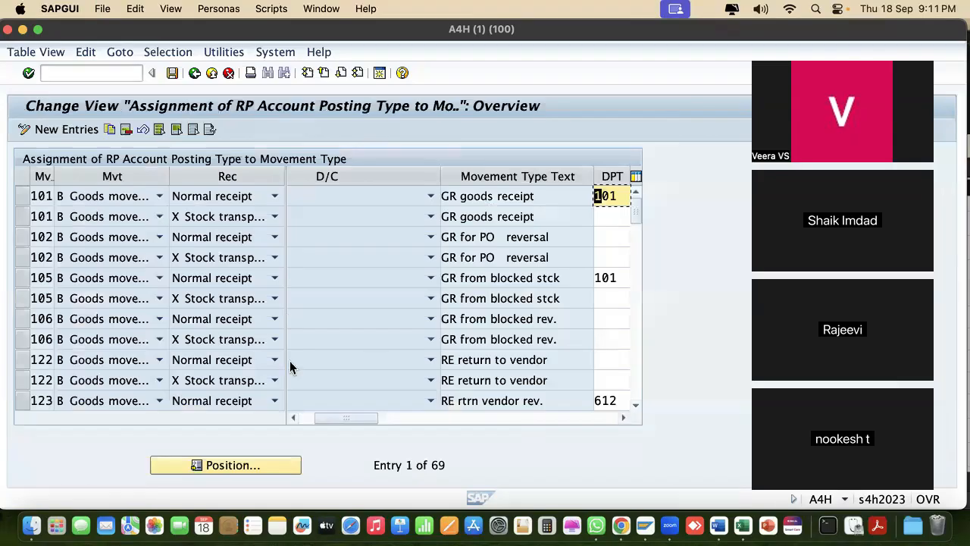
{"action": "left_click", "coordinate": [188, 72]}
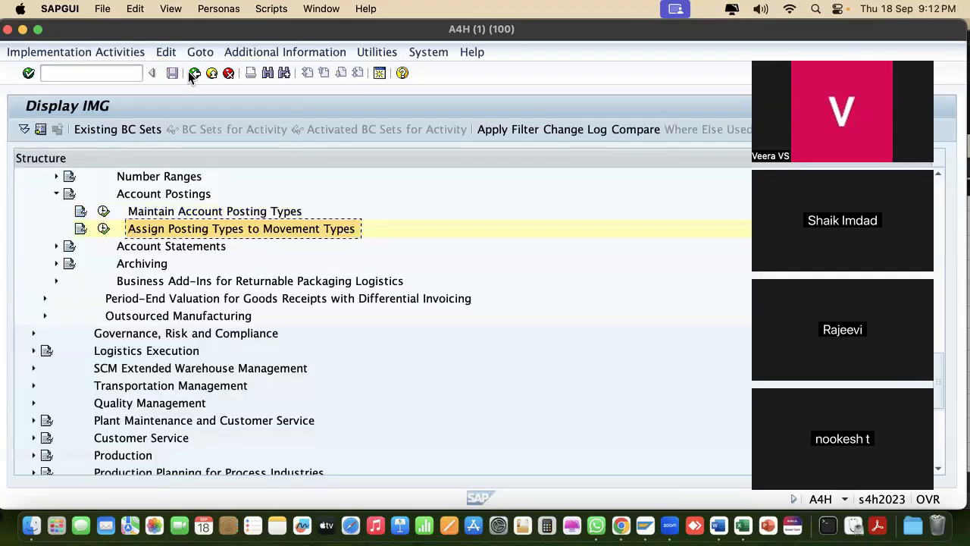
{"action": "left_click", "coordinate": [56, 194]}
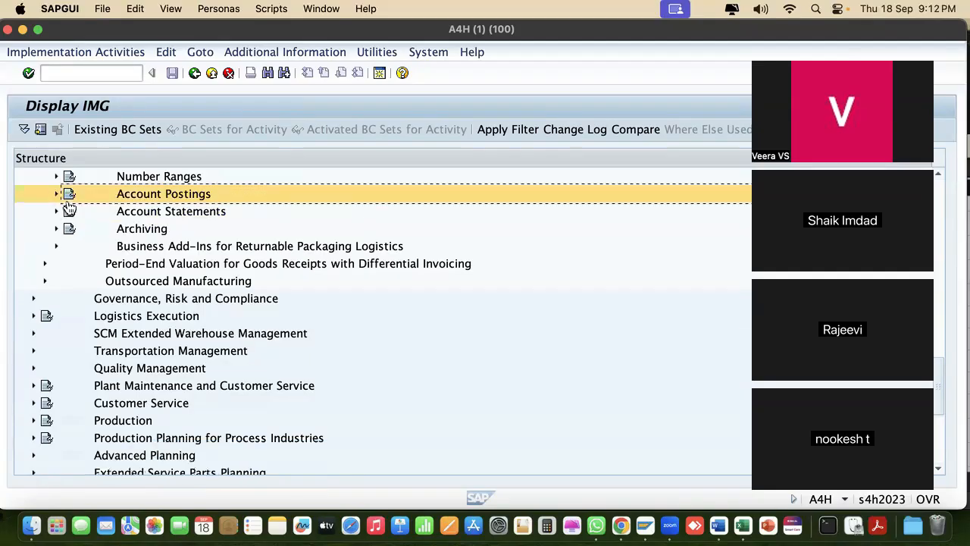
- Switch to the SAP IMP TRN SHEET. NESTLE workbook in Excel and enter "account posting" in E221
{"action": "left_click_drag", "start_coordinate": [690, 37], "coordinate": [283, 36]}
{"action": "left_click", "coordinate": [685, 313]}
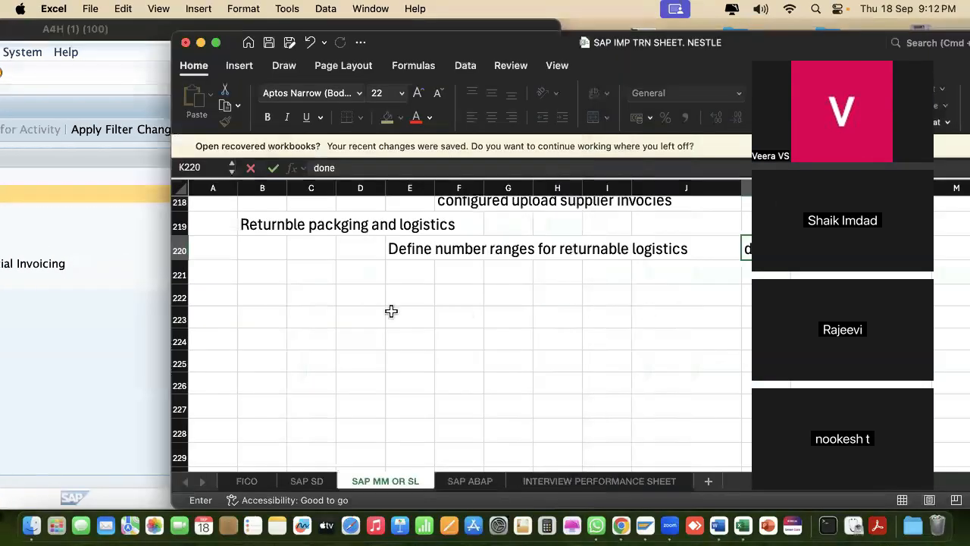
{"action": "left_click", "coordinate": [425, 279]}
{"action": "type", "text": "ac"}
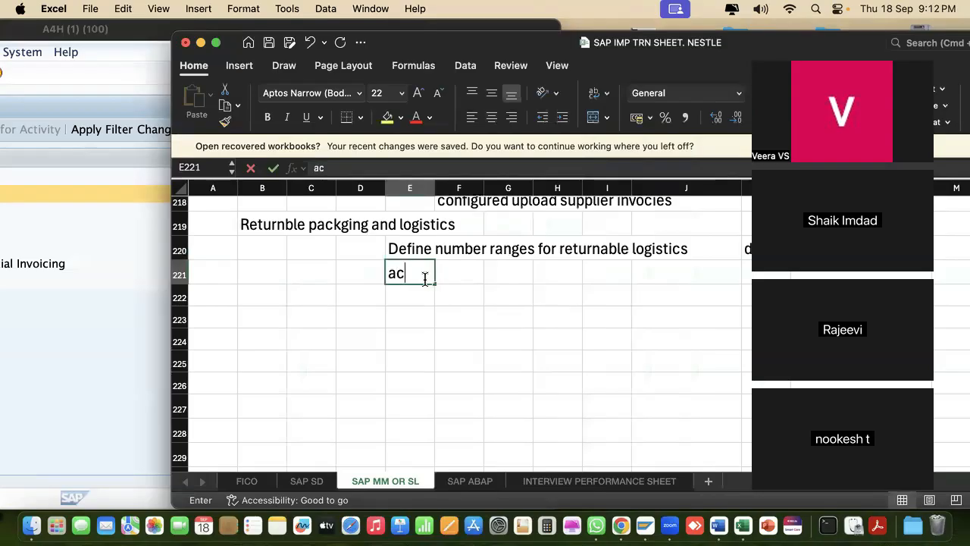
{"action": "type", "text": "count posting.  stds"}
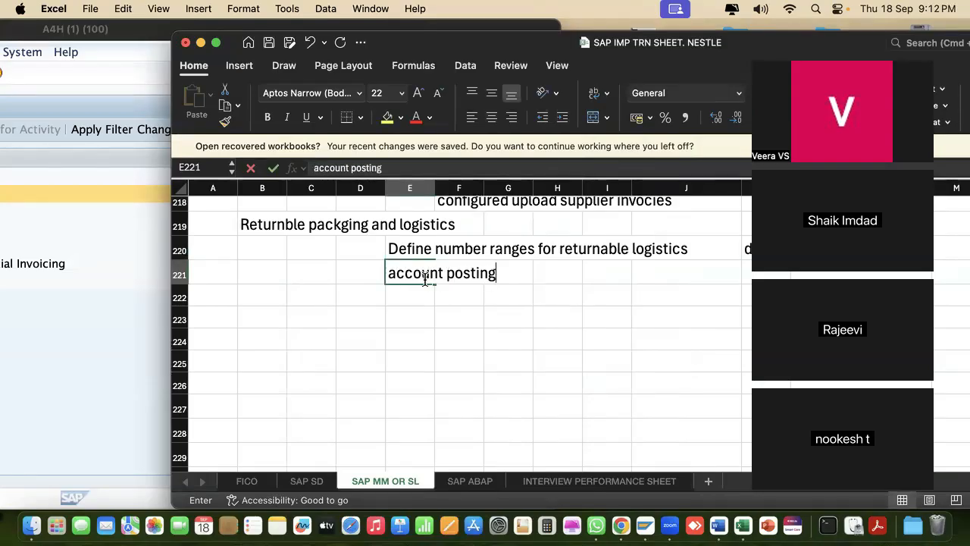
- Switch back to SAP, expand Account Statements, and look through its conversion profile and Output Control activities
{"action": "left_click", "coordinate": [25, 229]}
{"action": "left_click_drag", "start_coordinate": [170, 44], "coordinate": [605, 80]}
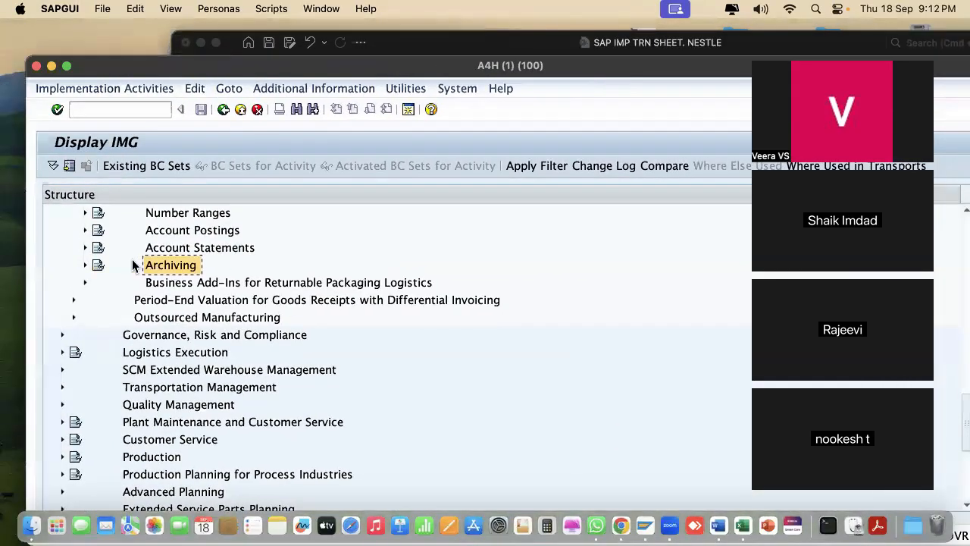
{"action": "left_click", "coordinate": [85, 247]}
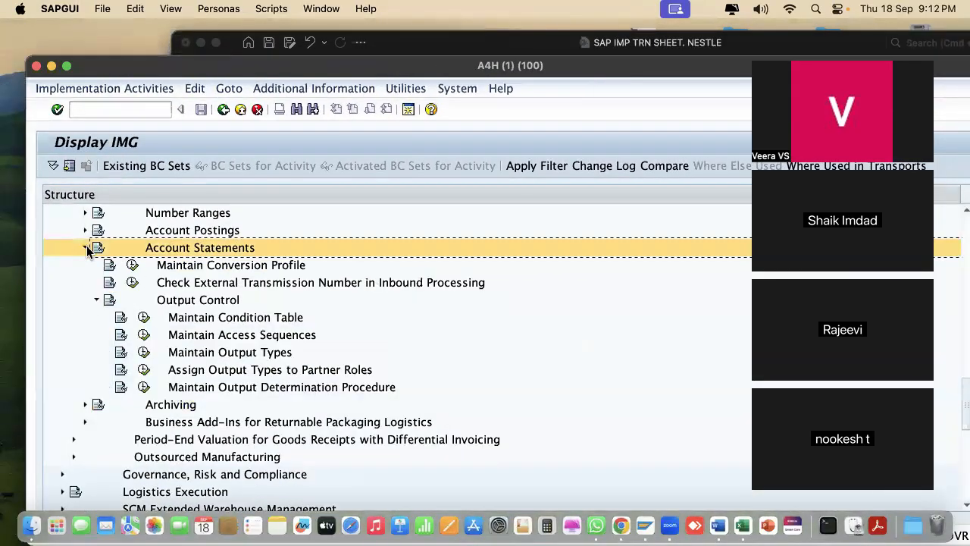
{"action": "left_click", "coordinate": [243, 267]}
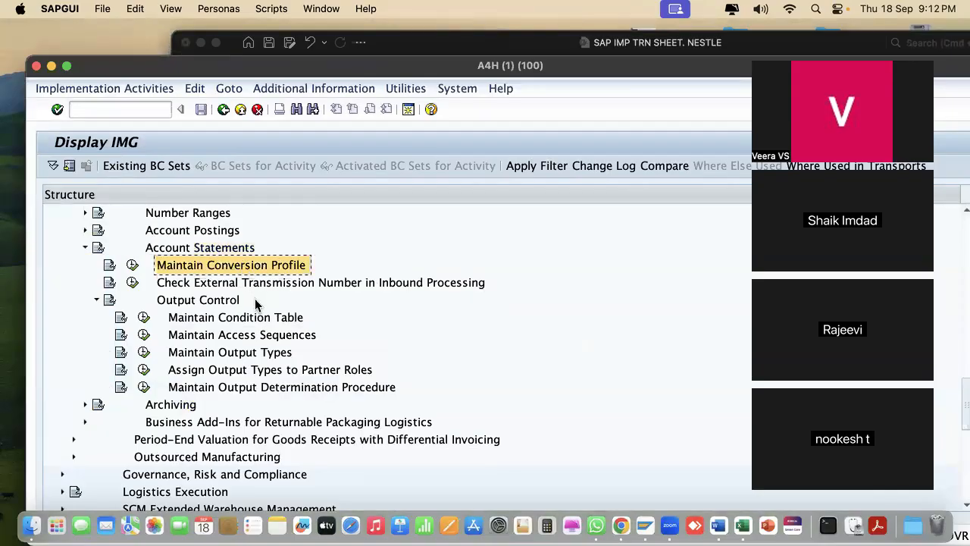
{"action": "left_click", "coordinate": [258, 319]}
{"action": "left_click", "coordinate": [265, 336]}
{"action": "left_click", "coordinate": [273, 353]}
{"action": "left_click", "coordinate": [277, 372]}
{"action": "left_click", "coordinate": [288, 397]}
{"action": "left_click", "coordinate": [283, 376]}
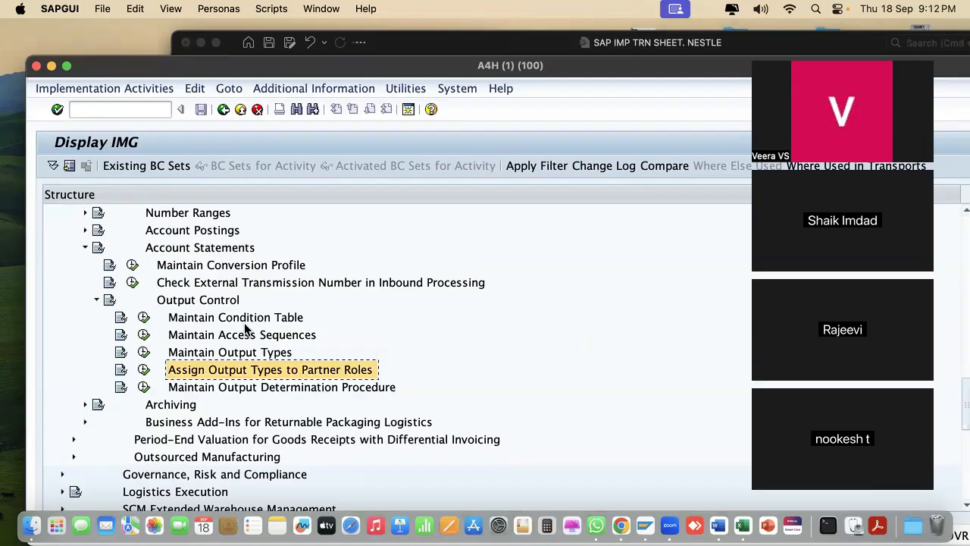
- Review the existing conversion profiles and the Maintain Condition Table activity choices, returning to the structure without changes
{"action": "left_click", "coordinate": [132, 265]}
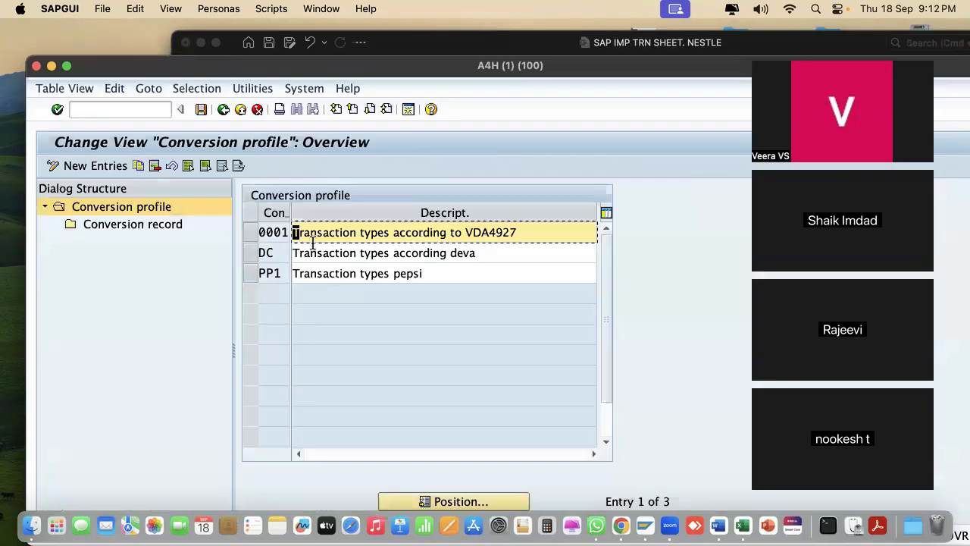
{"action": "left_click", "coordinate": [223, 109]}
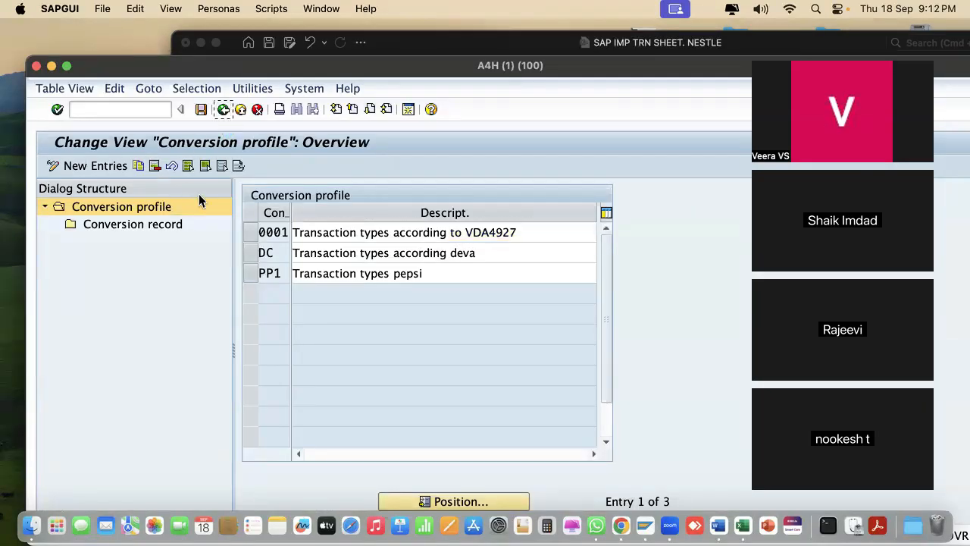
{"action": "left_click", "coordinate": [143, 317]}
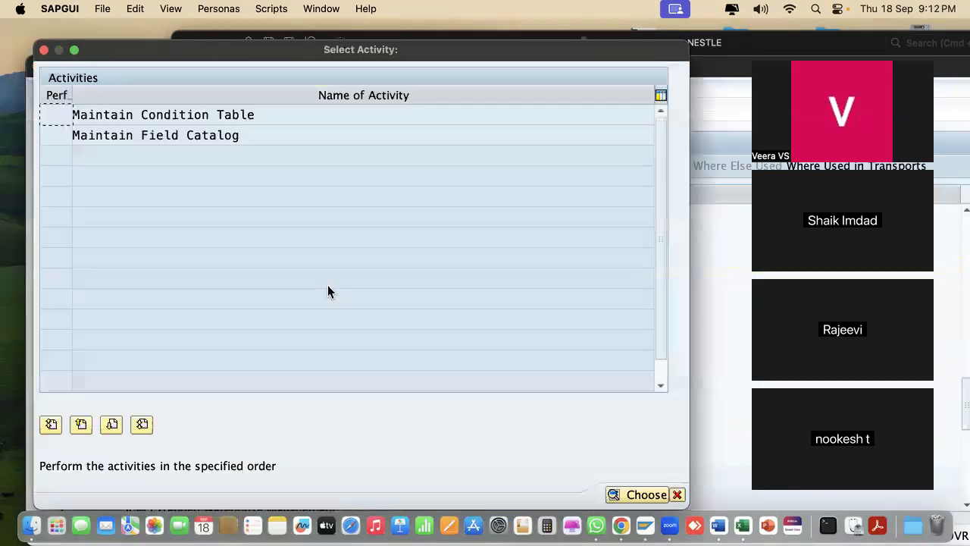
{"action": "left_click", "coordinate": [44, 50]}
{"action": "scroll", "coordinate": [391, 286], "scroll_direction": "down", "scroll_amount": 4}
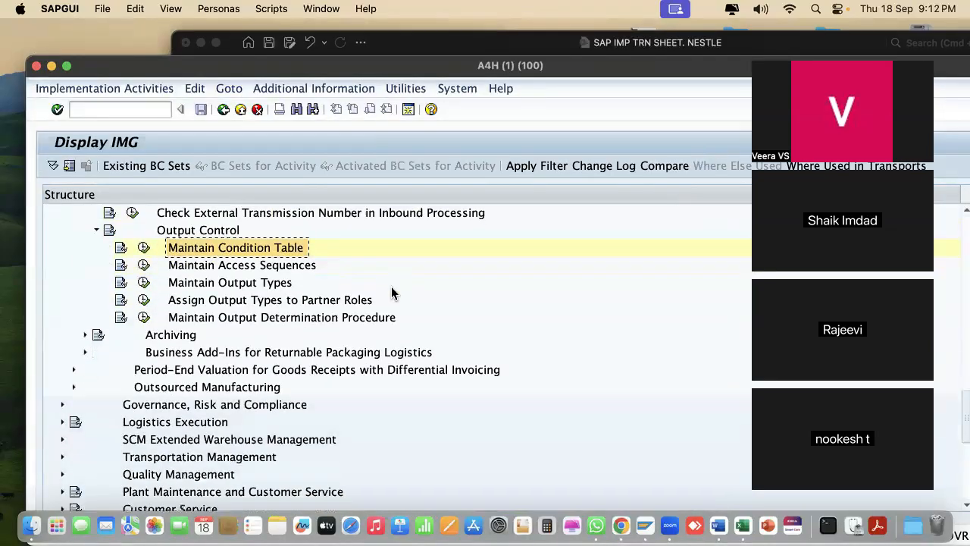
{"action": "scroll", "coordinate": [391, 291], "scroll_direction": "up", "scroll_amount": 2}
{"action": "scroll", "coordinate": [391, 292], "scroll_direction": "up", "scroll_amount": 3}
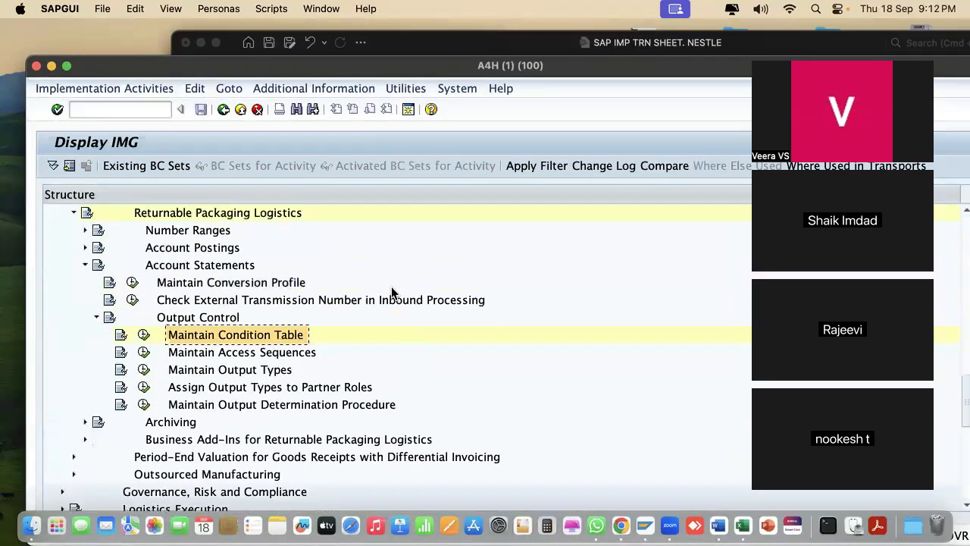
- Collapse Account Statements, check which activity Archiving contains, and collapse Archiving again
{"action": "left_click", "coordinate": [85, 265]}
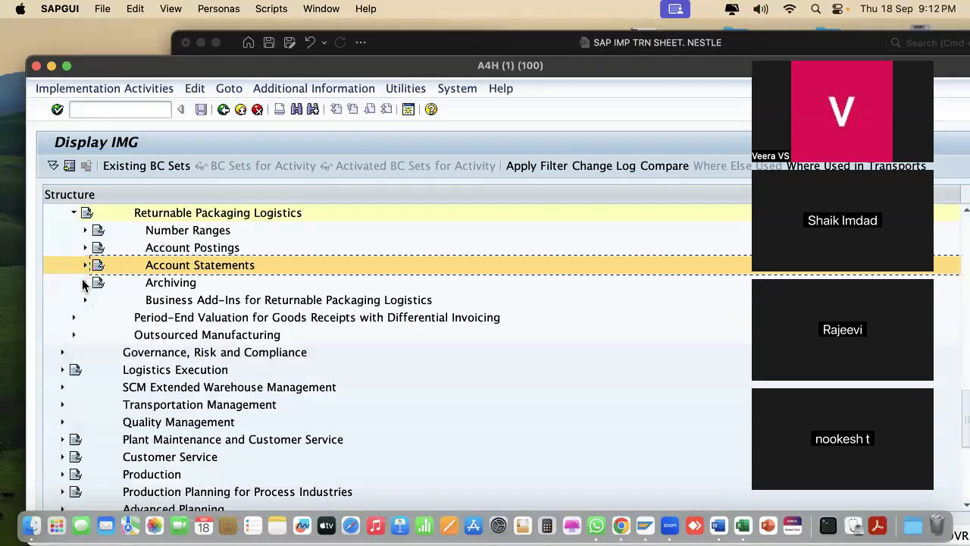
{"action": "left_click", "coordinate": [83, 282]}
{"action": "left_click", "coordinate": [174, 299]}
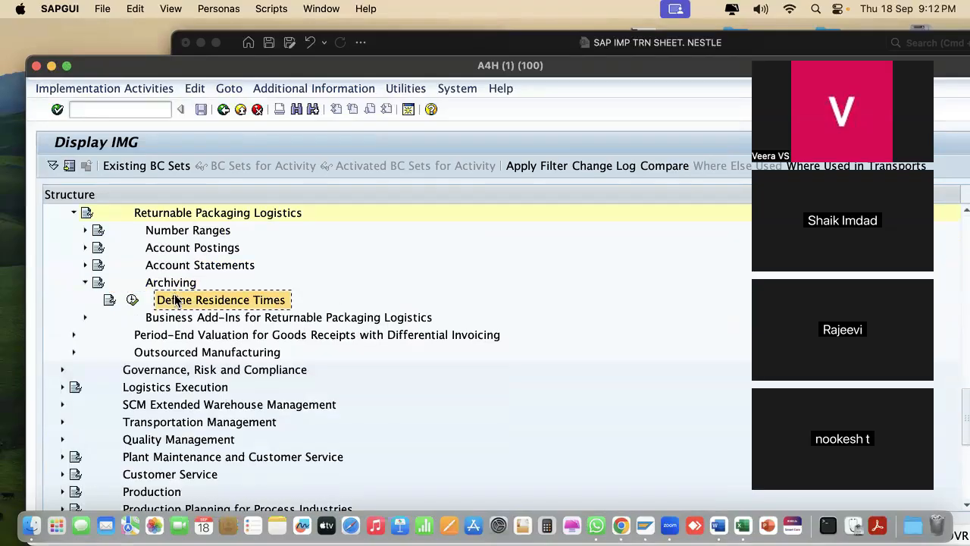
{"action": "left_click", "coordinate": [85, 282]}
{"action": "scroll", "coordinate": [194, 288], "scroll_direction": "up", "scroll_amount": 2}
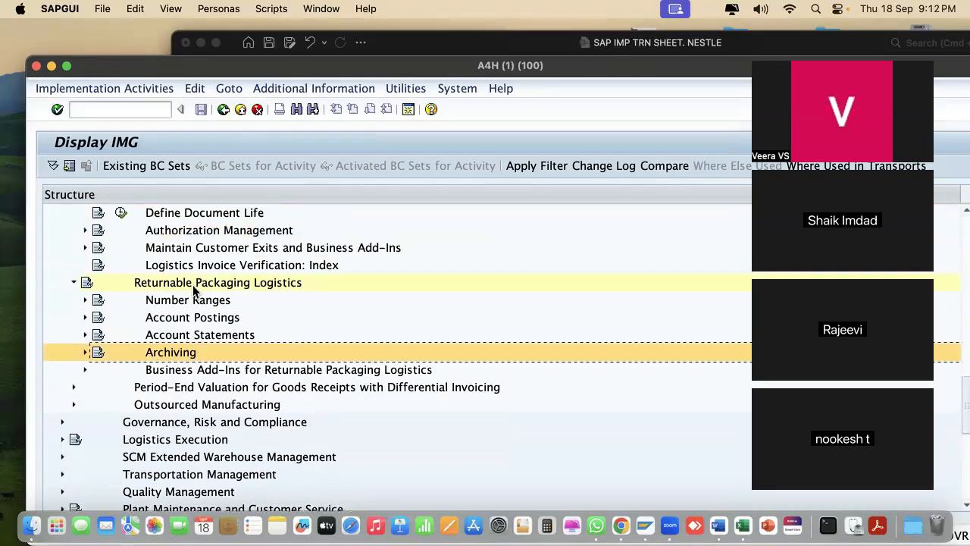
{"action": "scroll", "coordinate": [271, 306], "scroll_direction": "down", "scroll_amount": 1}
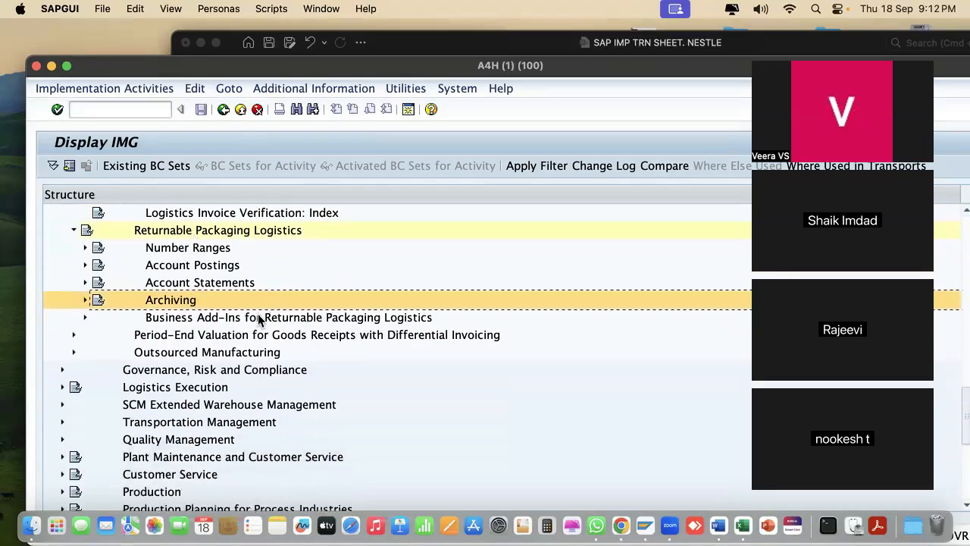
- Expand Period-End Valuation for Goods Receipts with Differential Invoicing and open Define Settings Dependent on Company Codes
{"action": "left_click", "coordinate": [259, 318]}
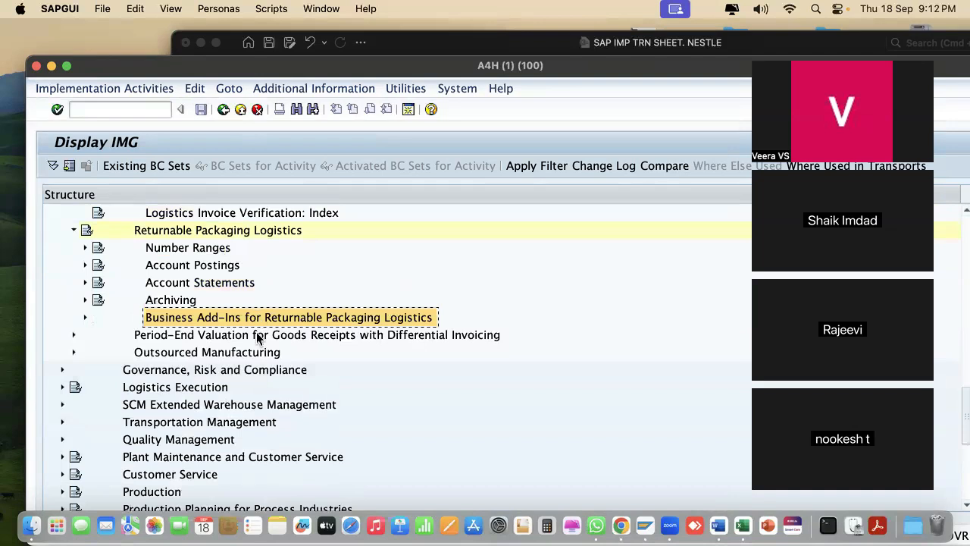
{"action": "left_click", "coordinate": [259, 336]}
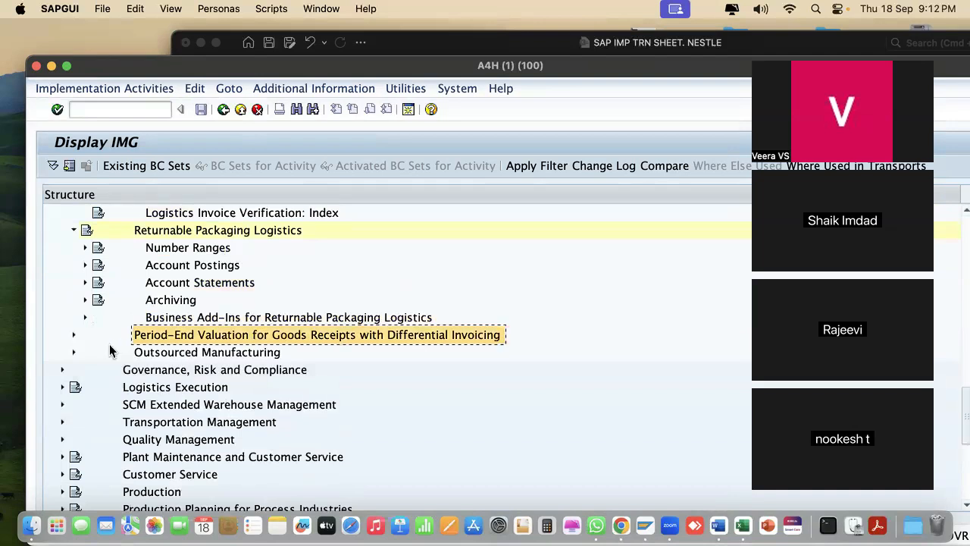
{"action": "left_click", "coordinate": [73, 335]}
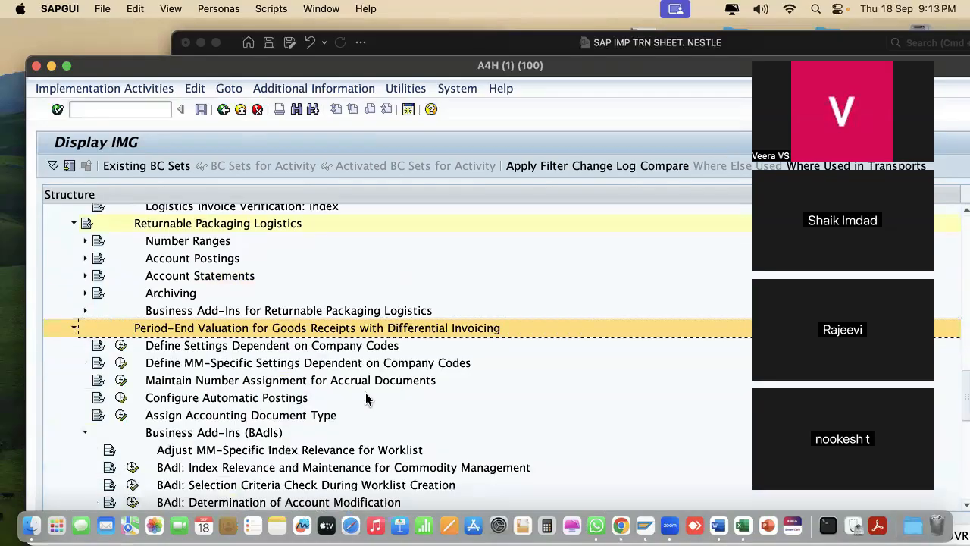
{"action": "scroll", "coordinate": [319, 382], "scroll_direction": "down", "scroll_amount": 1}
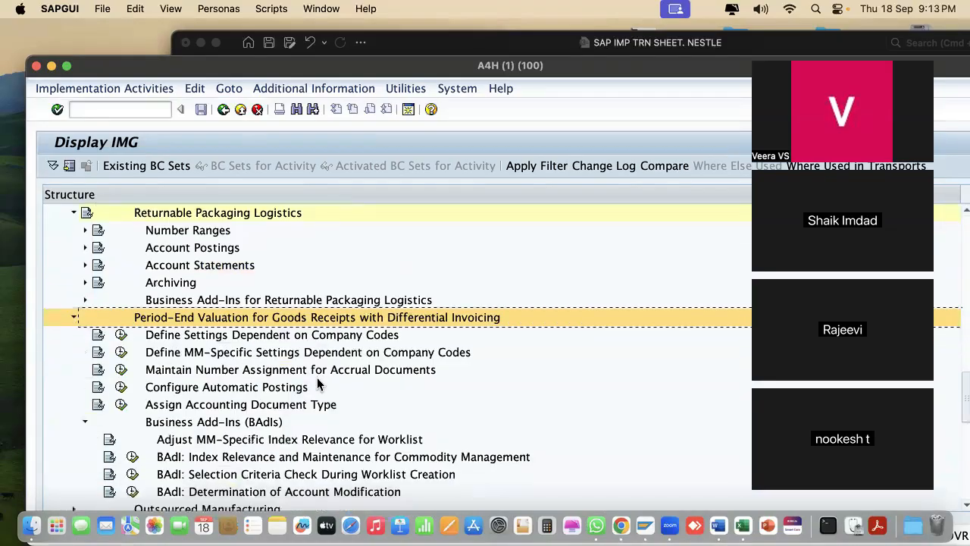
{"action": "left_click", "coordinate": [237, 336]}
{"action": "left_click", "coordinate": [121, 335]}
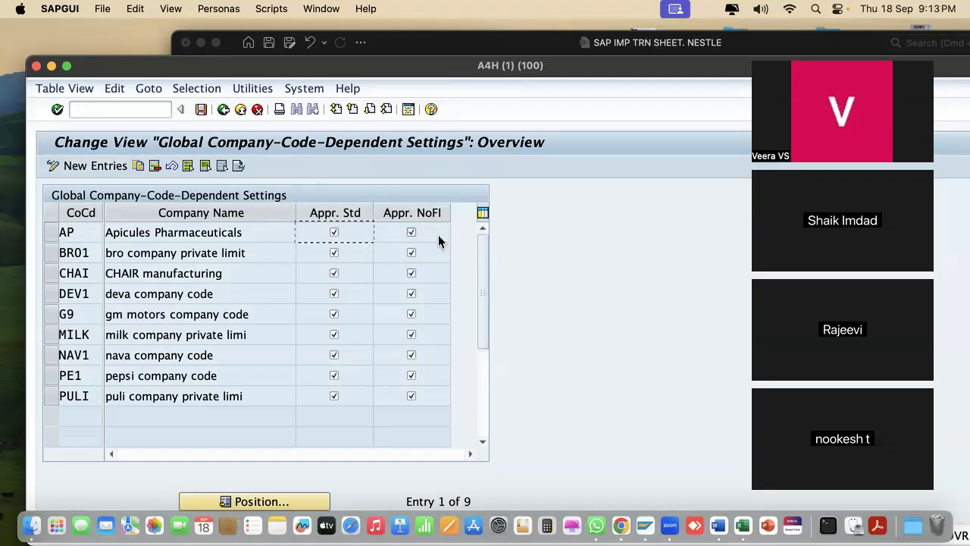
- Add a new entry for company code NE1 with Appr. Std and Appr. NoFI enabled, and save it to bring up the request prompt
{"action": "left_click", "coordinate": [110, 166]}
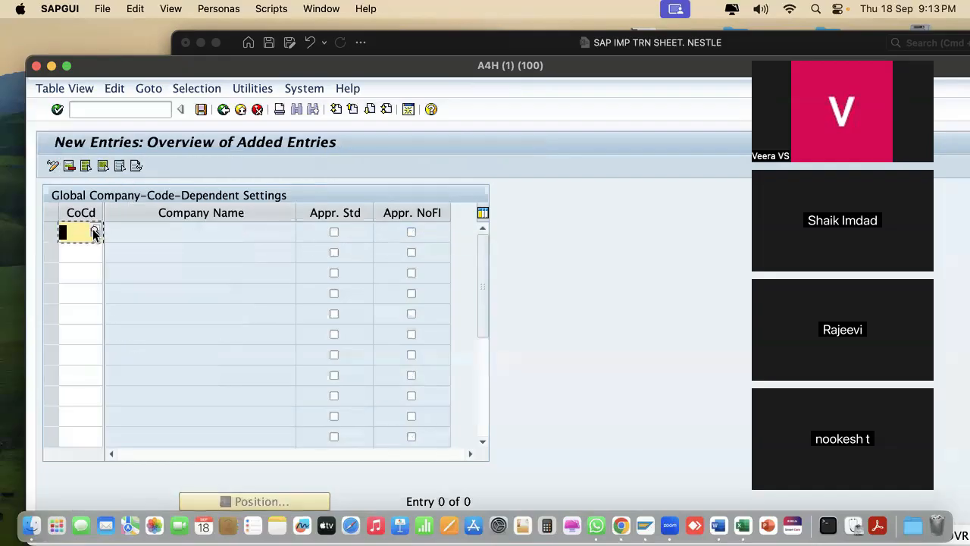
{"action": "type", "text": "ne1"}
{"action": "left_click", "coordinate": [333, 232]}
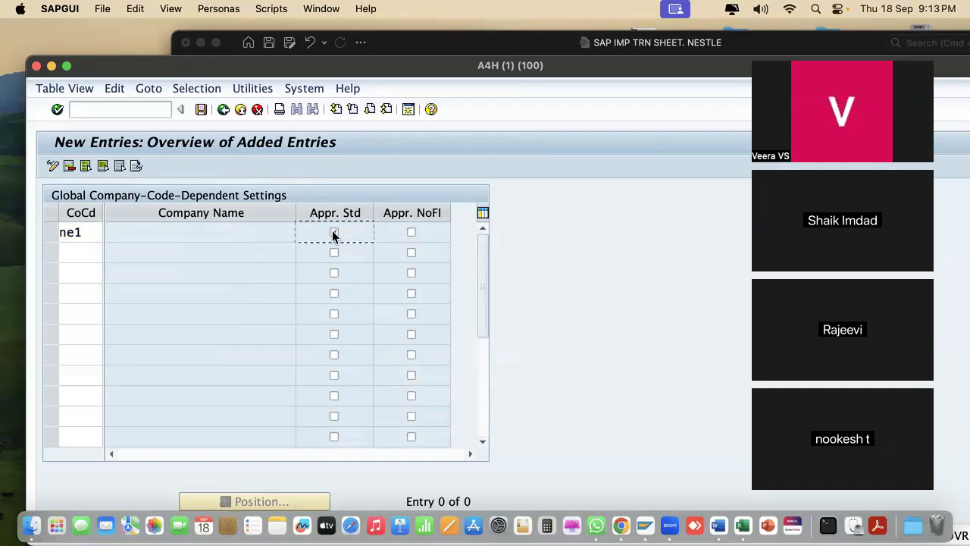
{"action": "key", "text": "Return"}
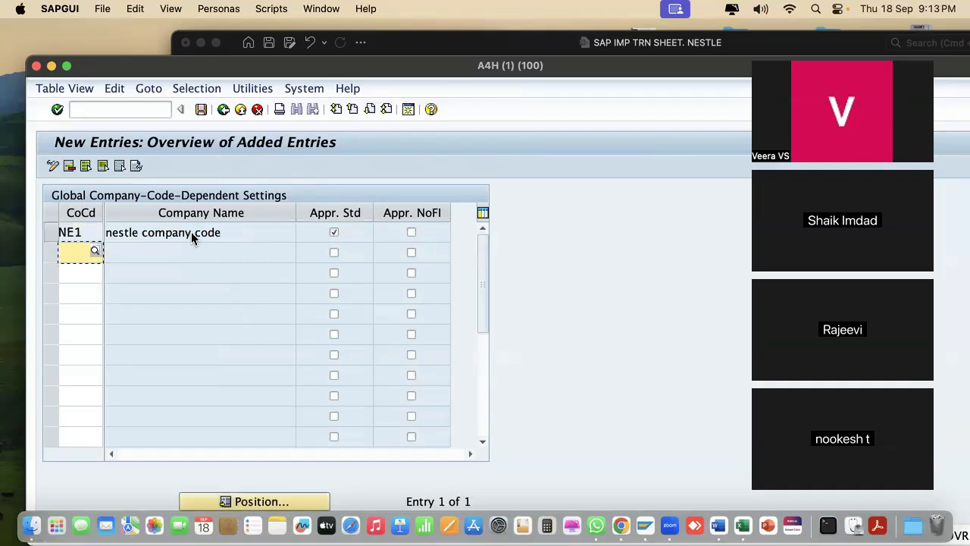
{"action": "left_click", "coordinate": [200, 111]}
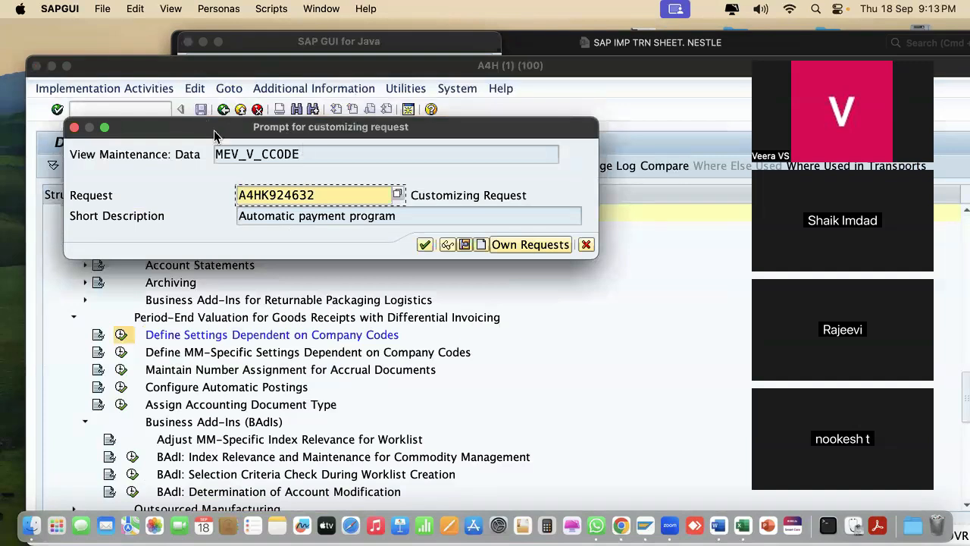
{"action": "left_click", "coordinate": [76, 127]}
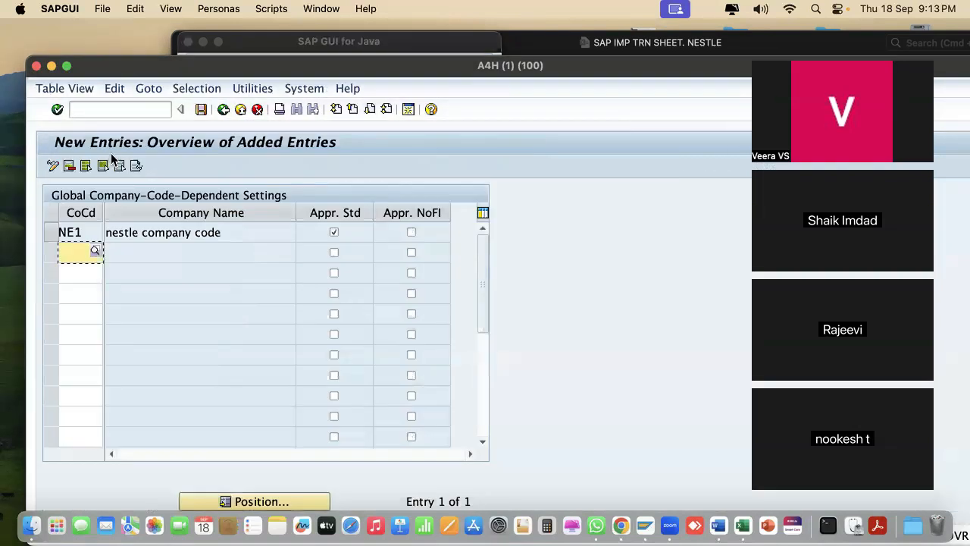
{"action": "left_click", "coordinate": [410, 232]}
{"action": "left_click", "coordinate": [202, 109]}
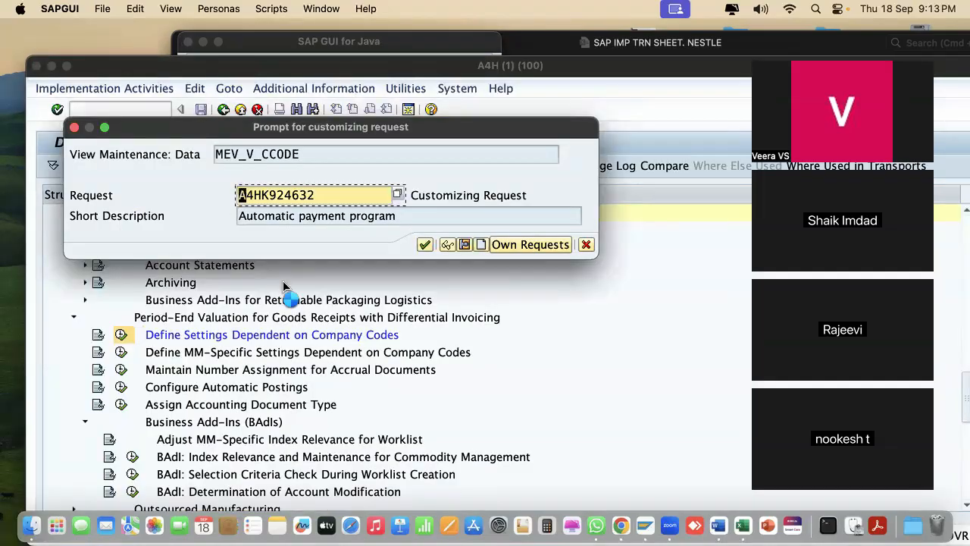
- Create a new customizing request with the short description "Define dependednt company code settings"
{"action": "left_click", "coordinate": [481, 244]}
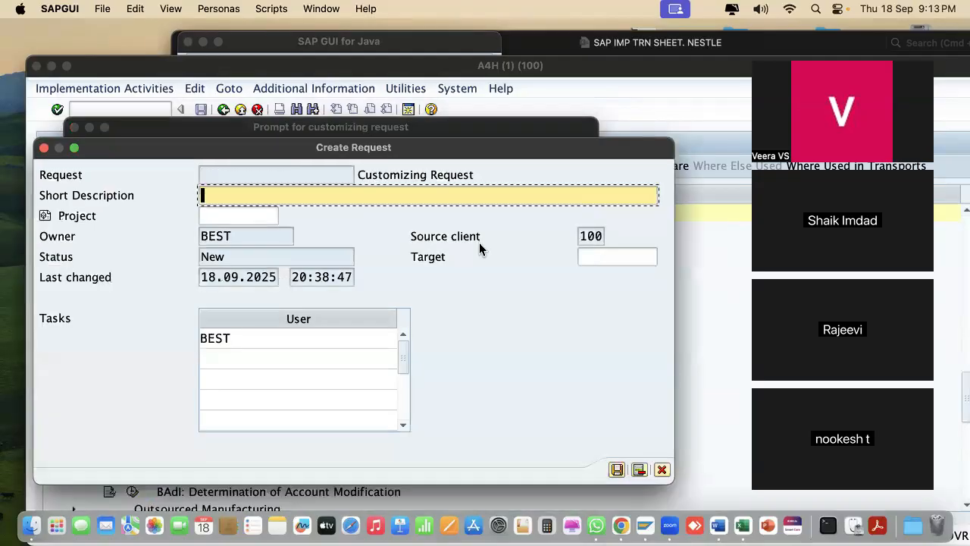
{"action": "type", "text": "Define depend"}
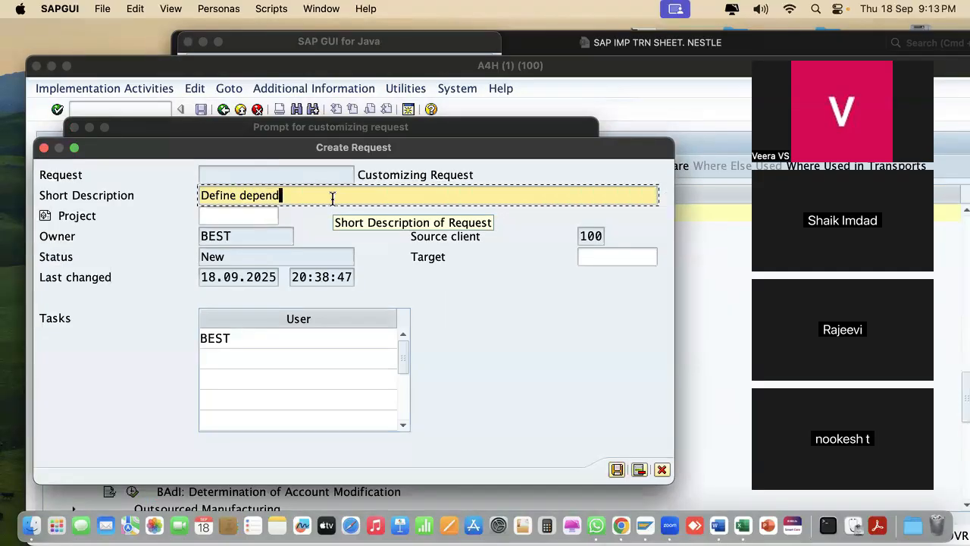
{"action": "type", "text": "ednt compan"}
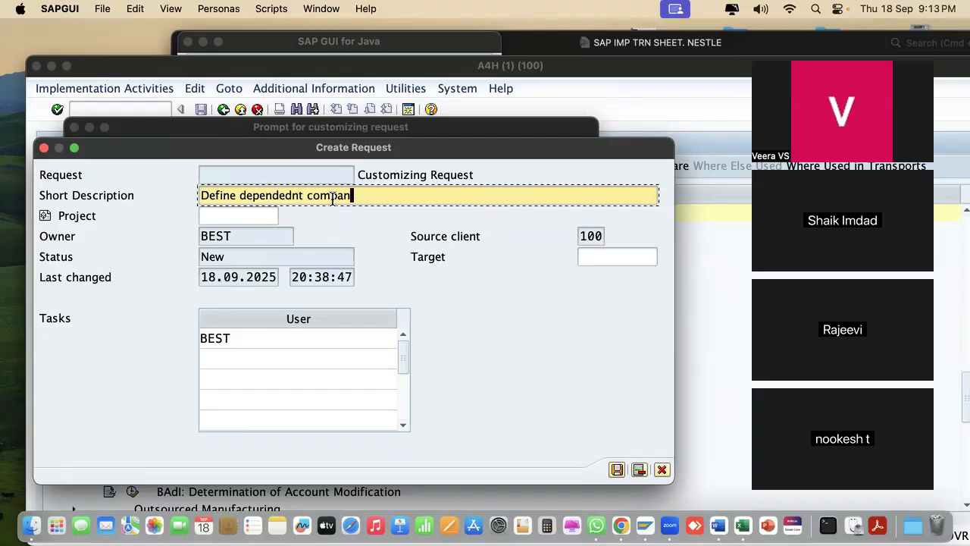
{"action": "type", "text": "uy y code settings"}
{"action": "left_click", "coordinate": [617, 470]}
- Copy the new customizing request number and paste it into cell K223 of the Excel tracking sheet
{"action": "key", "text": "Home"}
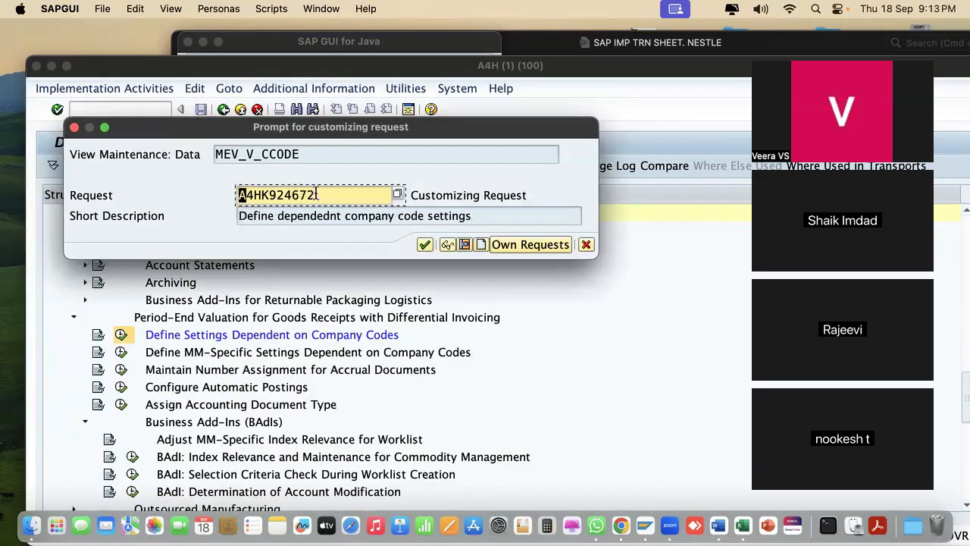
{"action": "key", "text": "shift+End"}
{"action": "key", "text": "super+c"}
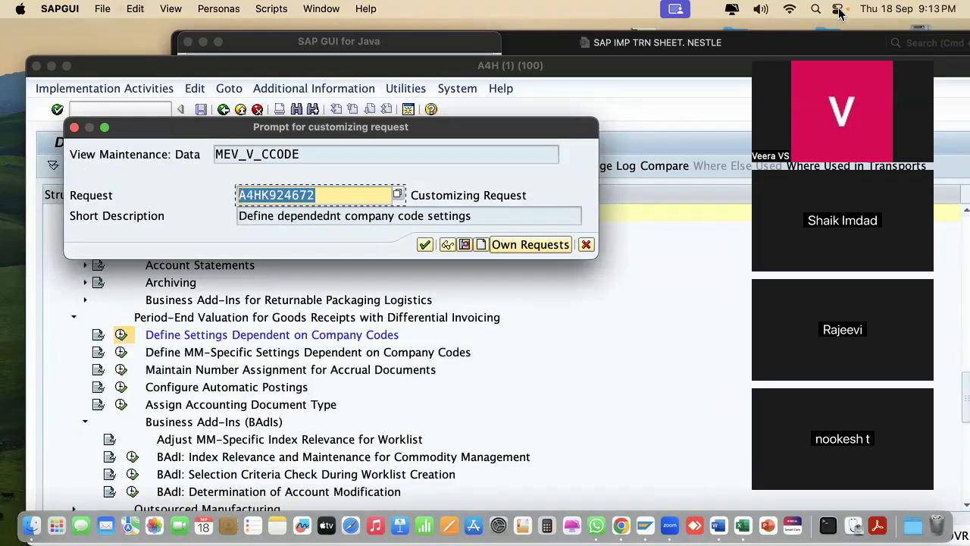
{"action": "left_click_drag", "start_coordinate": [731, 67], "coordinate": [82, 37]}
{"action": "left_click", "coordinate": [553, 339]}
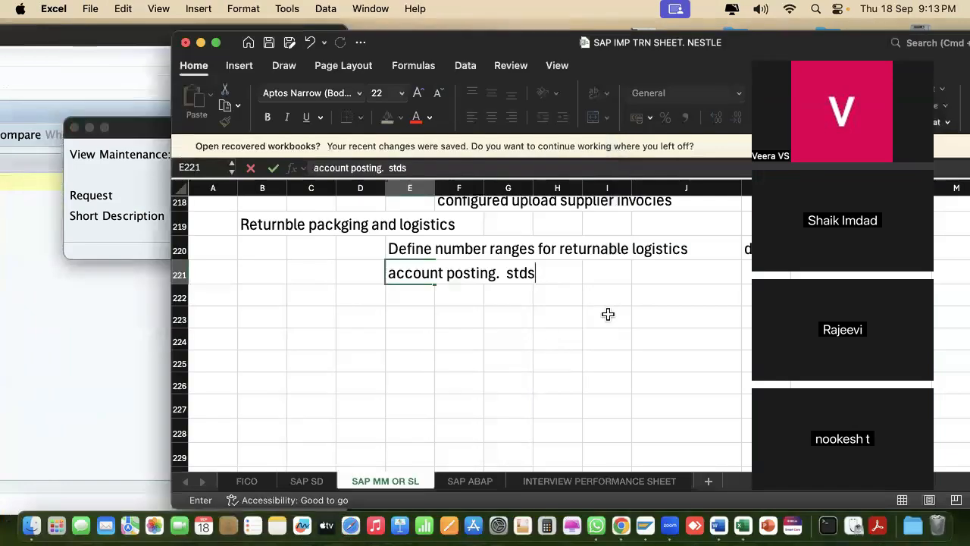
{"action": "left_click", "coordinate": [746, 312]}
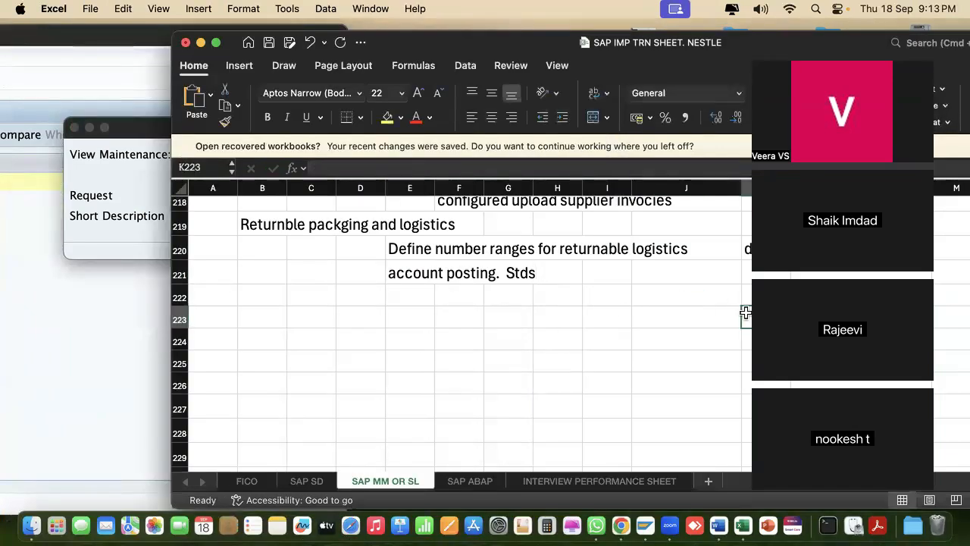
{"action": "key", "text": "super+v"}
- Copy the request's short description from the SAP prompt into cell E223 of the Excel tracking sheet
{"action": "left_click", "coordinate": [420, 322]}
{"action": "left_click", "coordinate": [106, 239]}
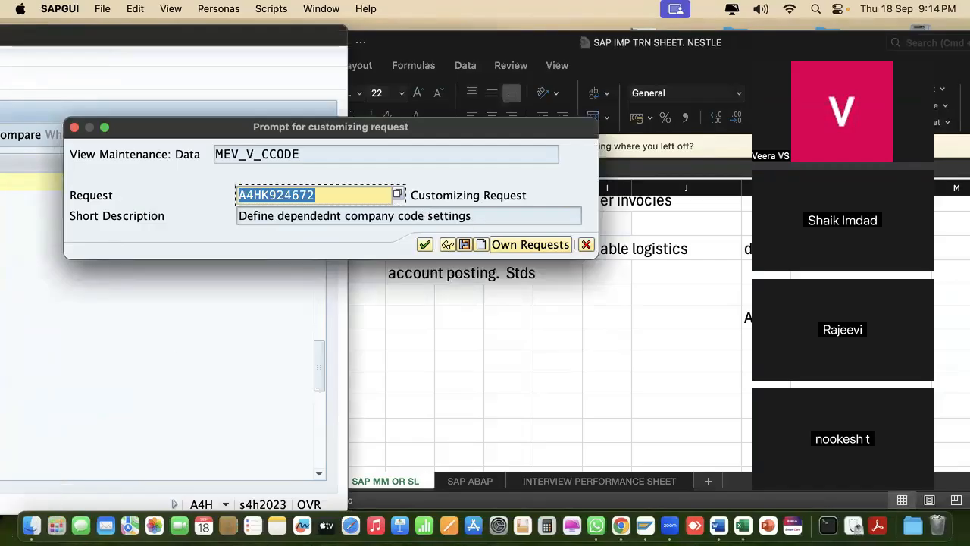
{"action": "left_click_drag", "start_coordinate": [487, 215], "coordinate": [261, 216]}
{"action": "left_click_drag", "start_coordinate": [377, 215], "coordinate": [8, 212]}
{"action": "key", "text": "super+c"}
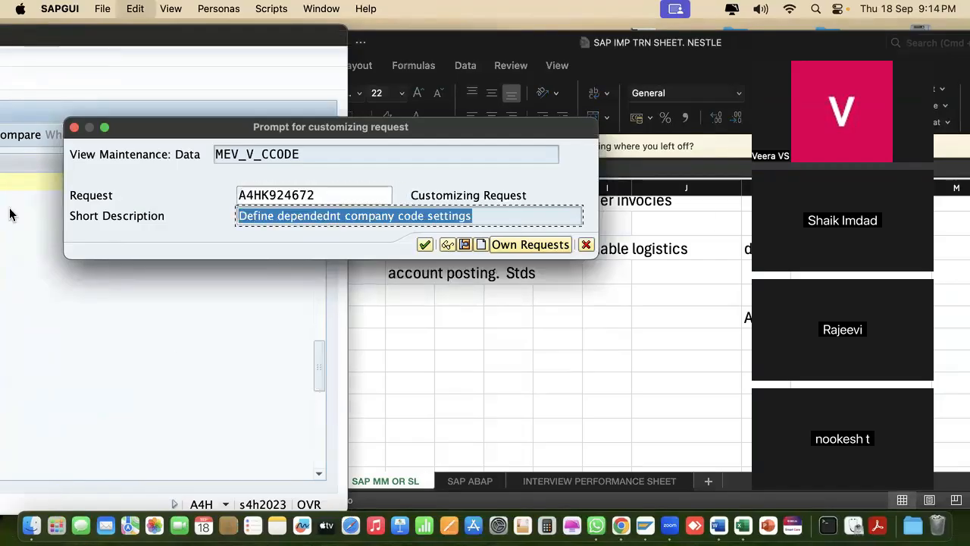
{"action": "left_click", "coordinate": [390, 316]}
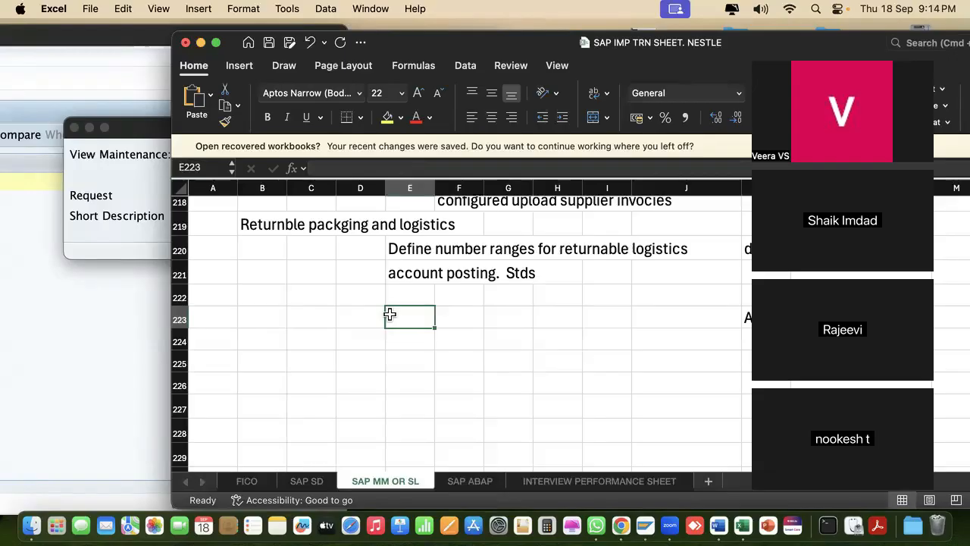
{"action": "key", "text": "super+v"}
- Switch back to SAP, confirm the customizing request to save the NE1 entry, and return to the IMG structure
{"action": "left_click", "coordinate": [118, 246]}
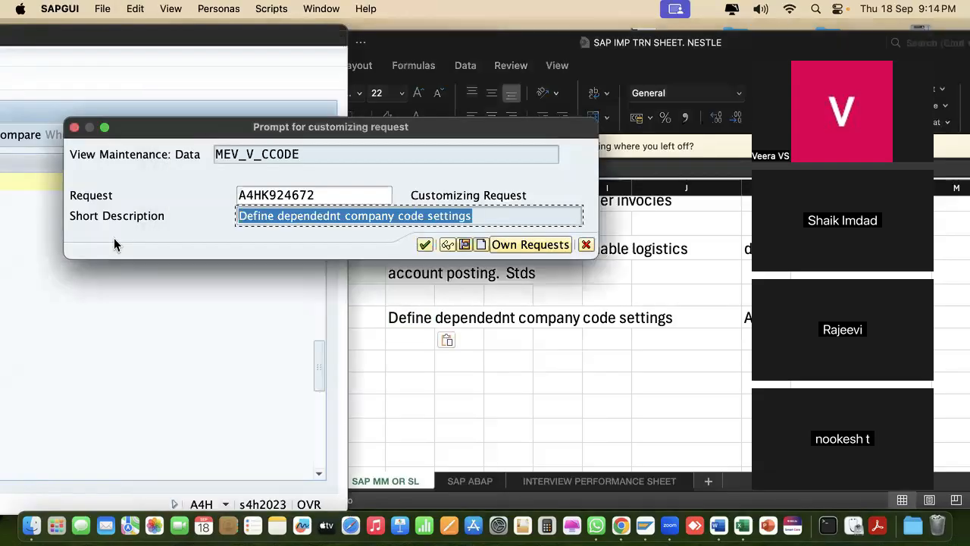
{"action": "left_click", "coordinate": [424, 244]}
{"action": "left_click", "coordinate": [220, 42]}
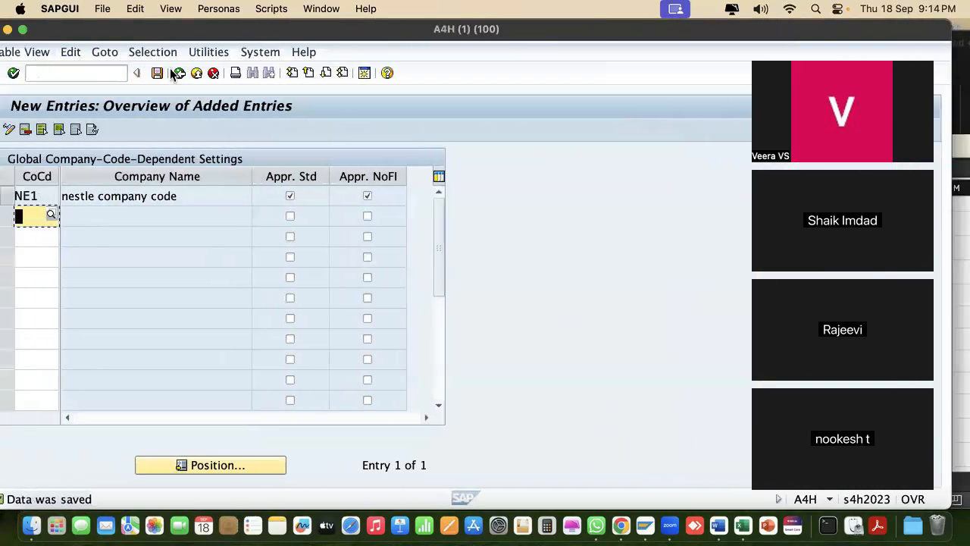
{"action": "left_click", "coordinate": [179, 73]}
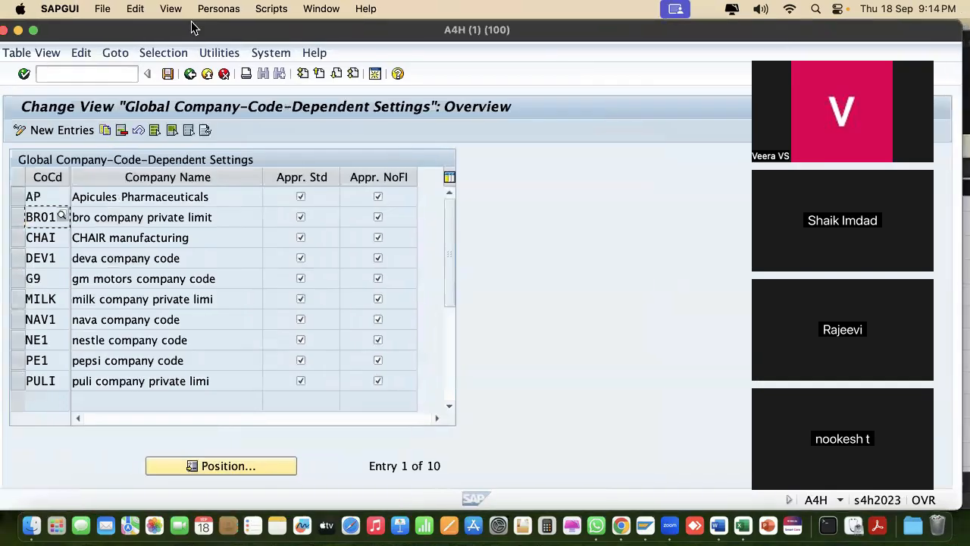
{"action": "left_click", "coordinate": [190, 73]}
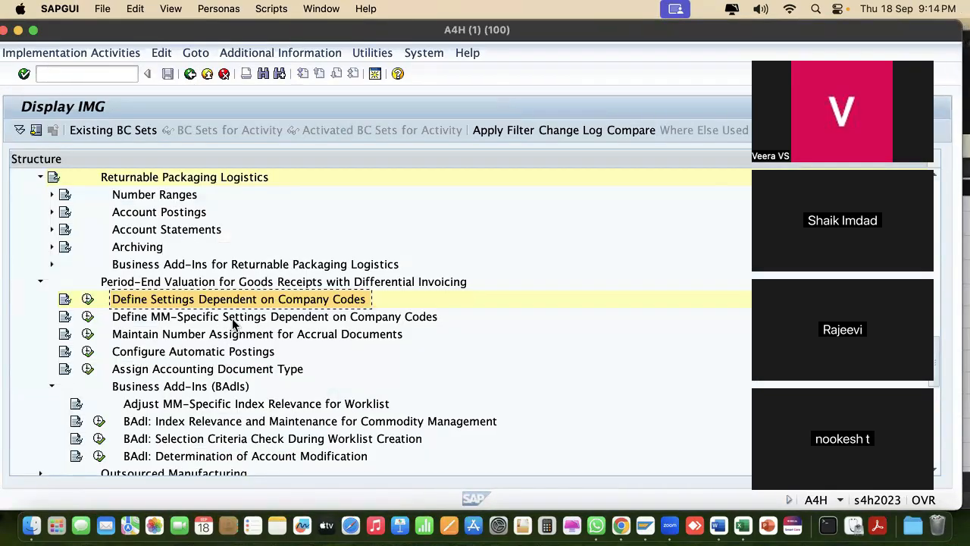
- Open Define MM-Specific Settings Dependent on Company Codes, add company code NE1 with Active enabled, and save the entry
{"action": "left_click", "coordinate": [87, 317]}
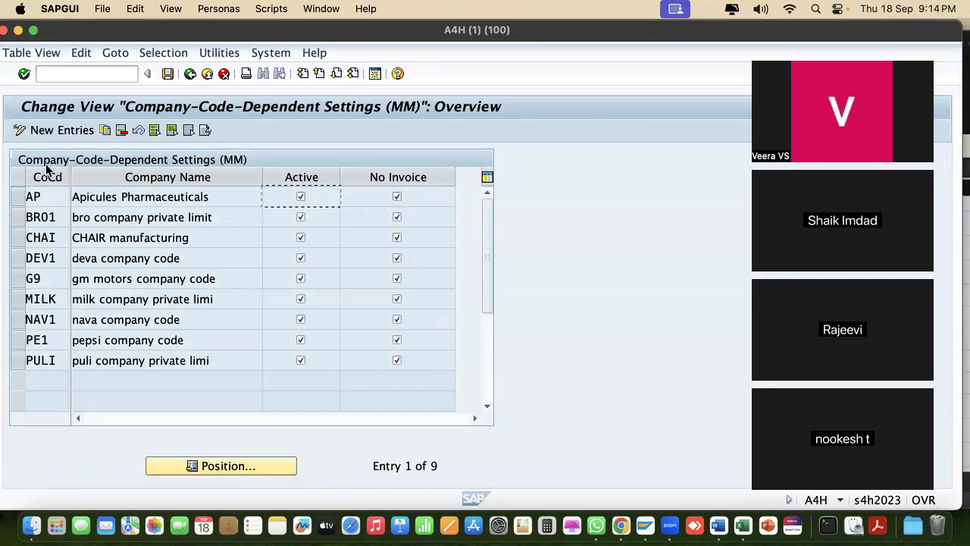
{"action": "left_click", "coordinate": [61, 130]}
{"action": "type", "text": "ne1"}
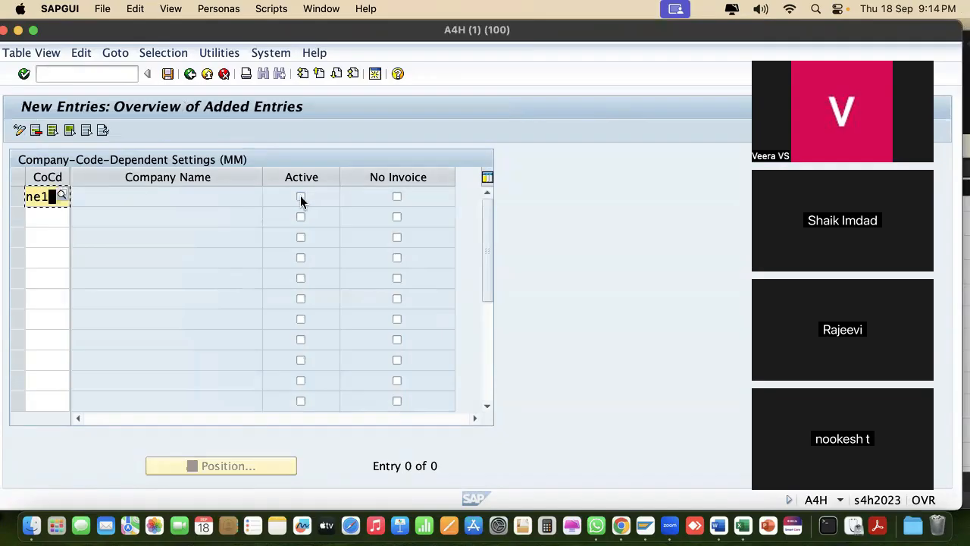
{"action": "left_click", "coordinate": [301, 198]}
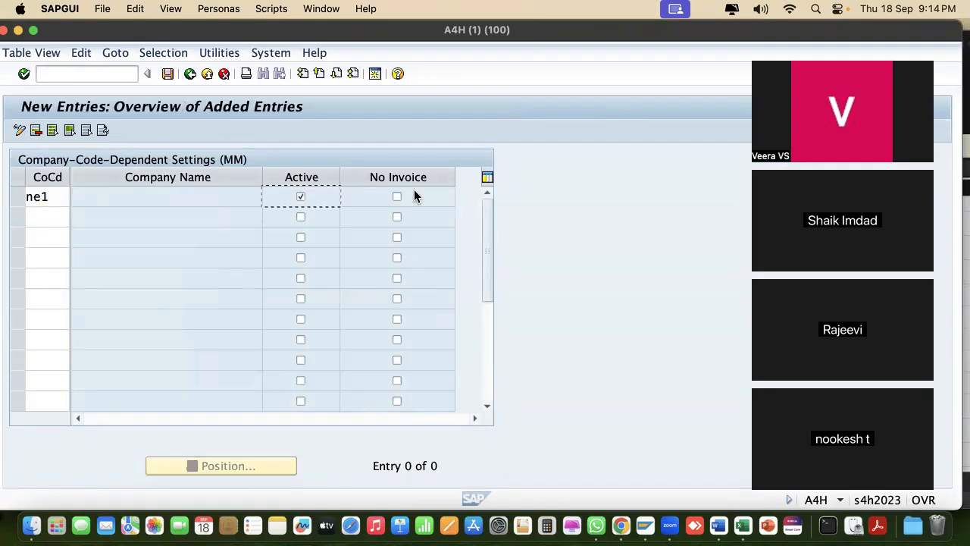
{"action": "left_click", "coordinate": [167, 73]}
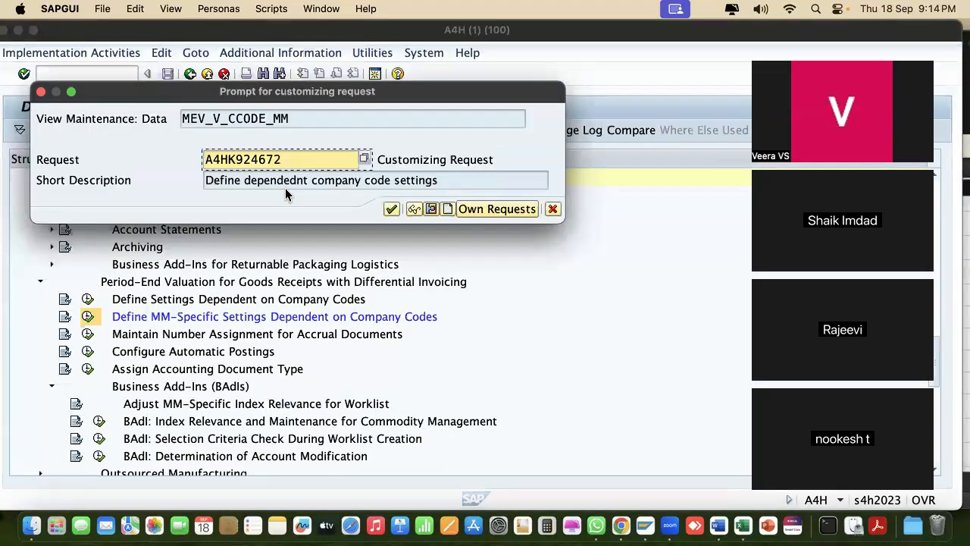
- Create a new customizing request with the short description "Define mm specific settings for company code"
{"action": "left_click", "coordinate": [447, 209]}
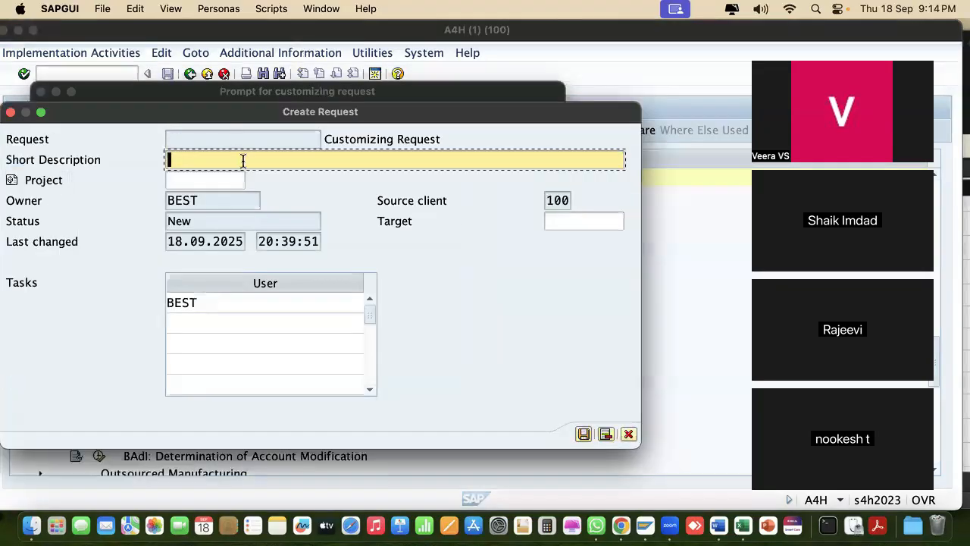
{"action": "type", "text": "Define mm"}
{"action": "type", "text": " spefoi"}
{"action": "type", "text": "ic "}
{"action": "type", "text": "settings f"}
{"action": "type", "text": "or compan"}
{"action": "type", "text": "y code"}
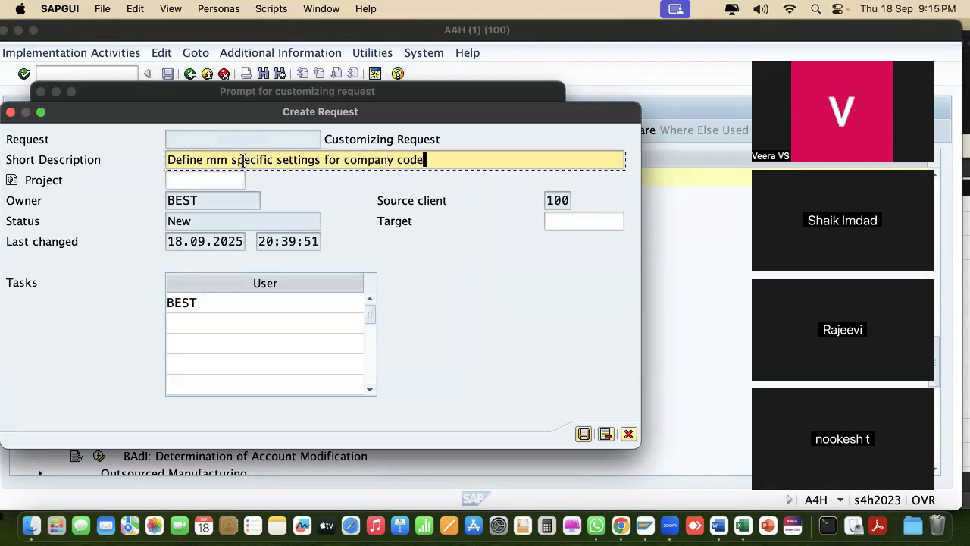
{"action": "left_click", "coordinate": [583, 434]}
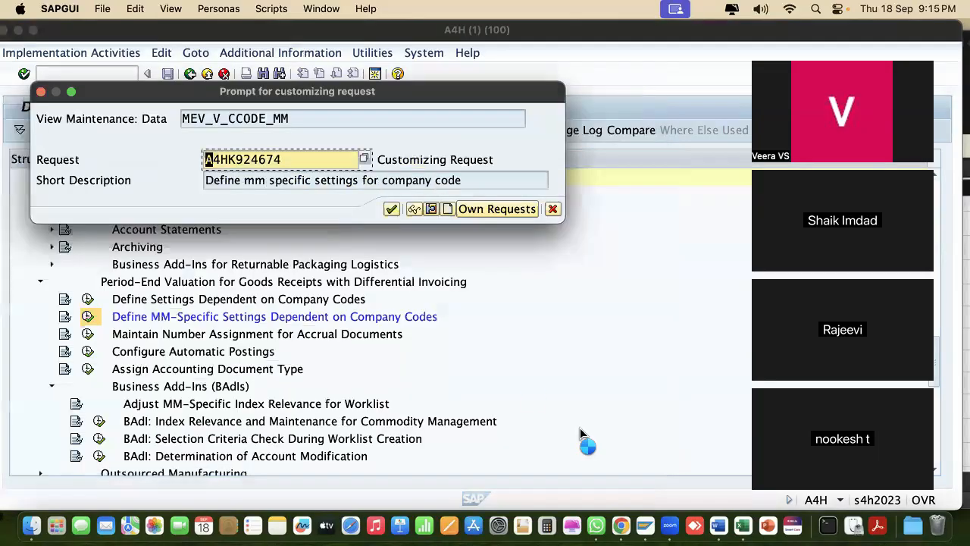
- Copy the MM-specific settings request number and paste it into cell K224 of the Excel tracking sheet
{"action": "double_click", "coordinate": [210, 159]}
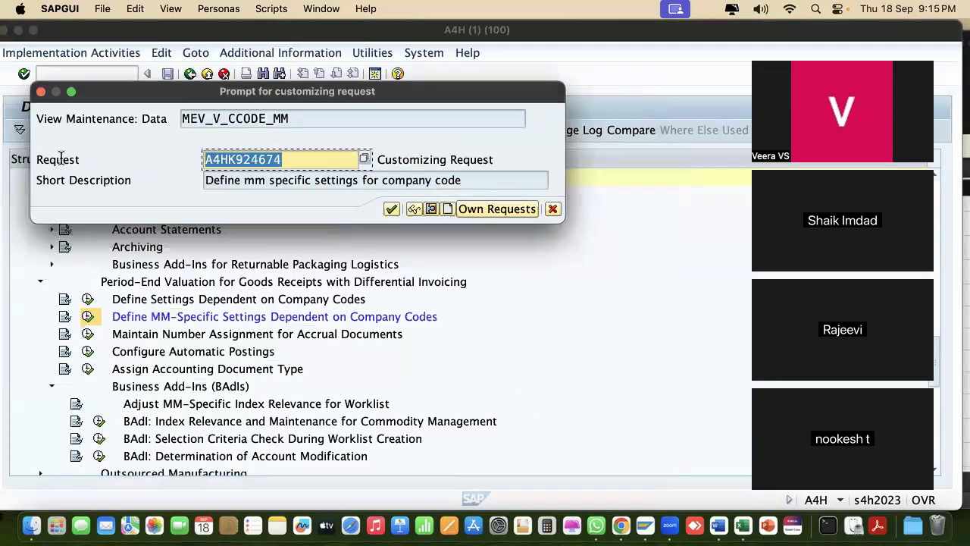
{"action": "left_click_drag", "start_coordinate": [615, 28], "coordinate": [267, 29]}
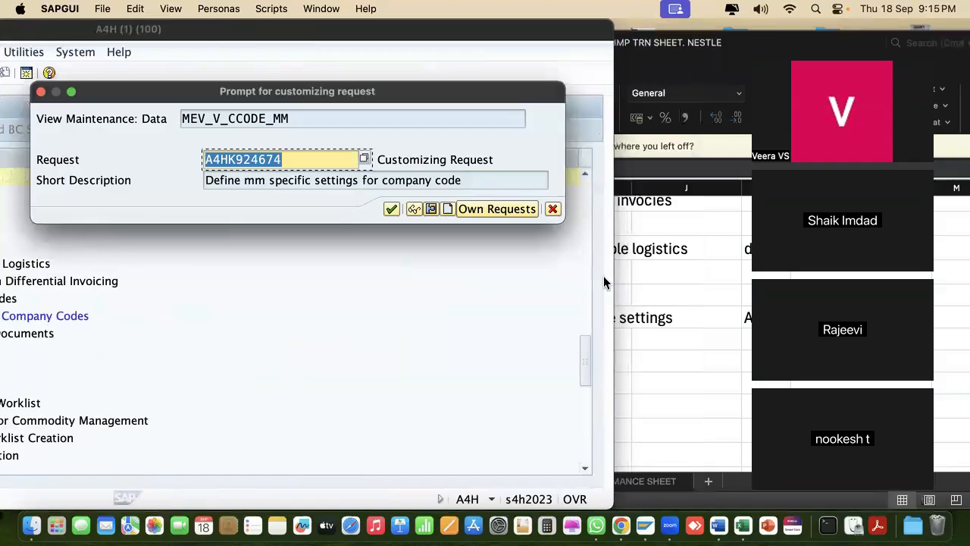
{"action": "left_click", "coordinate": [738, 342]}
{"action": "left_click", "coordinate": [746, 342]}
{"action": "key", "text": "super+v"}
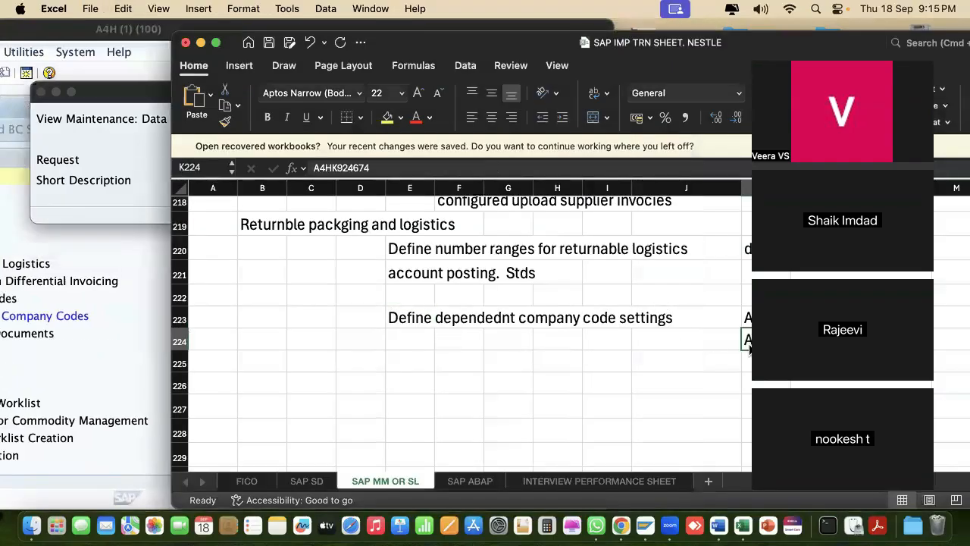
- Copy the MM-specific request's short description from SAP into cell D224 of the Excel tracking sheet
{"action": "left_click", "coordinate": [135, 290]}
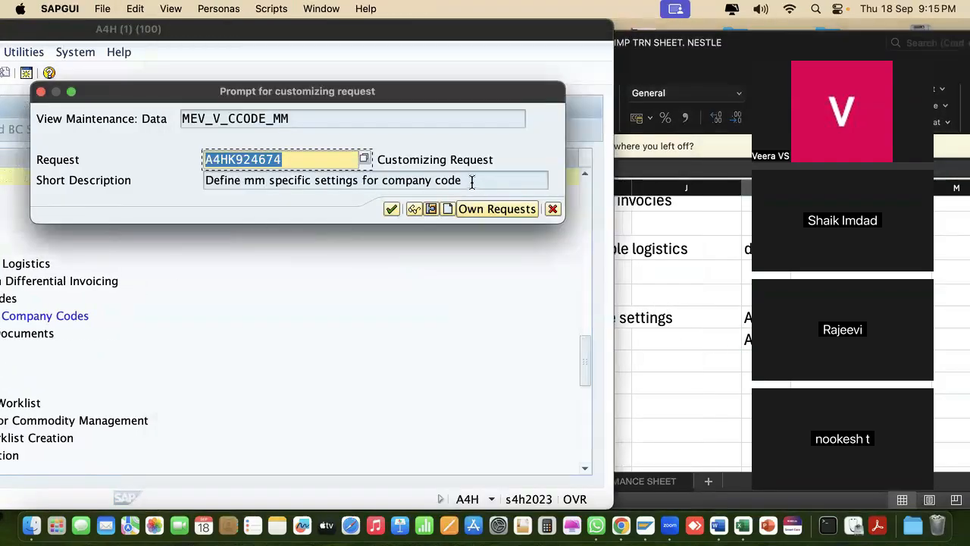
{"action": "left_click_drag", "start_coordinate": [471, 182], "coordinate": [6, 180]}
{"action": "key", "text": "super+c"}
{"action": "left_click", "coordinate": [644, 446]}
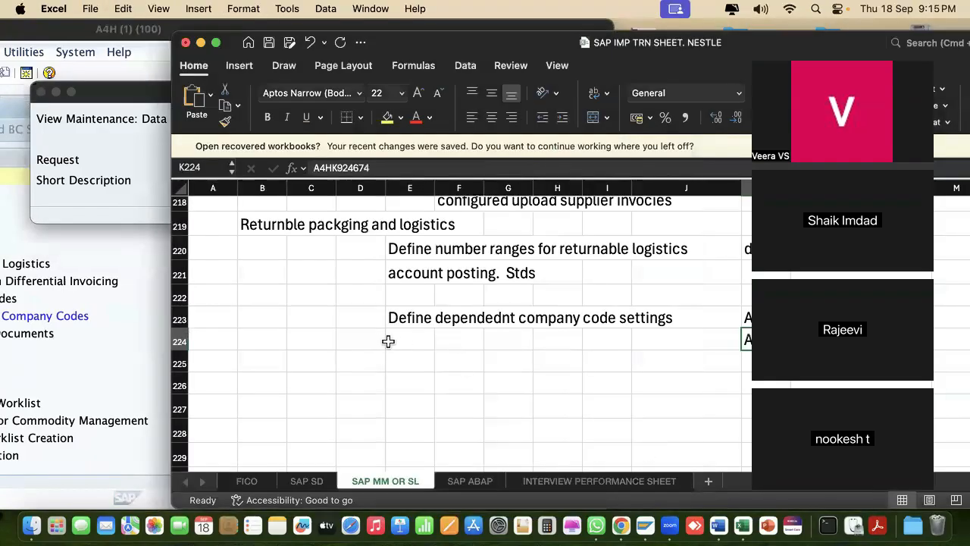
{"action": "left_click", "coordinate": [364, 338]}
{"action": "key", "text": "super+v"}
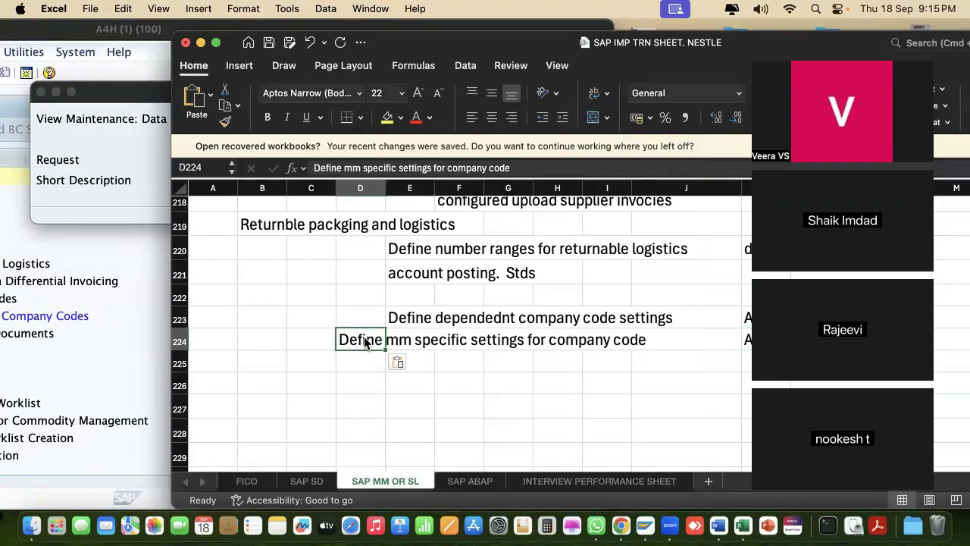
- Switch back to SAP, confirm the request for the MM-specific NE1 entry, and return to the IMG structure
{"action": "left_click", "coordinate": [85, 298]}
{"action": "left_click", "coordinate": [415, 208]}
{"action": "left_click_drag", "start_coordinate": [199, 42], "coordinate": [576, 32]}
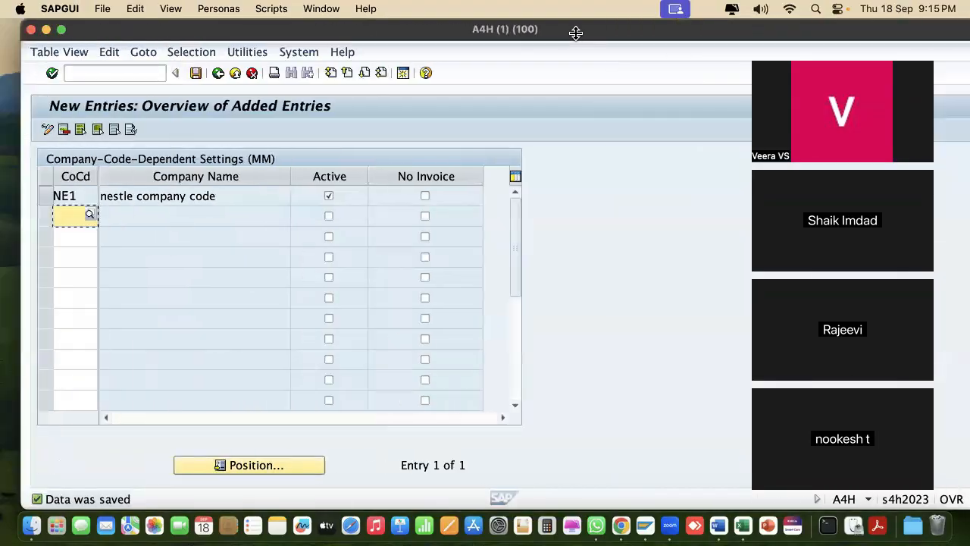
{"action": "left_click", "coordinate": [221, 72]}
{"action": "left_click", "coordinate": [221, 72]}
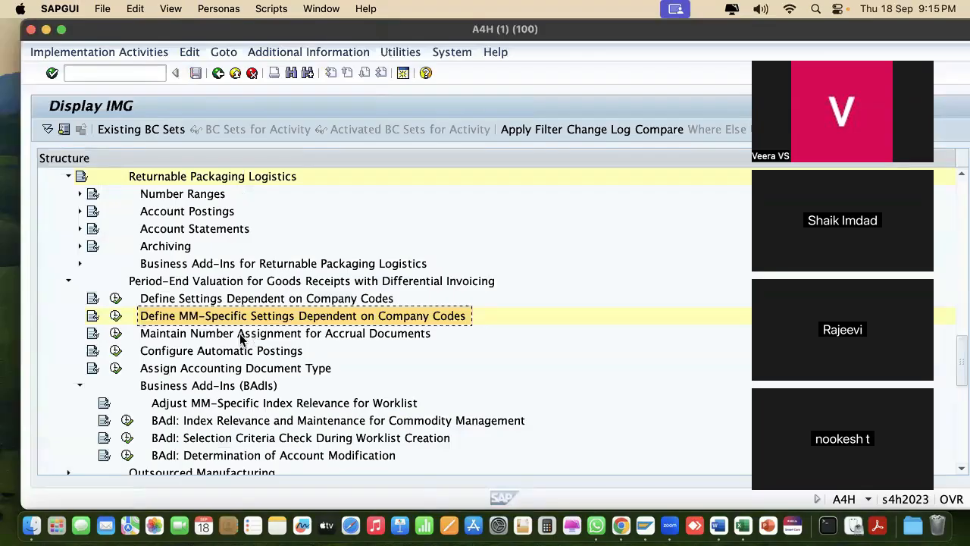
- Delete all existing number range intervals 01 to 08 of the accrual document number assignment and save
{"action": "left_click", "coordinate": [115, 335]}
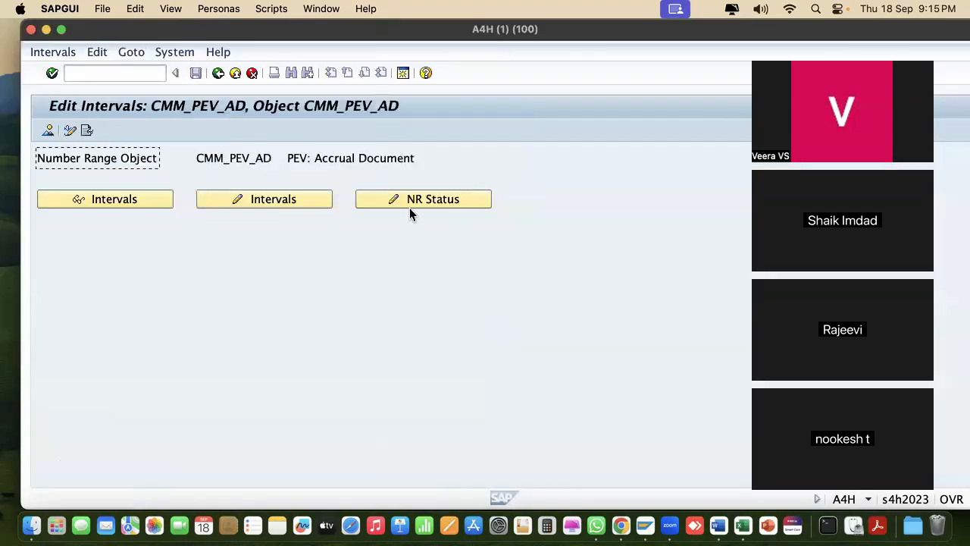
{"action": "left_click", "coordinate": [298, 203]}
{"action": "left_click_drag", "start_coordinate": [42, 177], "coordinate": [53, 324]}
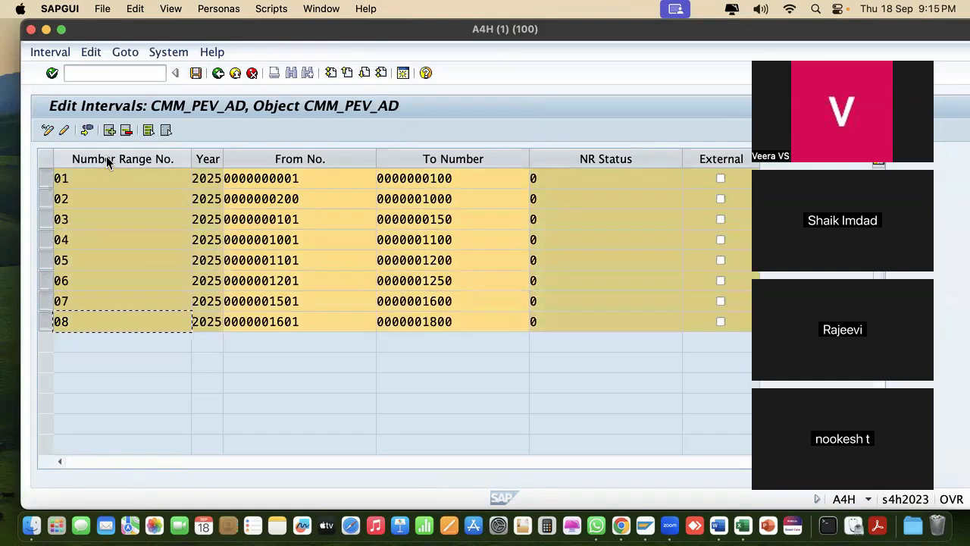
{"action": "left_click", "coordinate": [127, 130]}
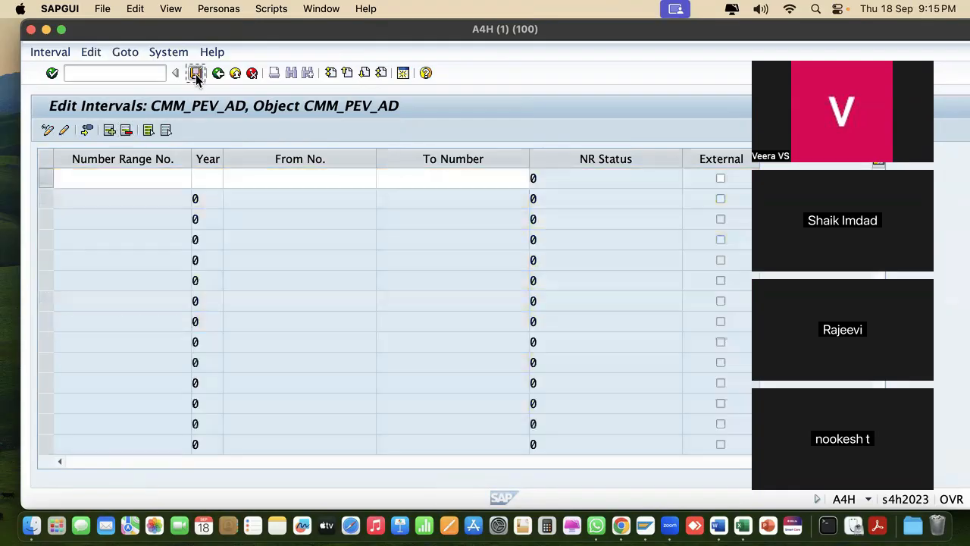
{"action": "left_click", "coordinate": [195, 73]}
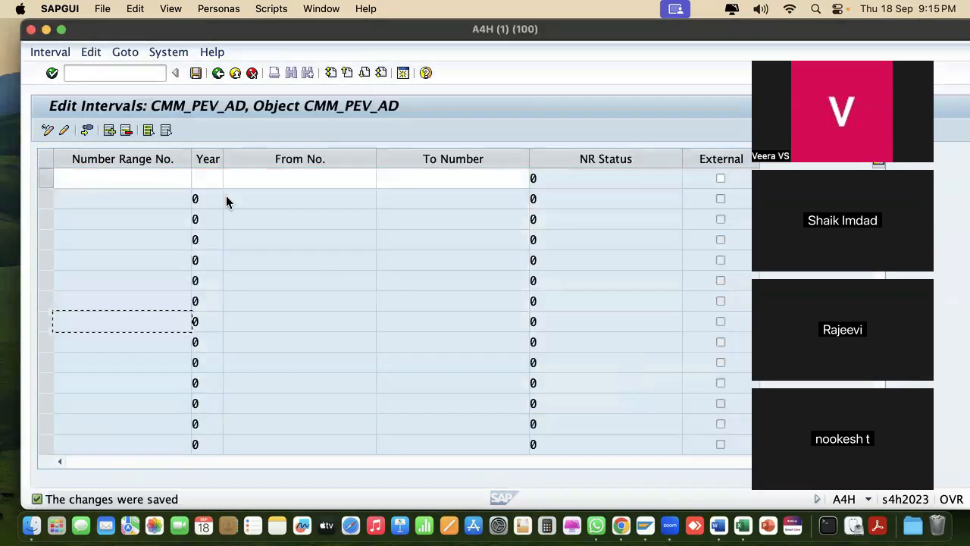
- Add number range 01 for year 2025 from 1 to 1000, save it, and return to the IMG structure
{"action": "left_click", "coordinate": [153, 173]}
{"action": "type", "text": "01"}
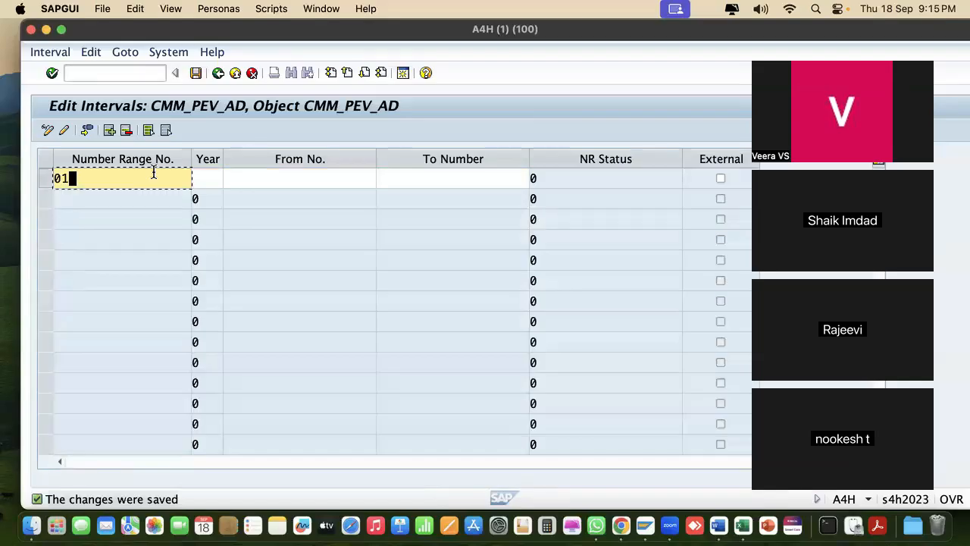
{"action": "left_click", "coordinate": [210, 176]}
{"action": "type", "text": "2"}
{"action": "left_click", "coordinate": [295, 182]}
{"action": "type", "text": "1"}
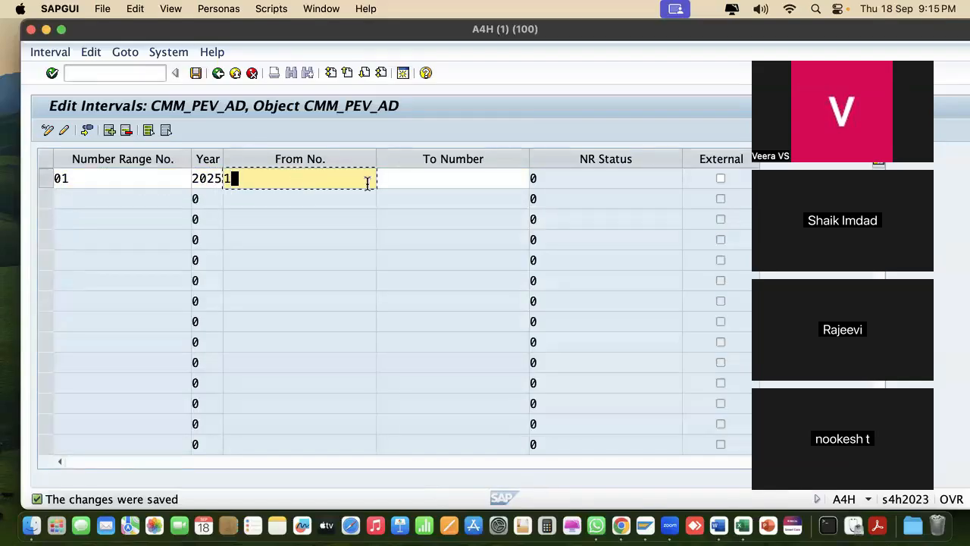
{"action": "left_click", "coordinate": [408, 182]}
{"action": "type", "text": "1000"}
{"action": "left_click", "coordinate": [407, 198]}
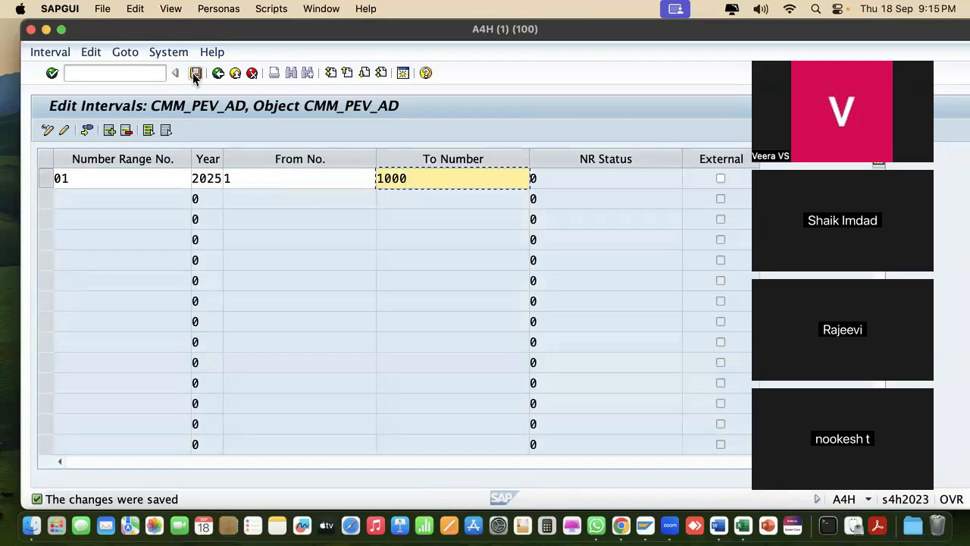
{"action": "left_click", "coordinate": [194, 72]}
{"action": "left_click", "coordinate": [218, 74]}
{"action": "left_click", "coordinate": [216, 72]}
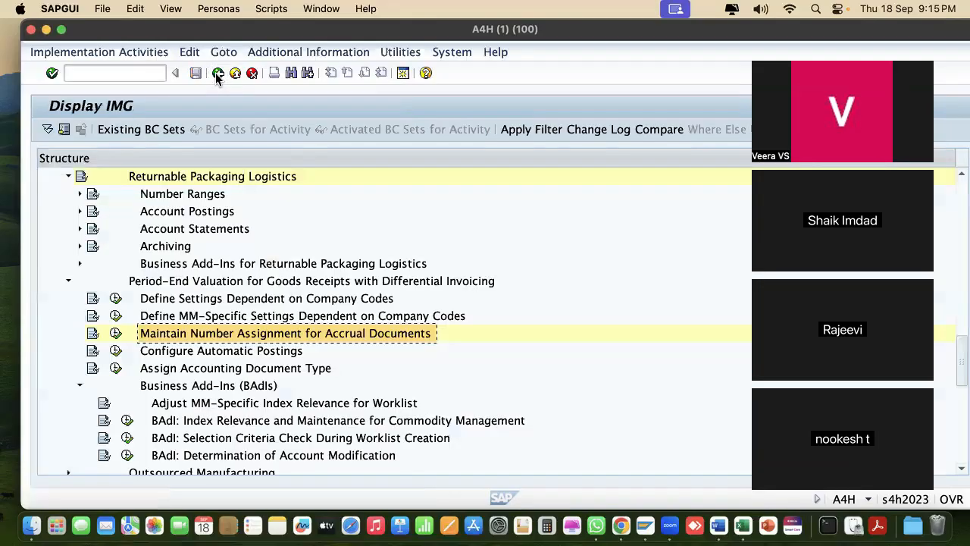
- Switch to the Excel tracking sheet and enter "maintain no ranges for account doc" in cell D225 and "no trn" in J225
{"action": "left_click_drag", "start_coordinate": [573, 30], "coordinate": [141, 30]}
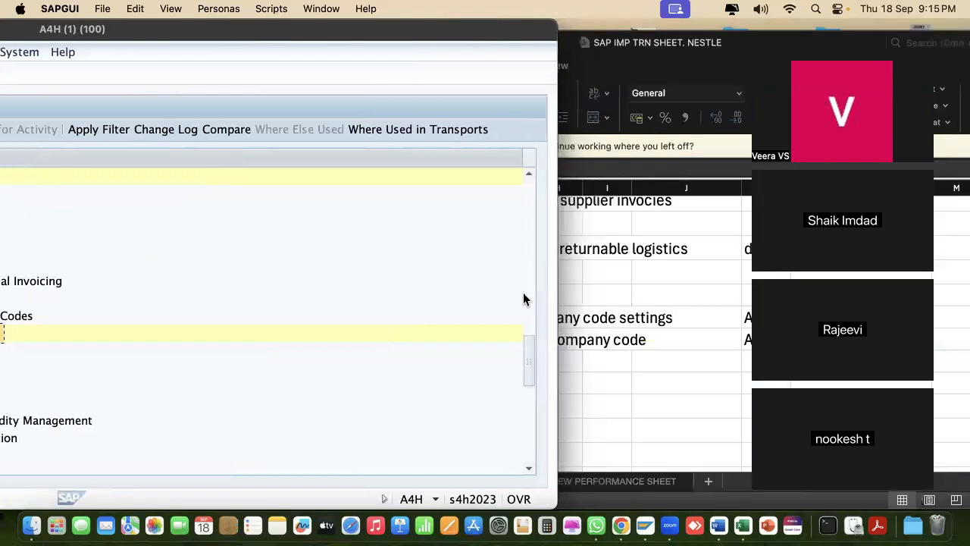
{"action": "left_click", "coordinate": [599, 326]}
{"action": "left_click", "coordinate": [349, 360]}
{"action": "type", "text": "m"}
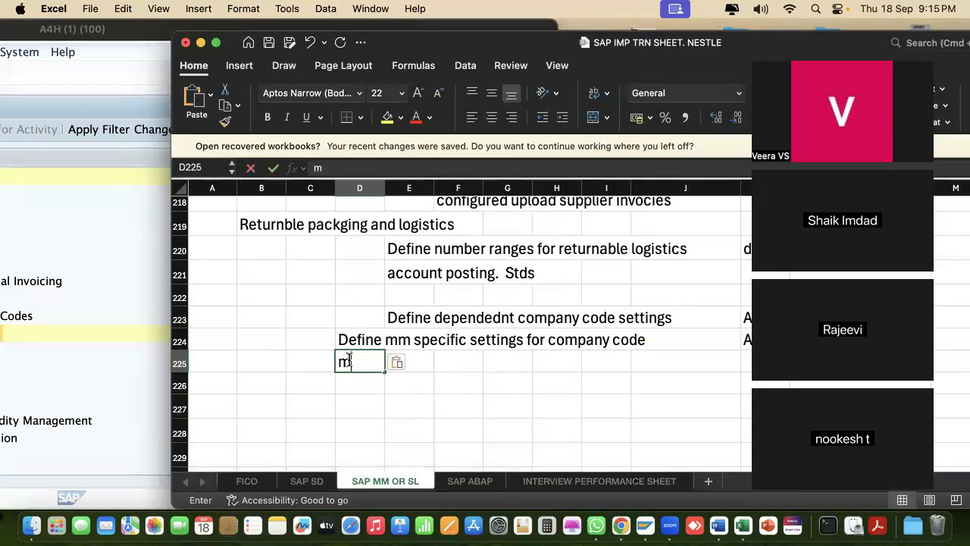
{"action": "type", "text": "aintain no ran"}
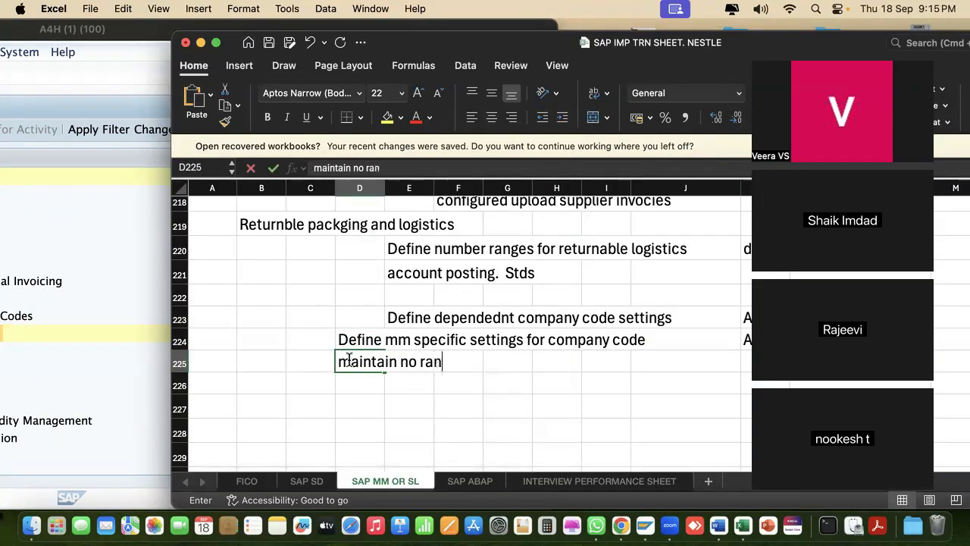
{"action": "type", "text": "ges for account doc"}
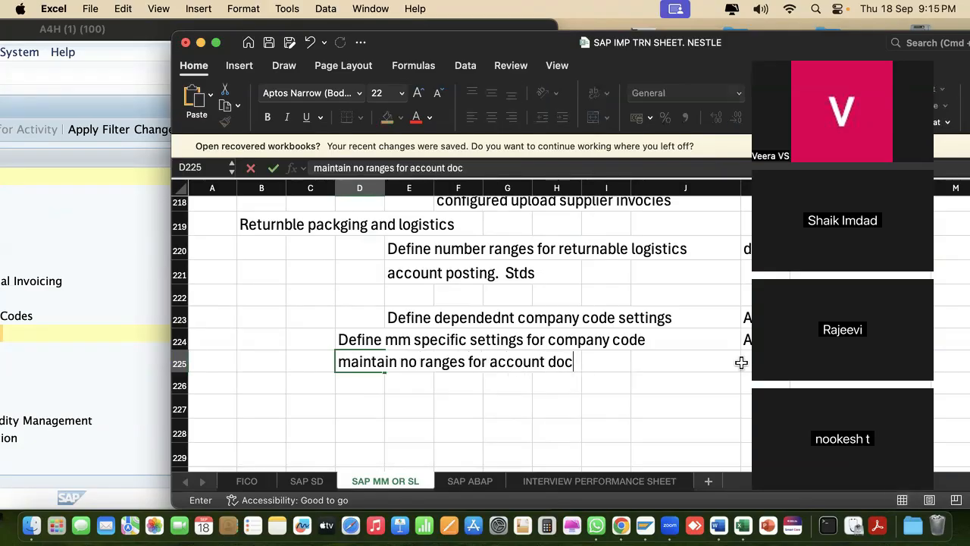
{"action": "double_click", "coordinate": [724, 361]}
{"action": "type", "text": "no trn"}
- Switch back to SAP and open the Opening Entry for Accrual Posting procedure (PEA) under Configure Automatic Postings
{"action": "left_click", "coordinate": [58, 180]}
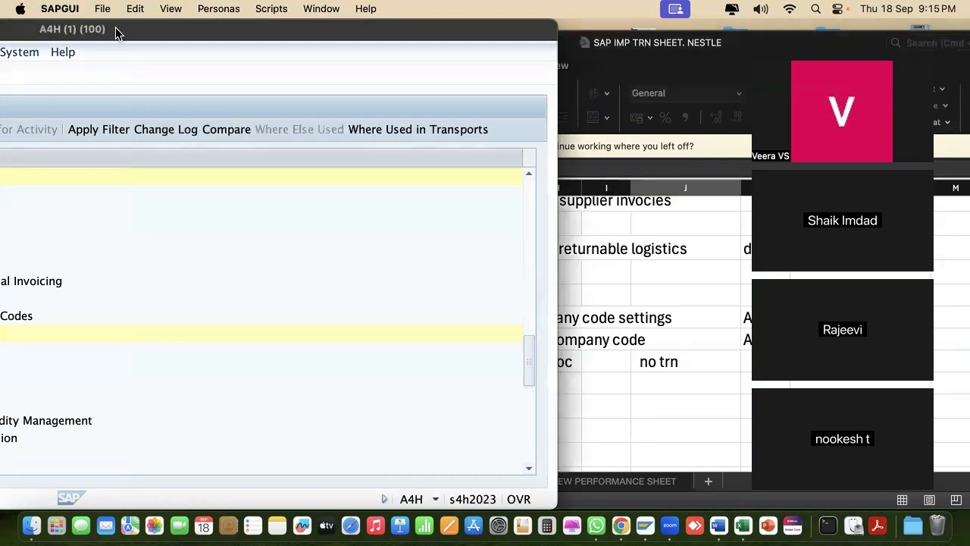
{"action": "double_click", "coordinate": [116, 32]}
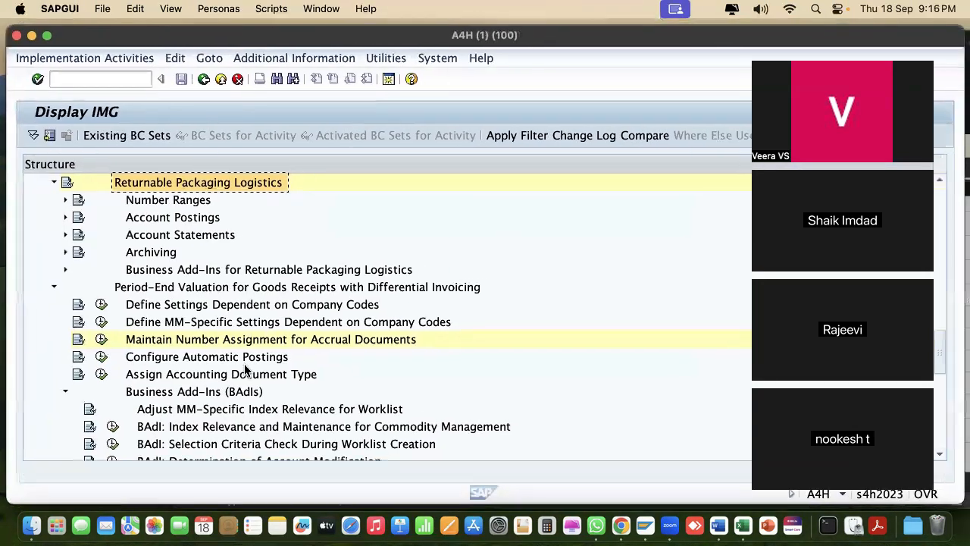
{"action": "left_click", "coordinate": [101, 356]}
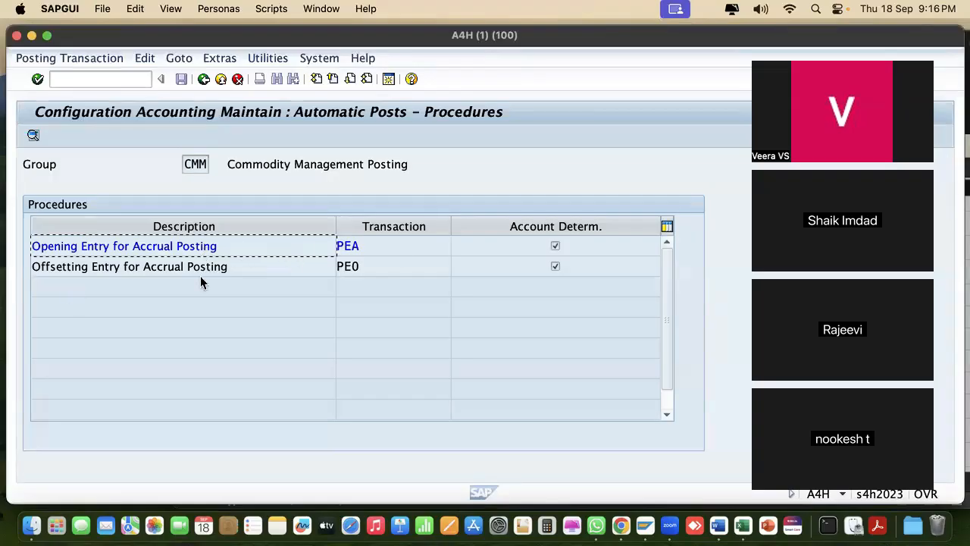
{"action": "double_click", "coordinate": [283, 267]}
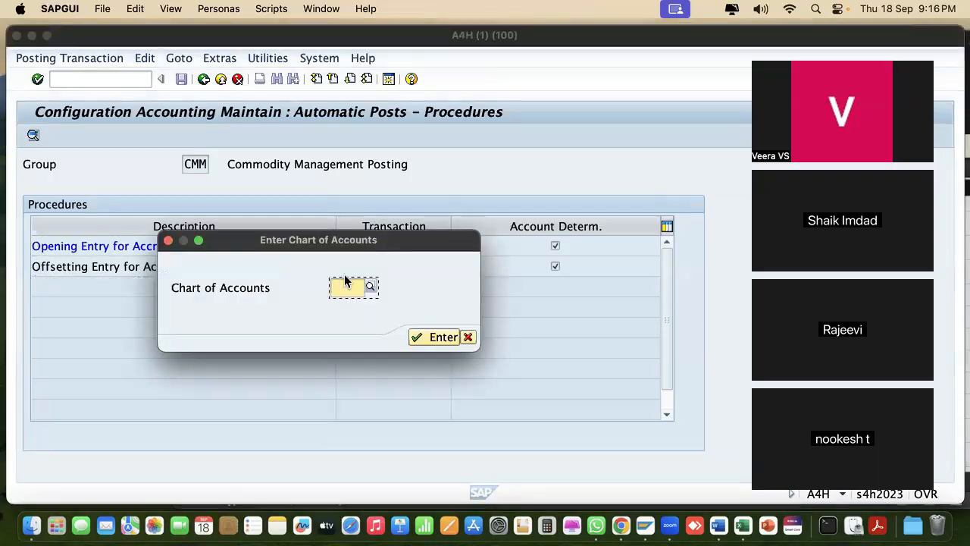
{"action": "left_click", "coordinate": [168, 241]}
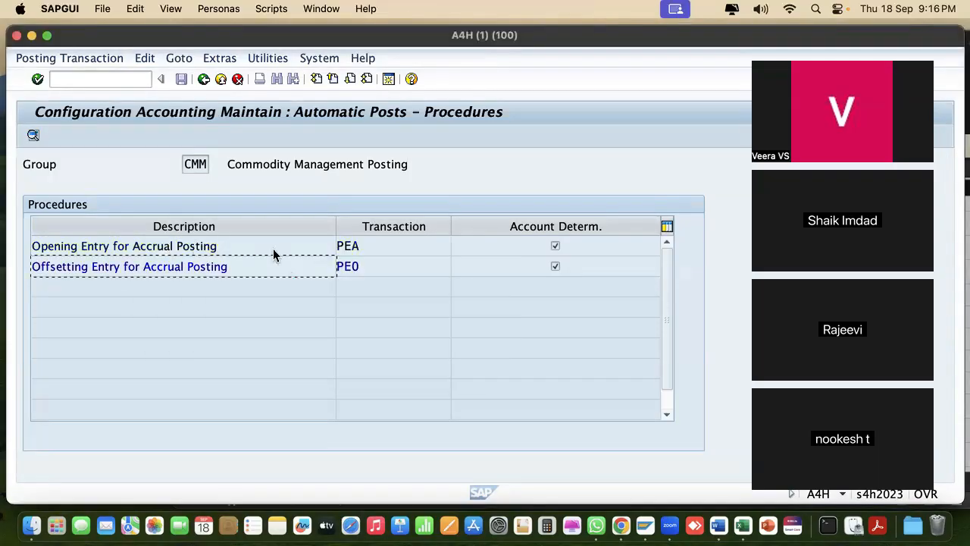
{"action": "double_click", "coordinate": [320, 243]}
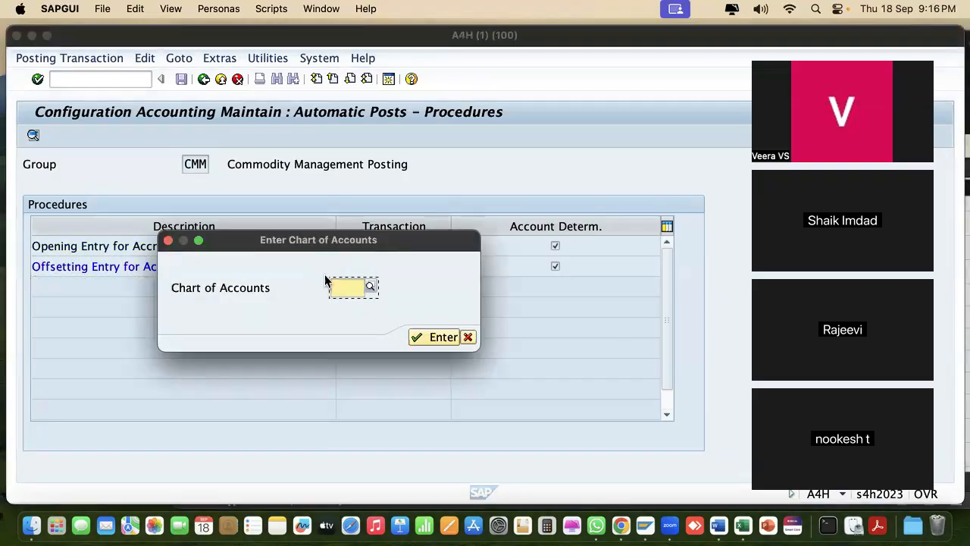
- Choose chart of accounts NCA for the PEA procedure and bring up its account assignment
{"action": "left_click", "coordinate": [371, 286]}
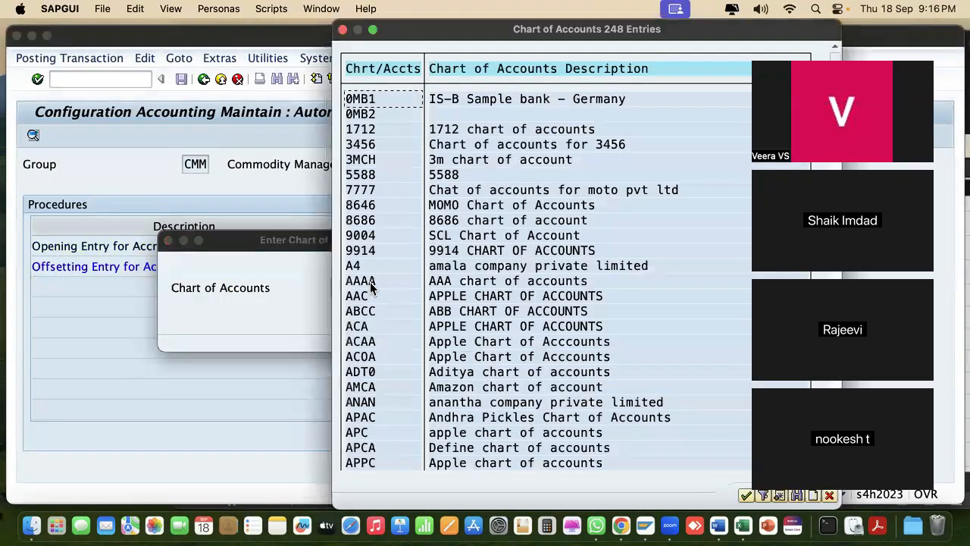
{"action": "scroll", "coordinate": [530, 324], "scroll_direction": "down", "scroll_amount": 12}
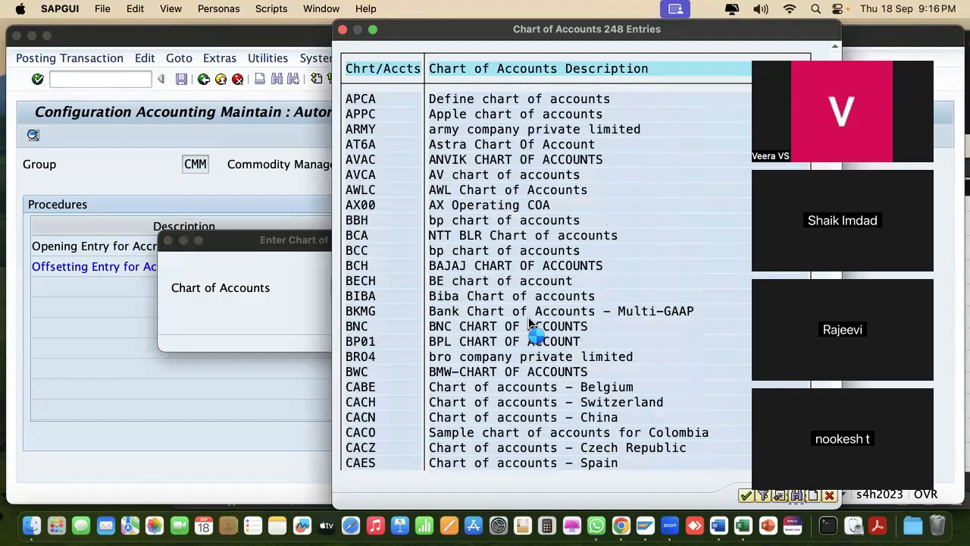
{"action": "scroll", "coordinate": [531, 324], "scroll_direction": "down", "scroll_amount": 20}
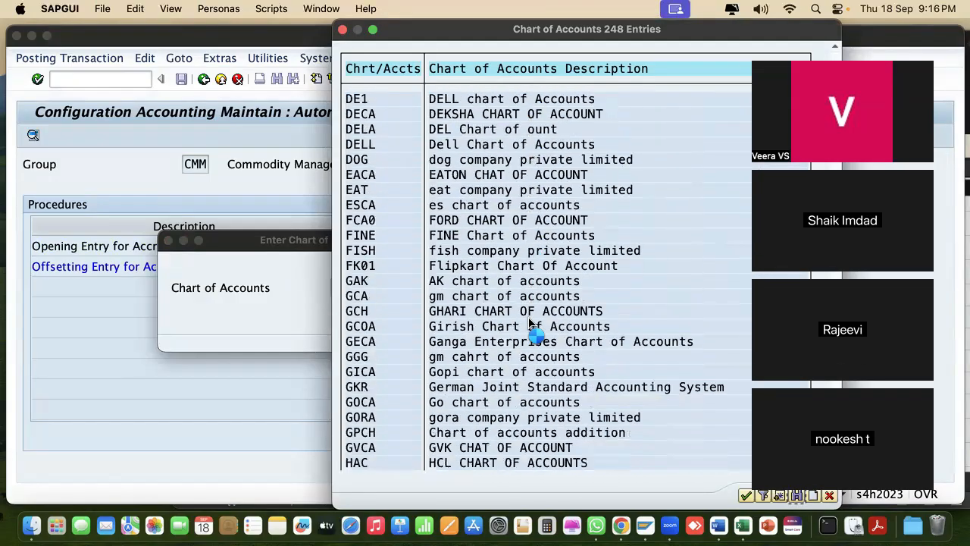
{"action": "scroll", "coordinate": [531, 325], "scroll_direction": "down", "scroll_amount": 13}
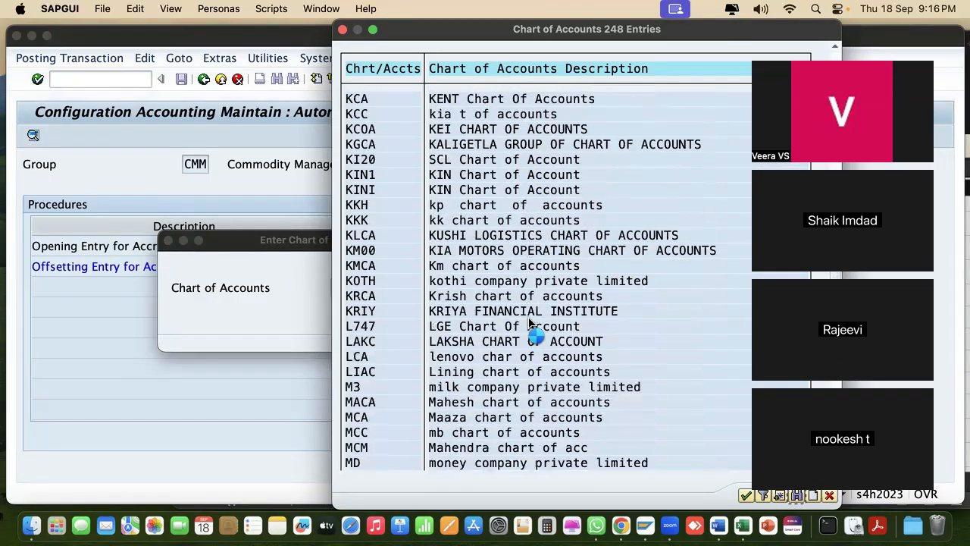
{"action": "scroll", "coordinate": [530, 324], "scroll_direction": "down", "scroll_amount": 4}
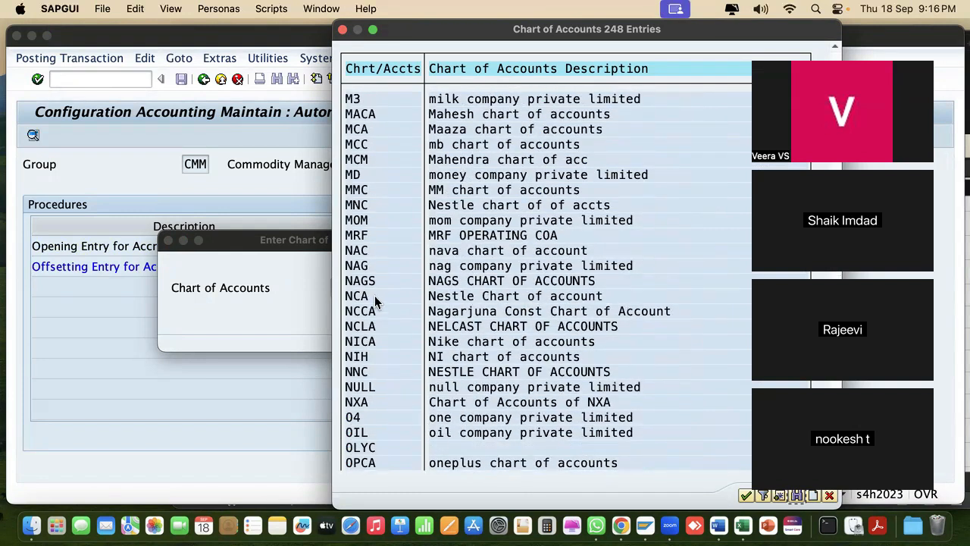
{"action": "double_click", "coordinate": [453, 298]}
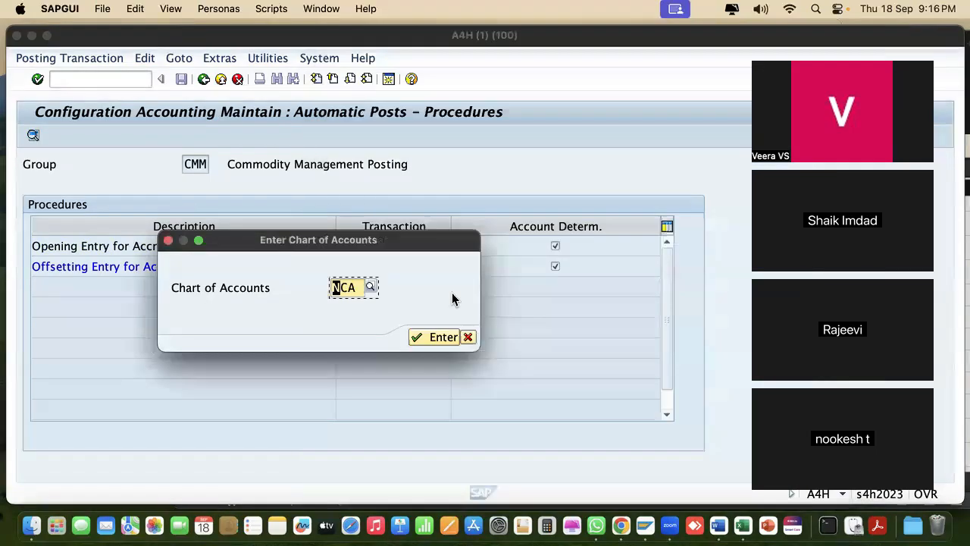
{"action": "left_click", "coordinate": [418, 338]}
{"action": "left_click", "coordinate": [146, 137]}
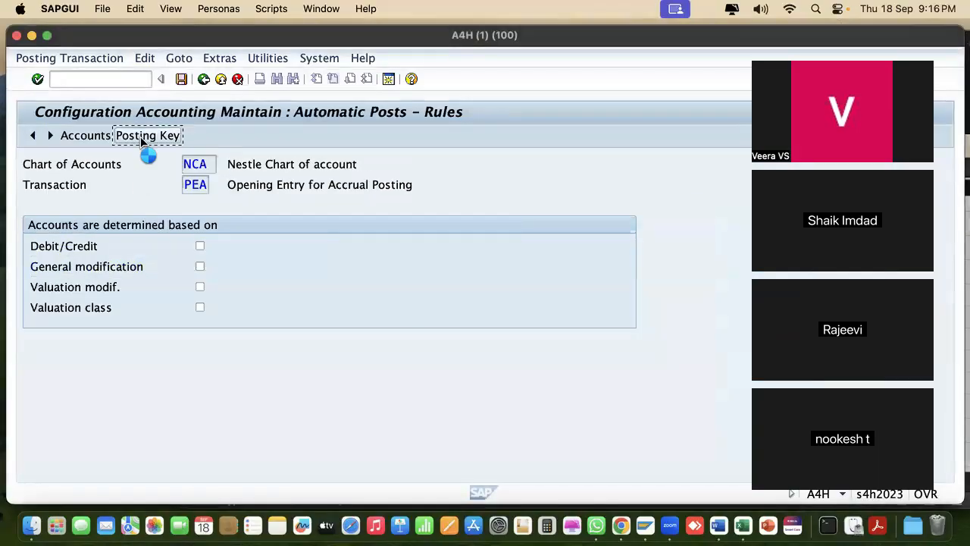
{"action": "left_click", "coordinate": [288, 249]}
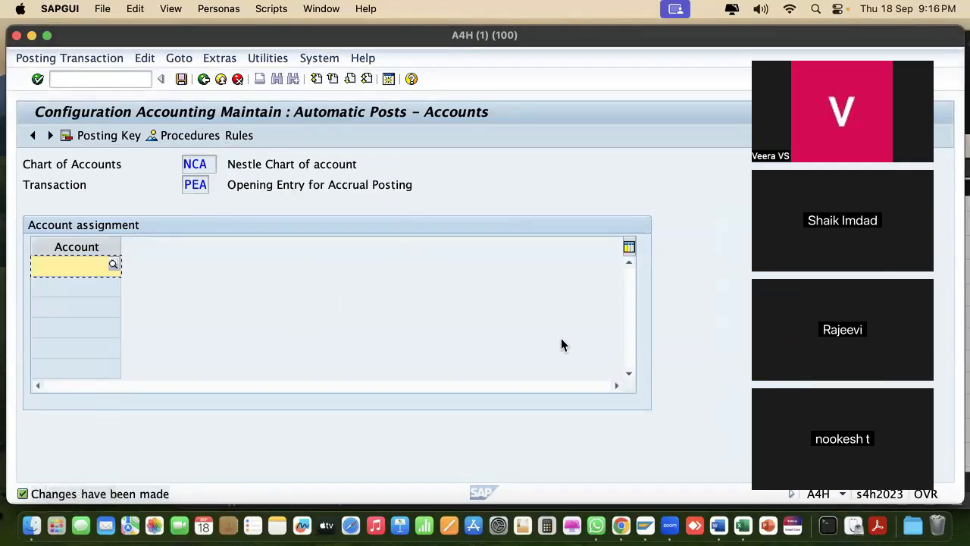
- Start transaction FS00 in a new SAP session and set the company code to NE1
{"action": "left_click", "coordinate": [388, 79]}
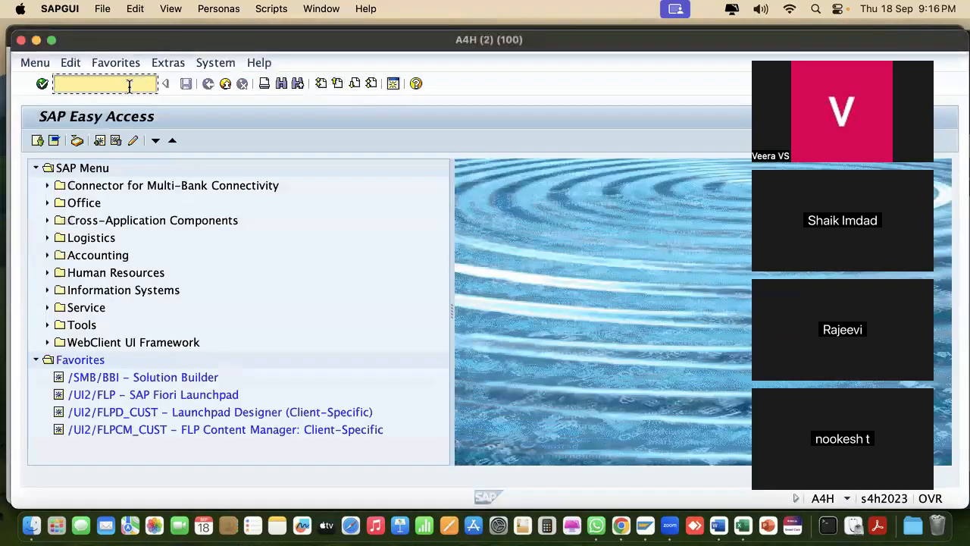
{"action": "type", "text": "fs00"}
{"action": "key", "text": "Return"}
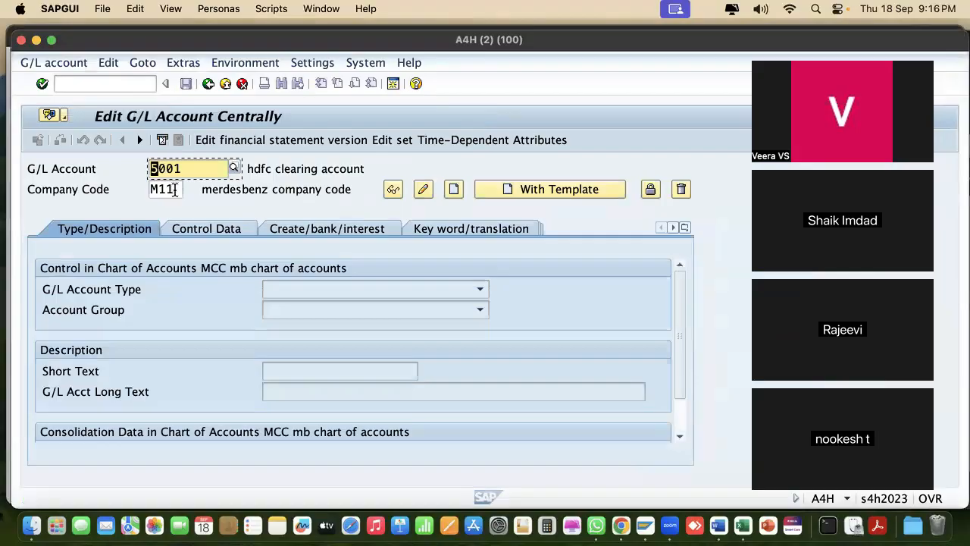
{"action": "key", "text": "Tab"}
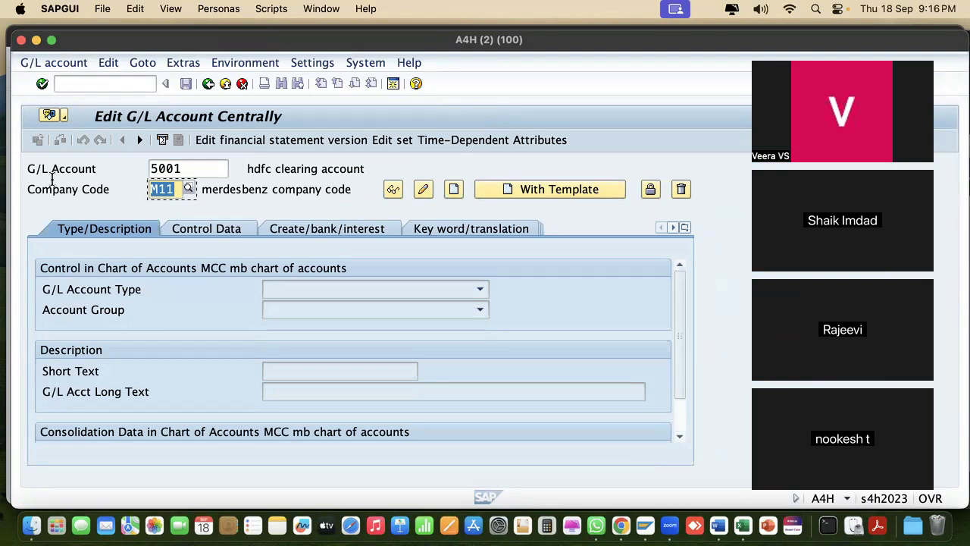
{"action": "type", "text": "ne1"}
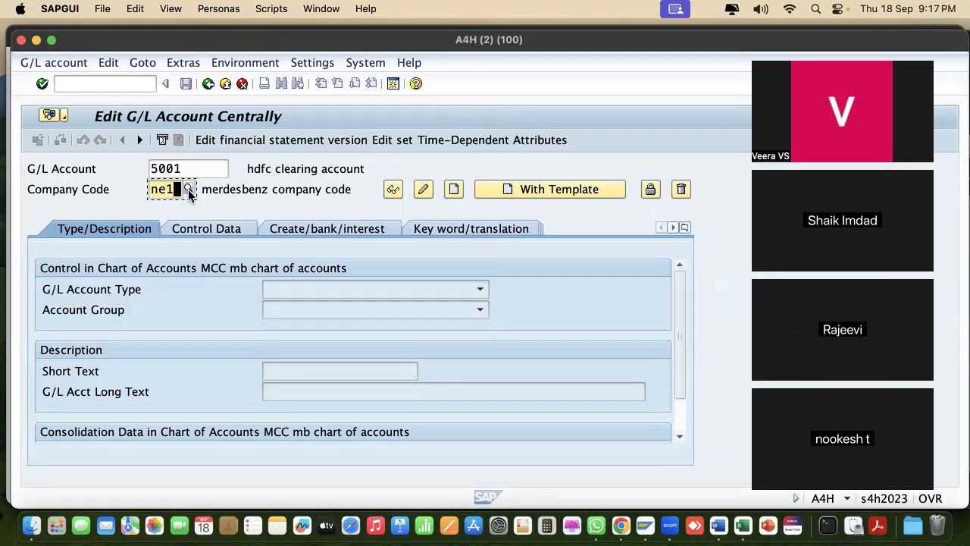
- Look through the list of existing G/L account numbers and close it without selecting one
{"action": "left_click", "coordinate": [196, 167]}
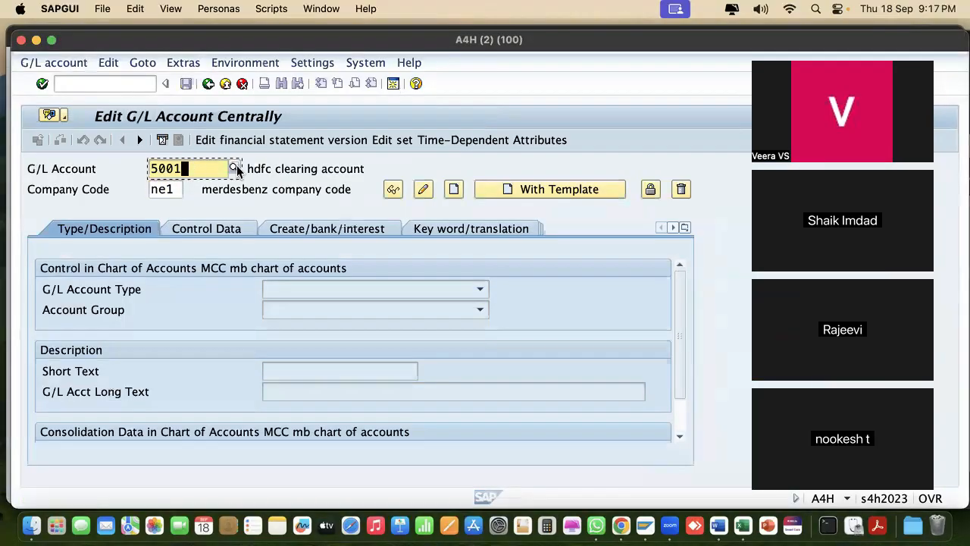
{"action": "left_click", "coordinate": [235, 168]}
{"action": "left_click", "coordinate": [605, 322]}
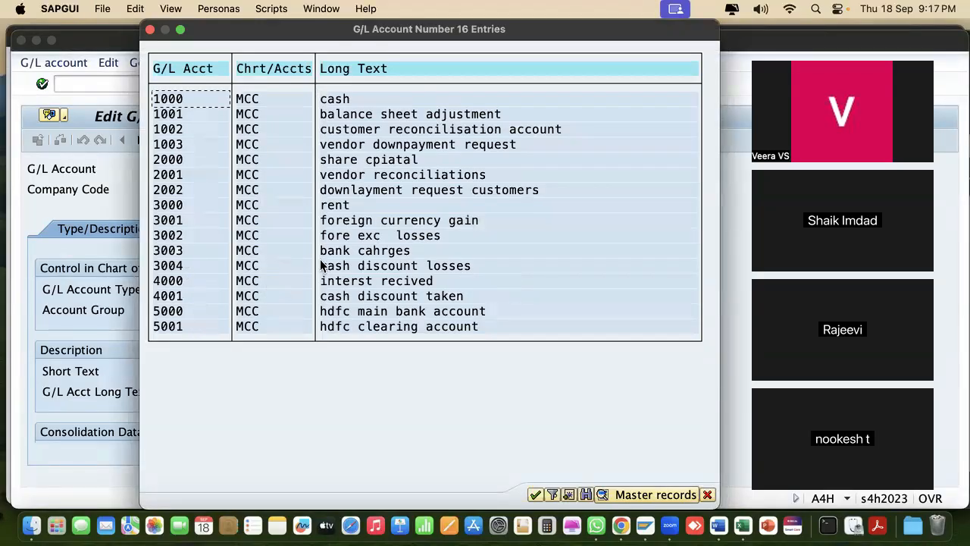
{"action": "left_click", "coordinate": [150, 29]}
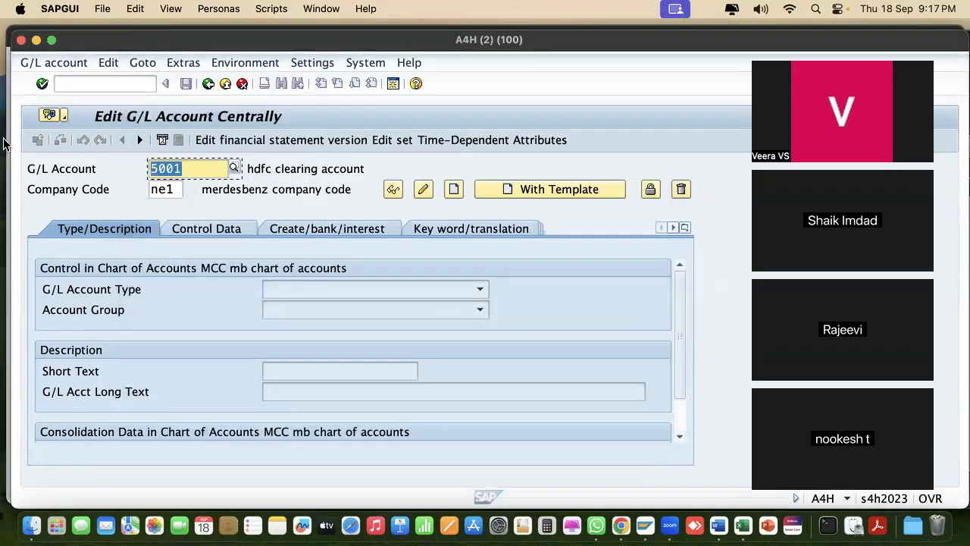
- Start creating G/L account 3005 in company code NE1 with type Nonoperating Expense or Income and account group EXPENSES
{"action": "type", "text": "3005"}
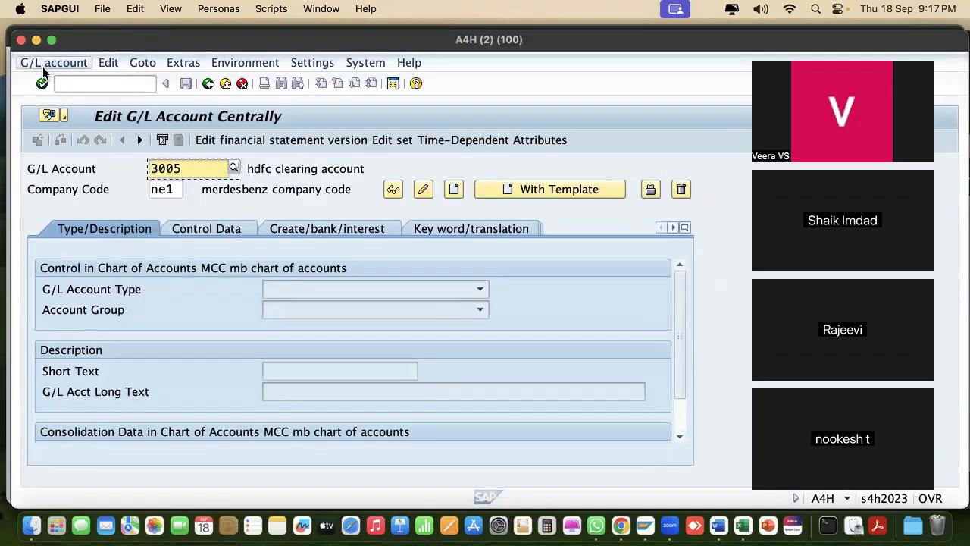
{"action": "left_click", "coordinate": [48, 62]}
{"action": "left_click", "coordinate": [46, 99]}
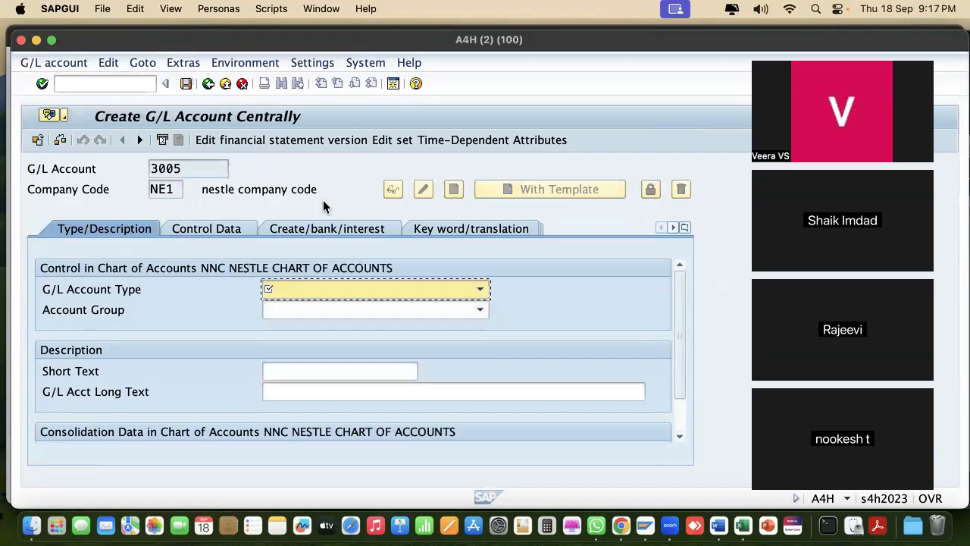
{"action": "left_click", "coordinate": [319, 295]}
{"action": "left_click", "coordinate": [316, 324]}
{"action": "left_click", "coordinate": [320, 309]}
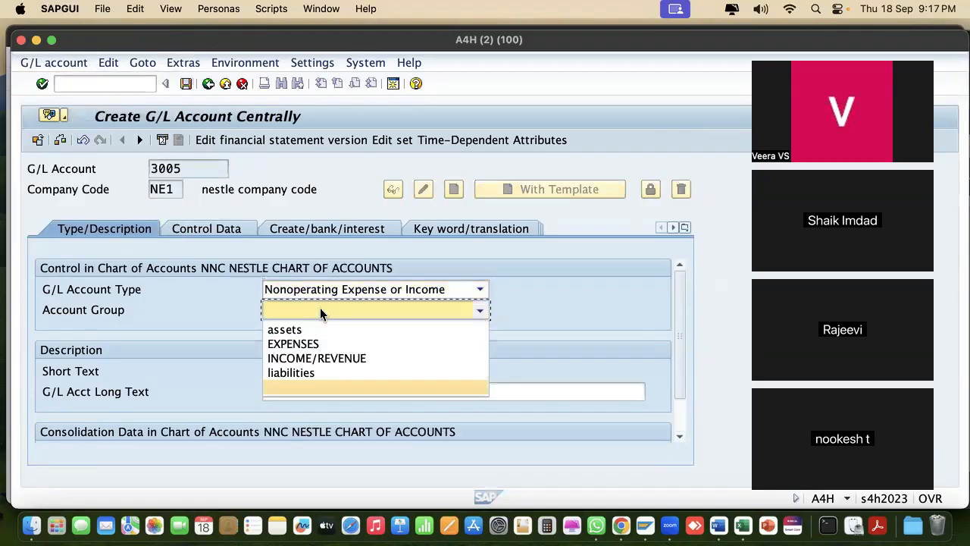
{"action": "left_click", "coordinate": [310, 345]}
- Enter the short text "maintain atutomatic" and the long text "maintain automatic postings" for account 3005
{"action": "left_click", "coordinate": [309, 370]}
{"action": "type", "text": "ma"}
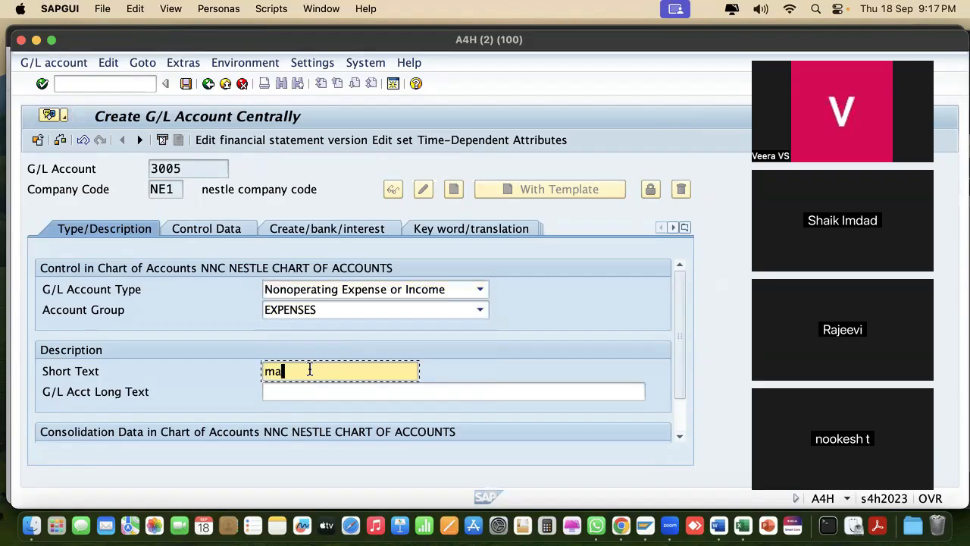
{"action": "type", "text": "intain atut"}
{"action": "key", "text": "BackSpace"}
{"action": "key", "text": "BackSpace"}
{"action": "key", "text": "BackSpace"}
{"action": "type", "text": "utomat"}
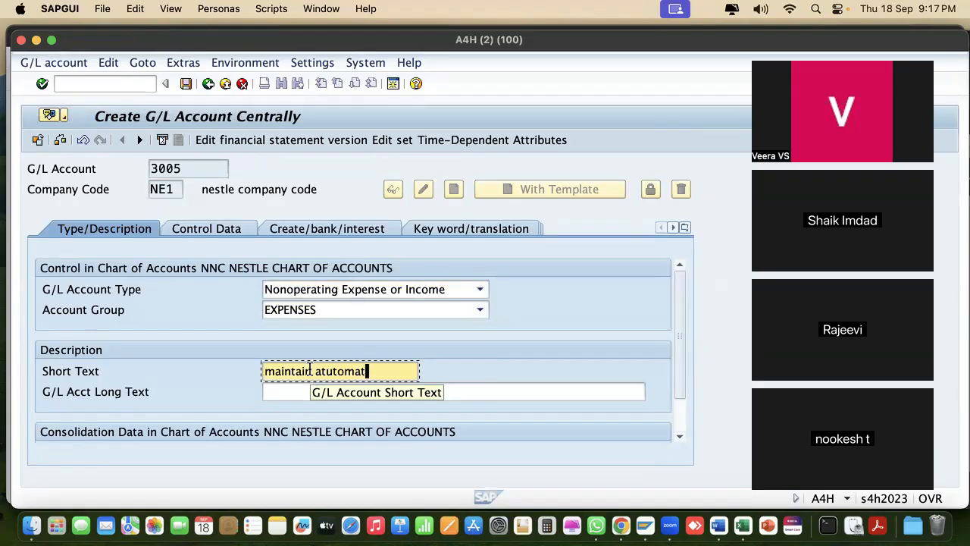
{"action": "type", "text": "ic"}
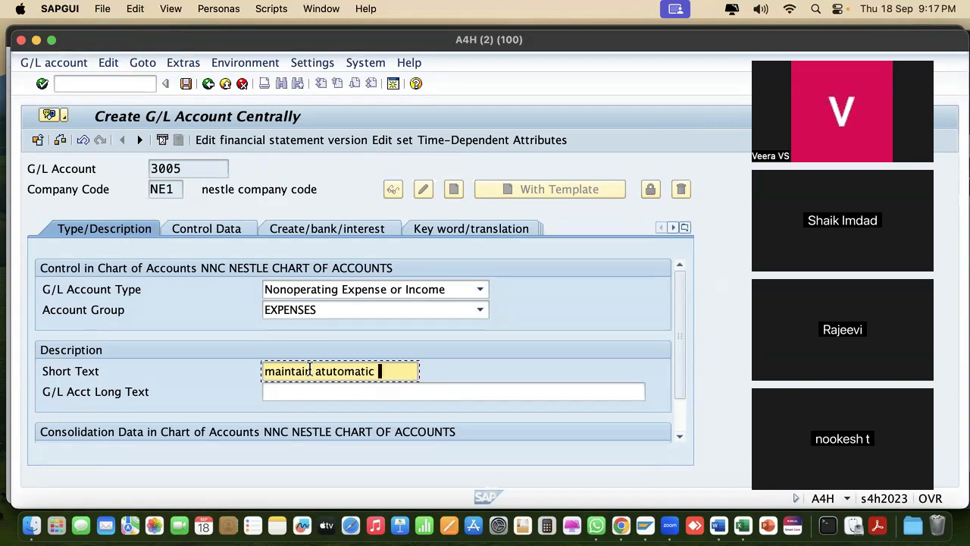
{"action": "left_click", "coordinate": [312, 392]}
{"action": "type", "text": "m"}
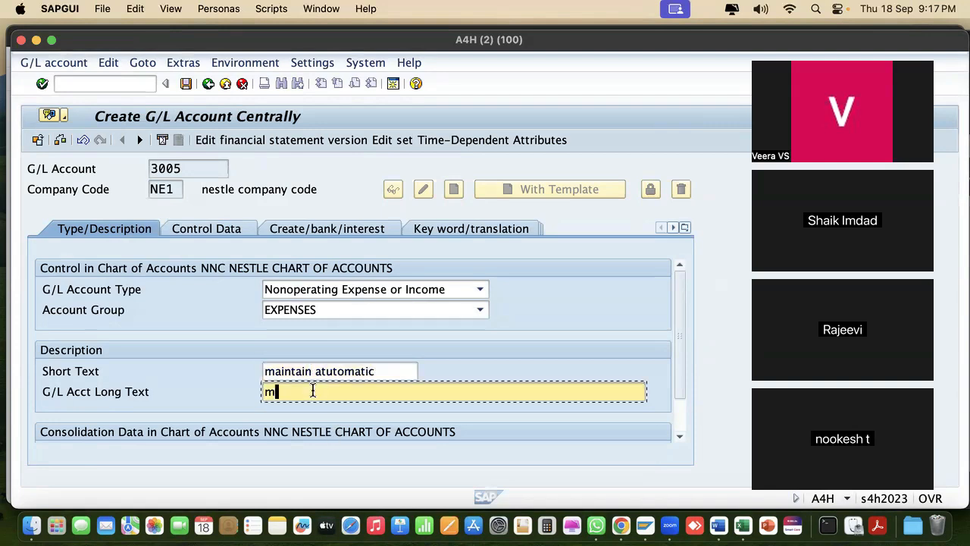
{"action": "type", "text": "aintain automat"}
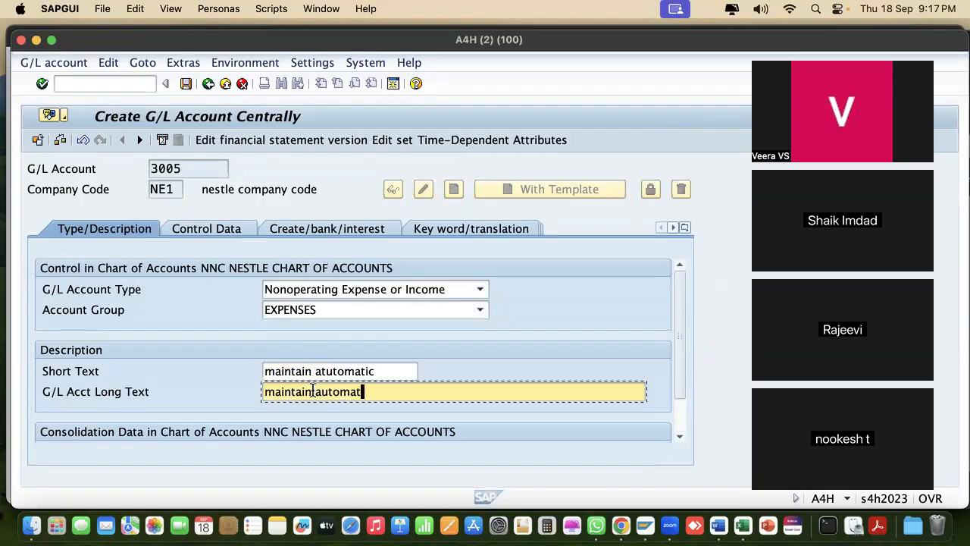
{"action": "type", "text": "ic postings"}
- Restrict account 3005 to balances in local currency only, assign field status group G001, and save the account
{"action": "left_click", "coordinate": [229, 234]}
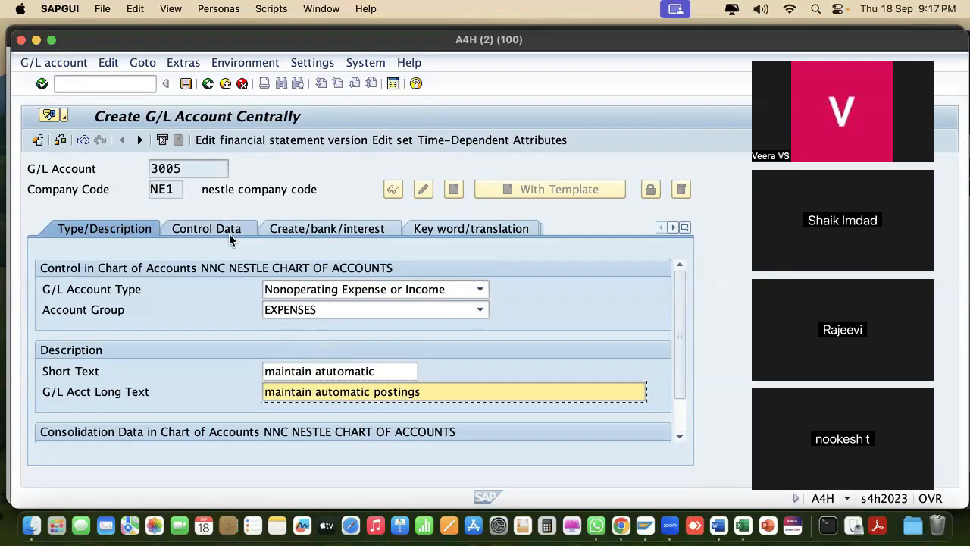
{"action": "left_click", "coordinate": [273, 310]}
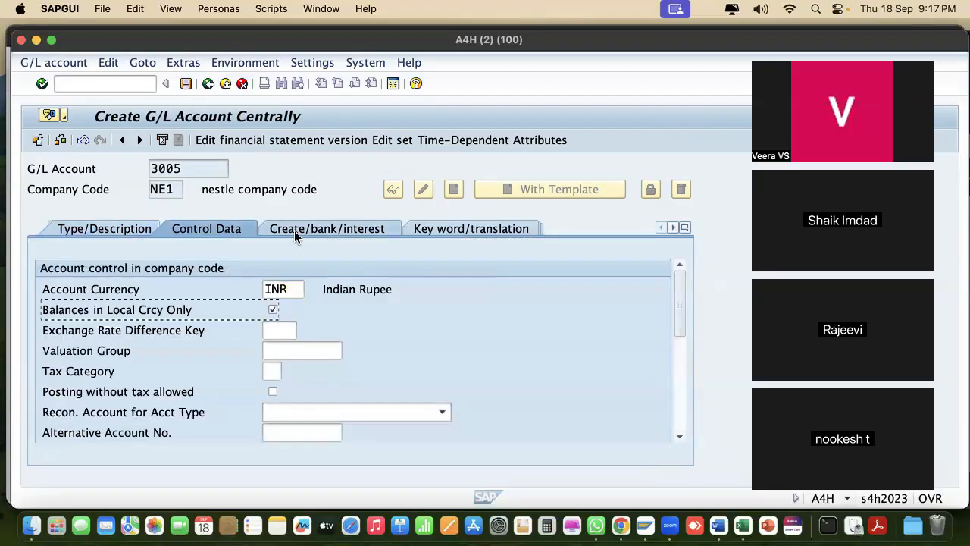
{"action": "left_click", "coordinate": [295, 231]}
{"action": "left_click", "coordinate": [303, 289]}
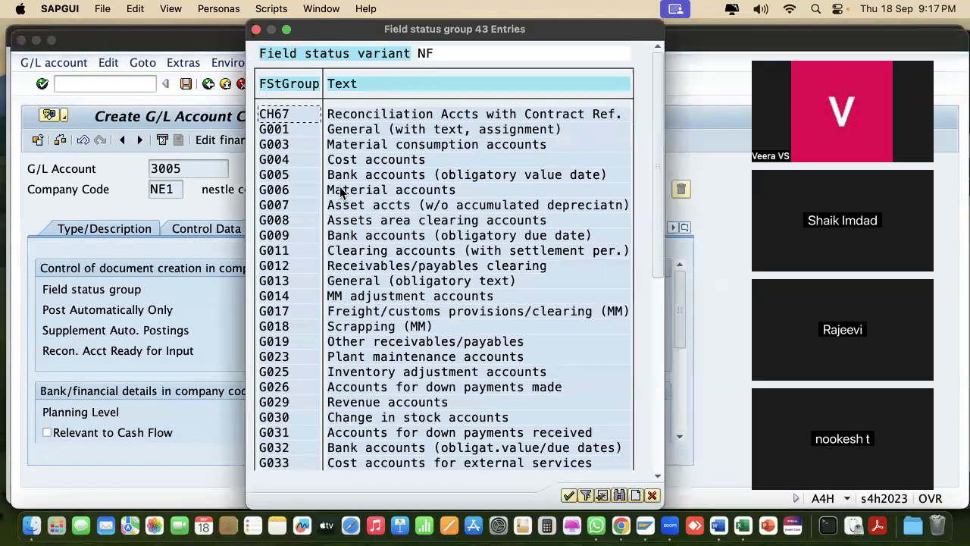
{"action": "double_click", "coordinate": [347, 135]}
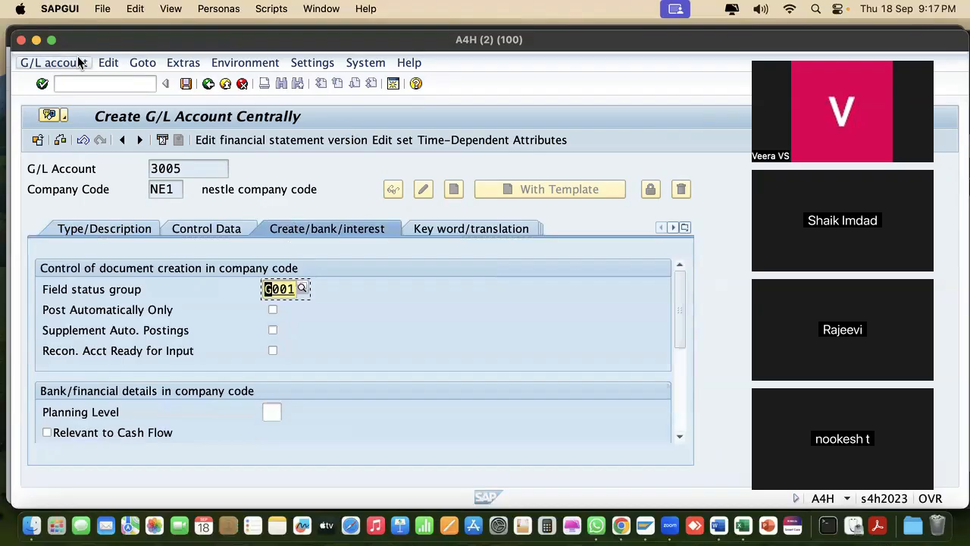
{"action": "left_click", "coordinate": [185, 83]}
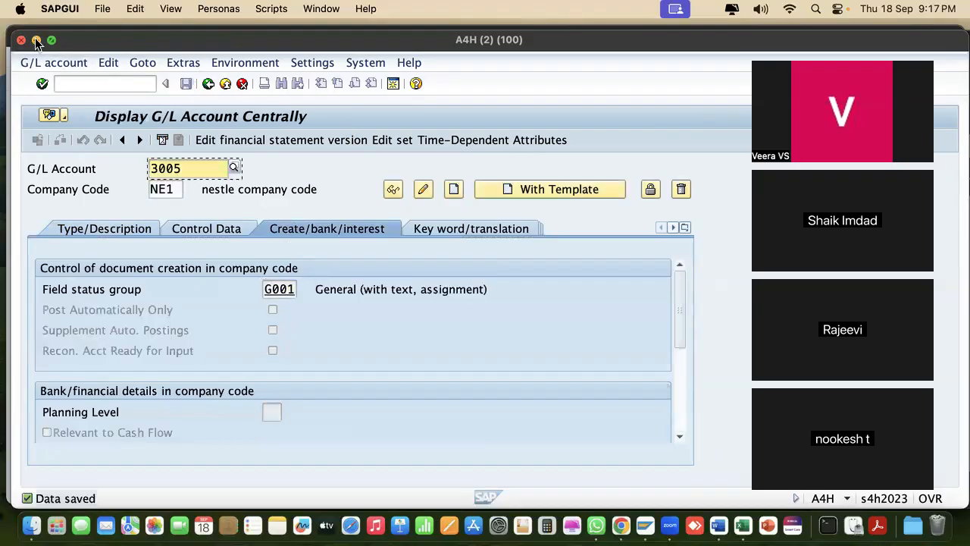
- Go back to the first SAP session and leave the PEA posting configuration for the IMG structure
{"action": "left_click_drag", "start_coordinate": [74, 43], "coordinate": [485, 21]}
{"action": "left_click", "coordinate": [98, 140]}
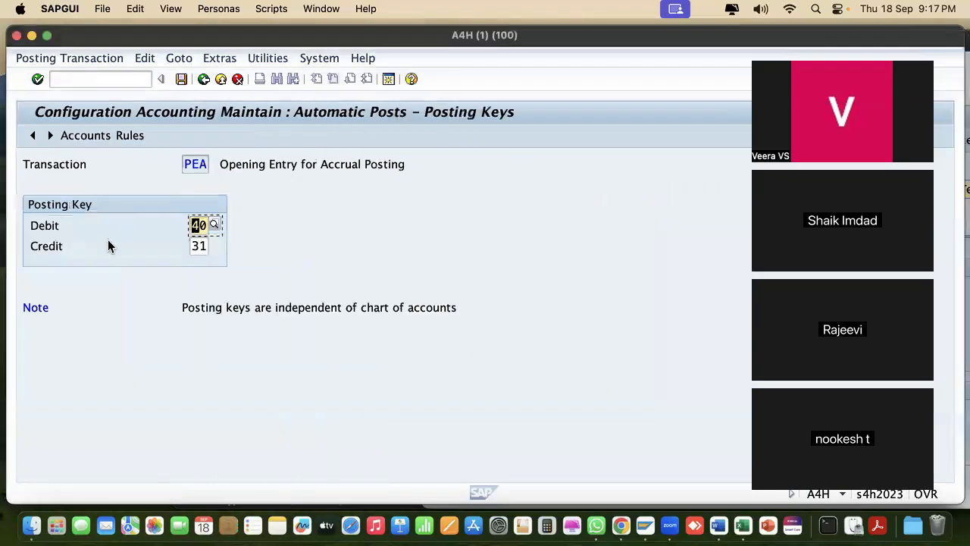
{"action": "left_click", "coordinate": [204, 83]}
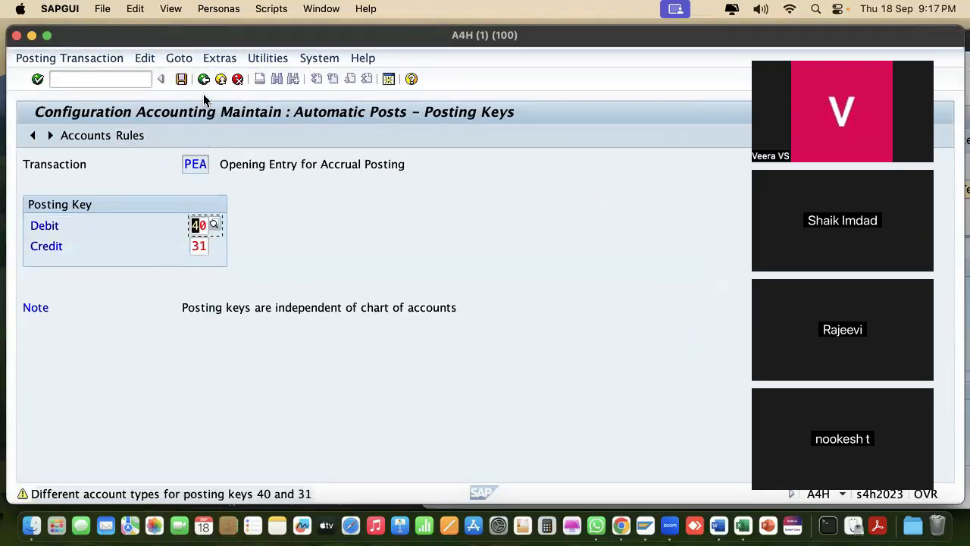
{"action": "left_click", "coordinate": [238, 79]}
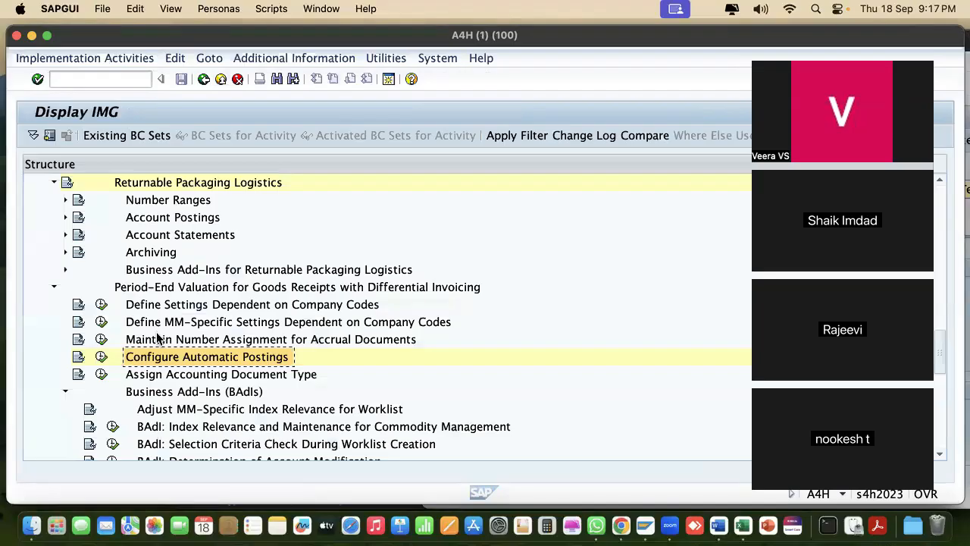
- Reopen the PEA procedure under Configure Automatic Postings for chart of accounts NNC and bring up its account assignment
{"action": "left_click", "coordinate": [102, 356]}
{"action": "double_click", "coordinate": [265, 246]}
{"action": "left_click", "coordinate": [415, 339]}
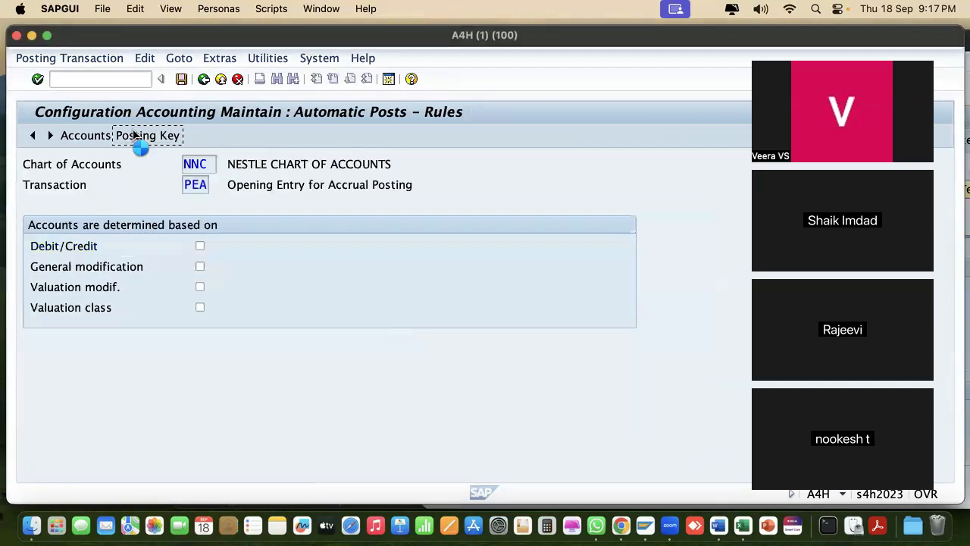
{"action": "left_click", "coordinate": [136, 137]}
{"action": "left_click", "coordinate": [315, 245]}
- Assign G/L account 3005 from the NNC account list to the PEA procedure and save the assignment
{"action": "left_click", "coordinate": [113, 266]}
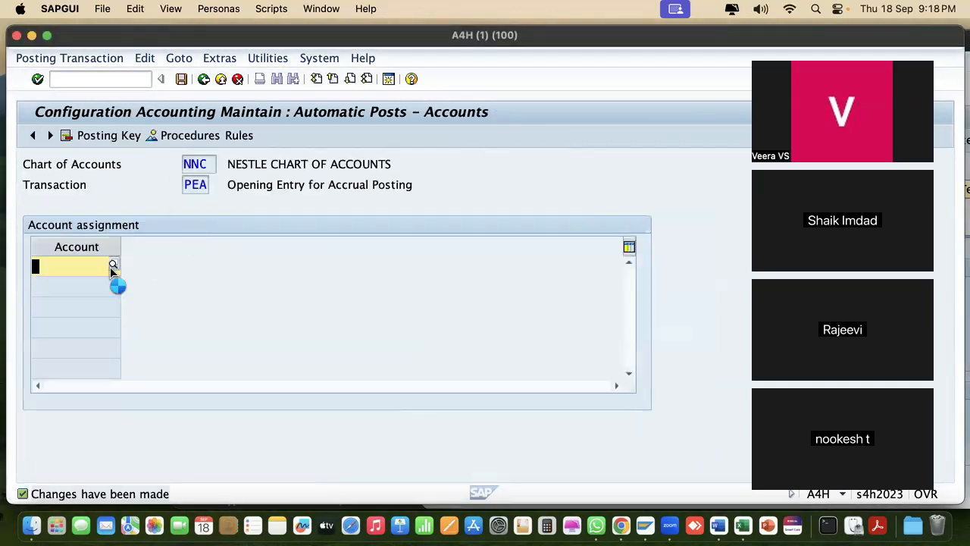
{"action": "left_click", "coordinate": [493, 356]}
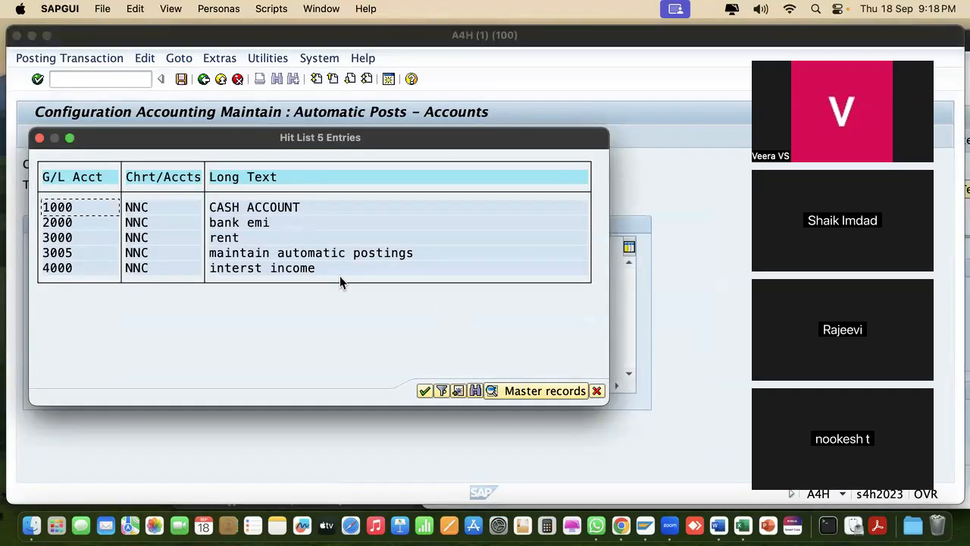
{"action": "double_click", "coordinate": [295, 254]}
{"action": "left_click", "coordinate": [181, 79]}
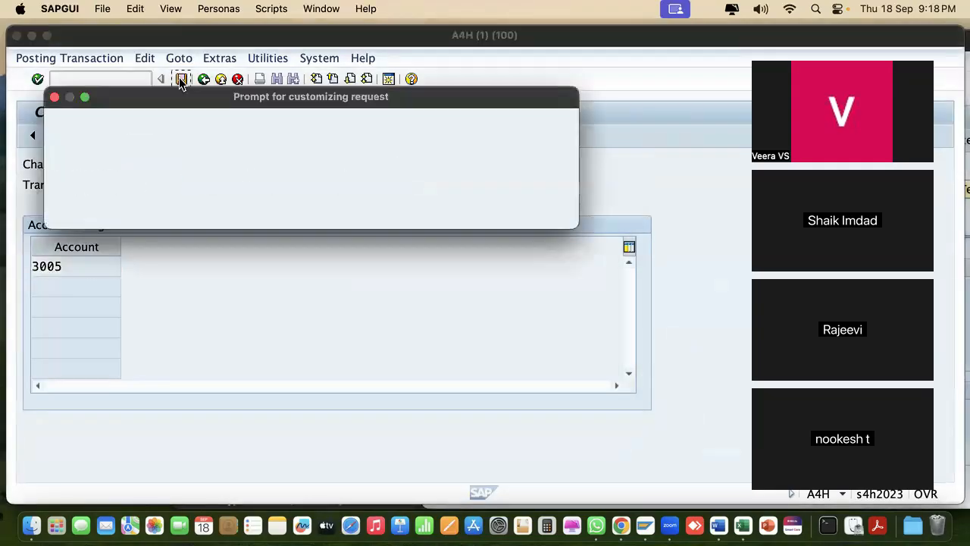
- Create a customizing request with the short description "Maintain automatic postings" and save it
{"action": "left_click", "coordinate": [462, 214]}
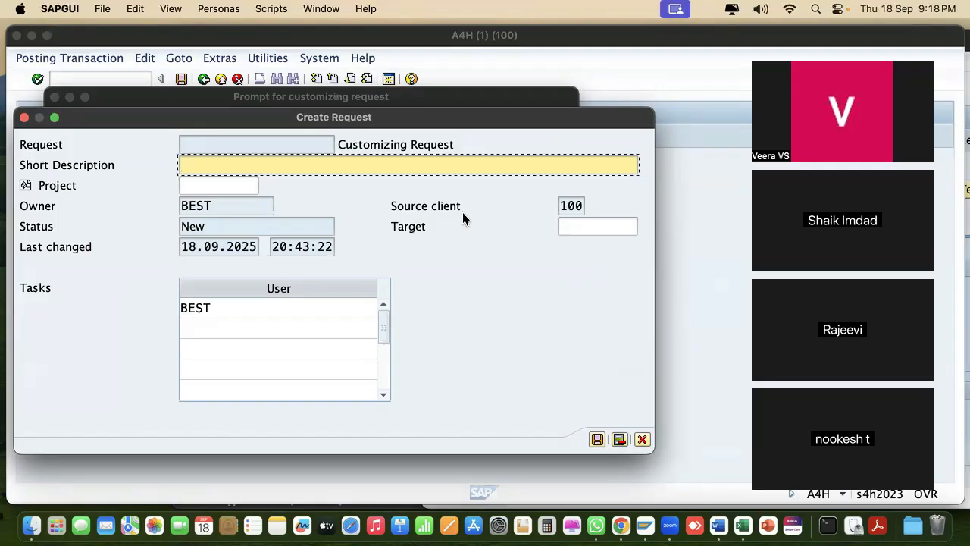
{"action": "type", "text": "Maintain automatic postings"}
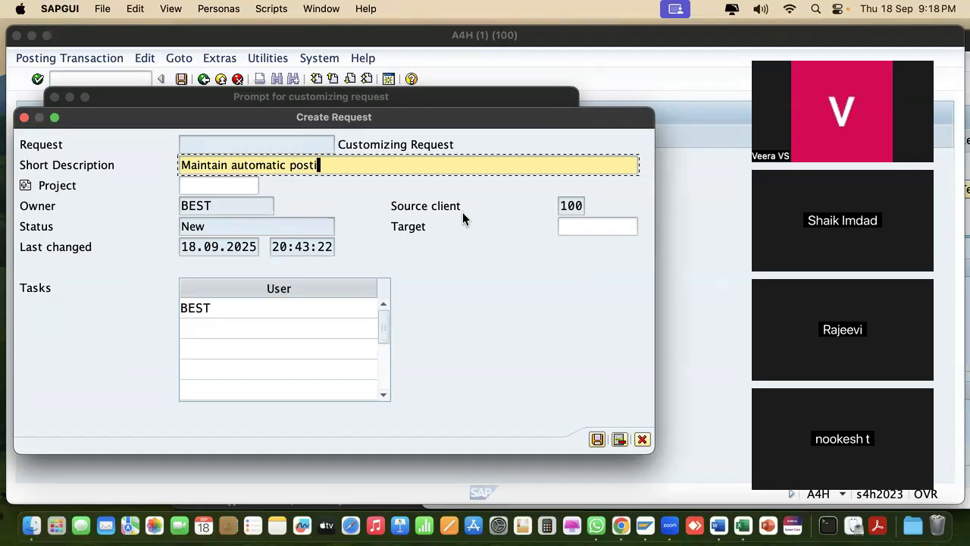
{"action": "left_click", "coordinate": [597, 440]}
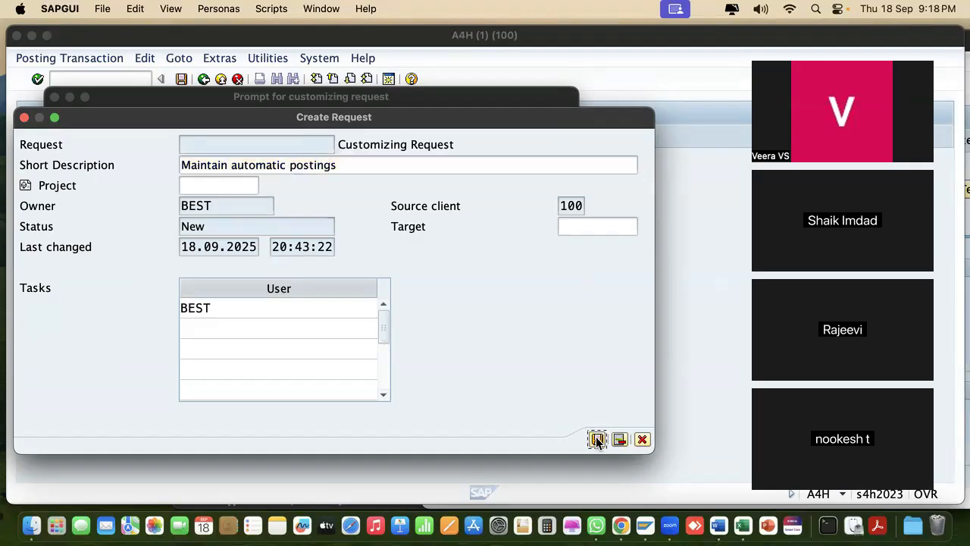
- Copy the customizing request number into row 226 of the SAP MM OR SL sheet in Excel
{"action": "left_click_drag", "start_coordinate": [316, 165], "coordinate": [3, 152]}
{"action": "key", "text": "super+c"}
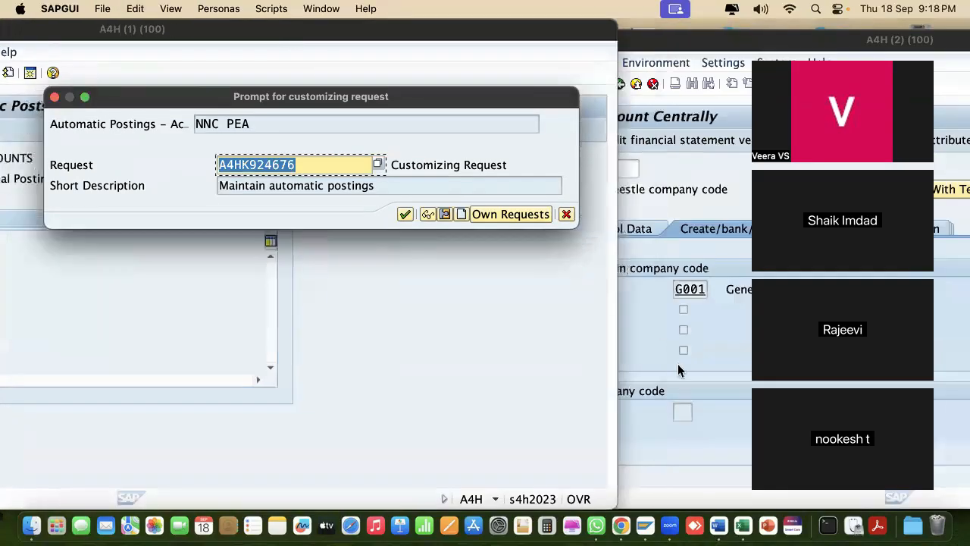
{"action": "left_click", "coordinate": [688, 371]}
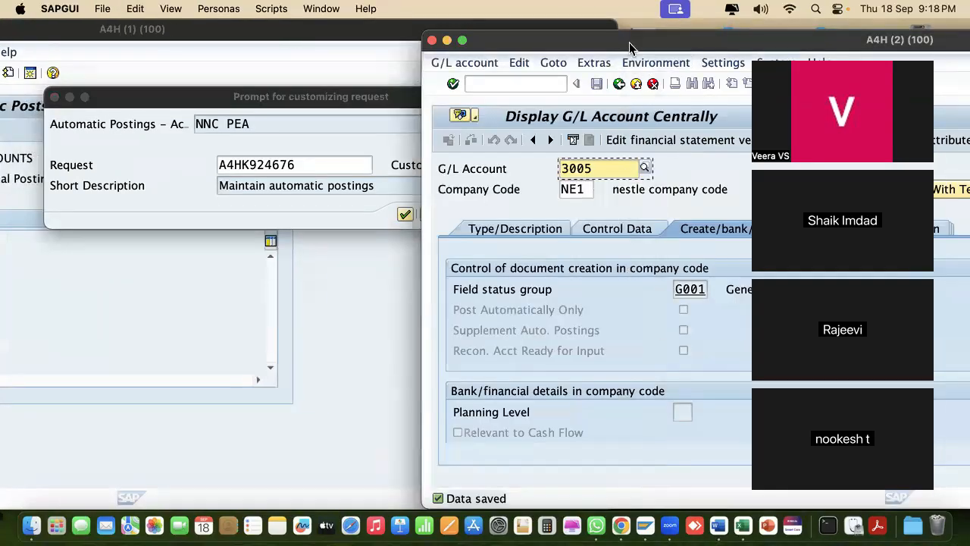
{"action": "left_click_drag", "start_coordinate": [629, 43], "coordinate": [732, 392]}
{"action": "left_click", "coordinate": [702, 306]}
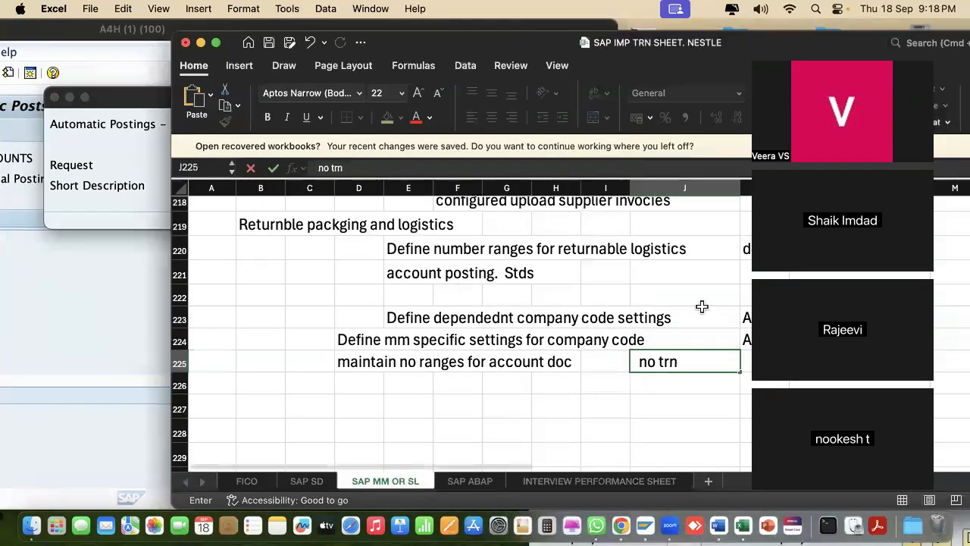
{"action": "left_click", "coordinate": [740, 388]}
- Copy the request description "Maintain automatic postings" from SAP into cell D226 of the Excel sheet
{"action": "left_click", "coordinate": [336, 383]}
{"action": "left_click", "coordinate": [148, 213]}
{"action": "left_click_drag", "start_coordinate": [377, 185], "coordinate": [292, 182]}
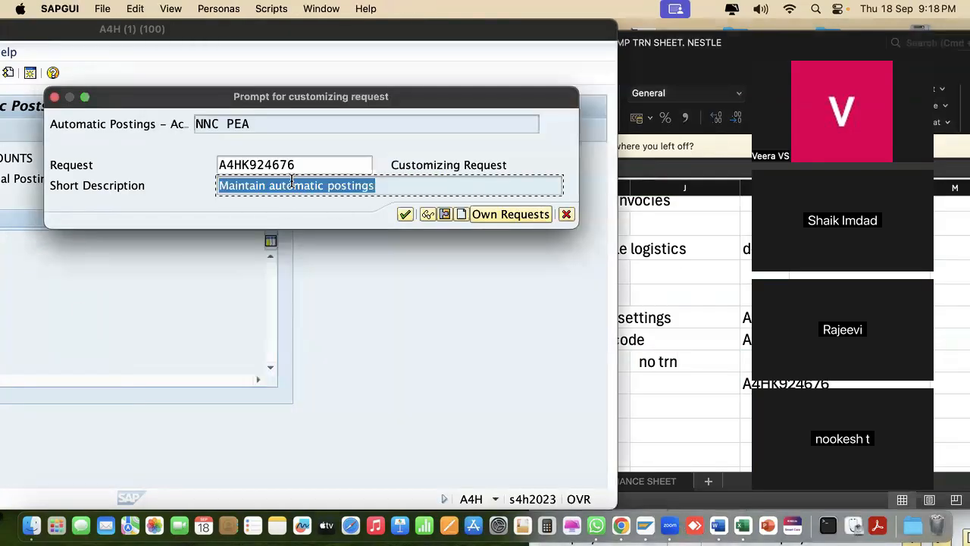
{"action": "left_click", "coordinate": [731, 391]}
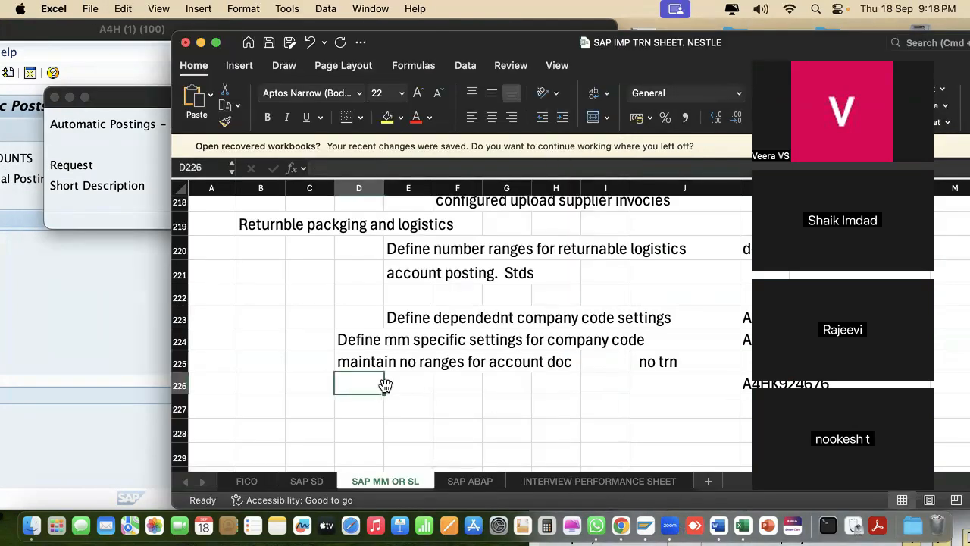
{"action": "key", "text": "super+v"}
- Confirm the customizing request in SAP for the PEA assignment and return to the list of posting procedures
{"action": "left_click", "coordinate": [134, 325]}
{"action": "left_click", "coordinate": [404, 213]}
{"action": "left_click_drag", "start_coordinate": [210, 35], "coordinate": [646, 31]}
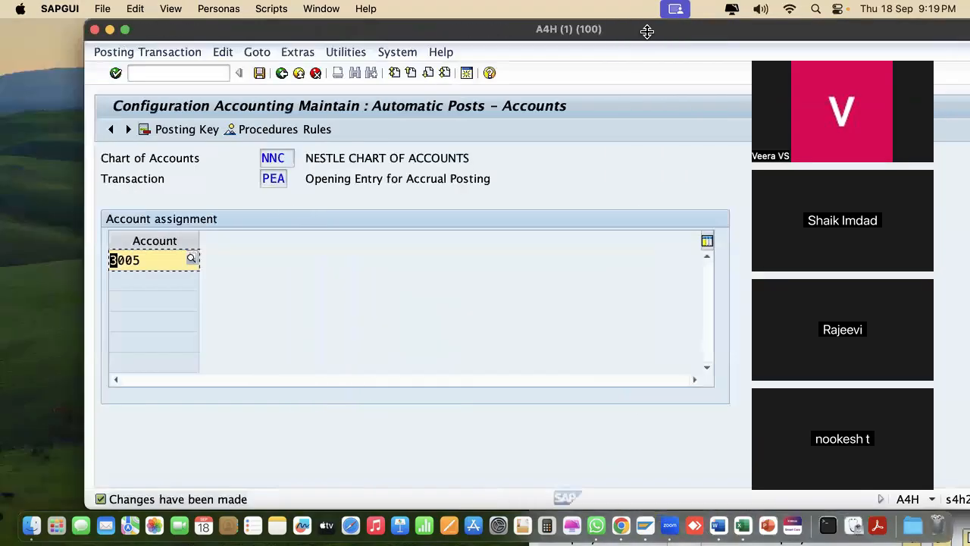
{"action": "left_click", "coordinate": [281, 73]}
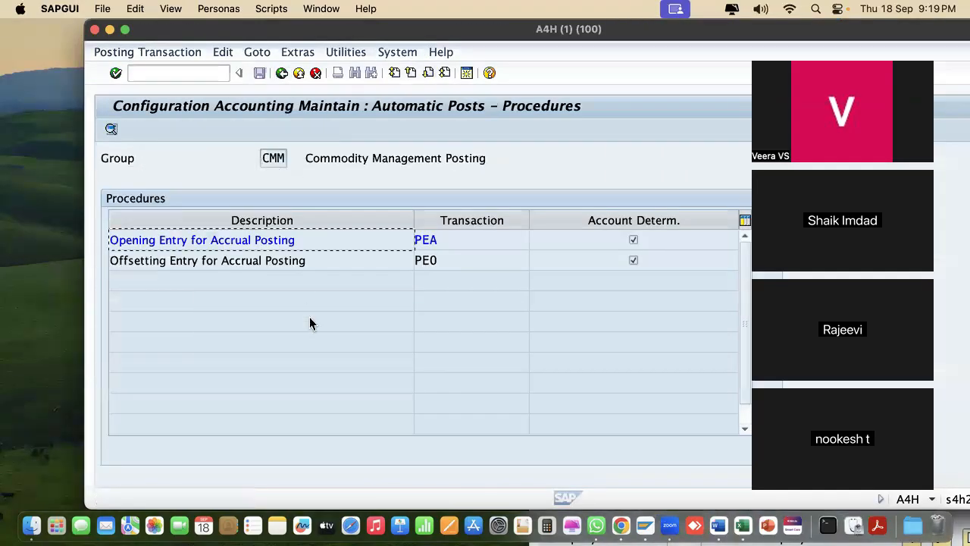
- Open the Offsetting Entry for Accrual Posting procedure (PEO) for NNC and bring up its account assignment
{"action": "double_click", "coordinate": [331, 261]}
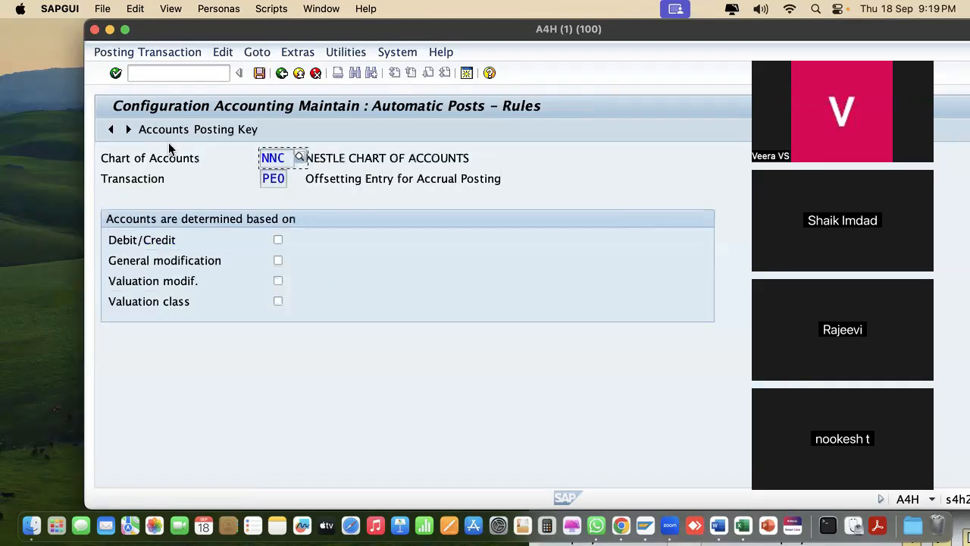
{"action": "left_click", "coordinate": [209, 133]}
{"action": "left_click", "coordinate": [390, 245]}
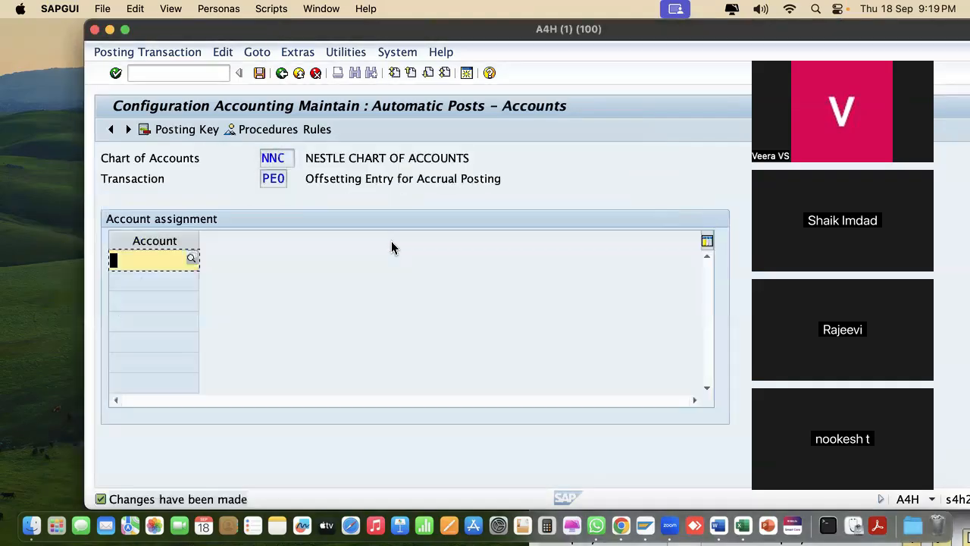
{"action": "mouse_move", "coordinate": [208, 27]}
{"action": "left_mouse_down"}
{"action": "mouse_move", "coordinate": [608, 27]}
{"action": "mouse_move", "coordinate": [205, 16]}
{"action": "left_mouse_up"}
{"action": "left_click_drag", "start_coordinate": [310, 28], "coordinate": [195, 4]}
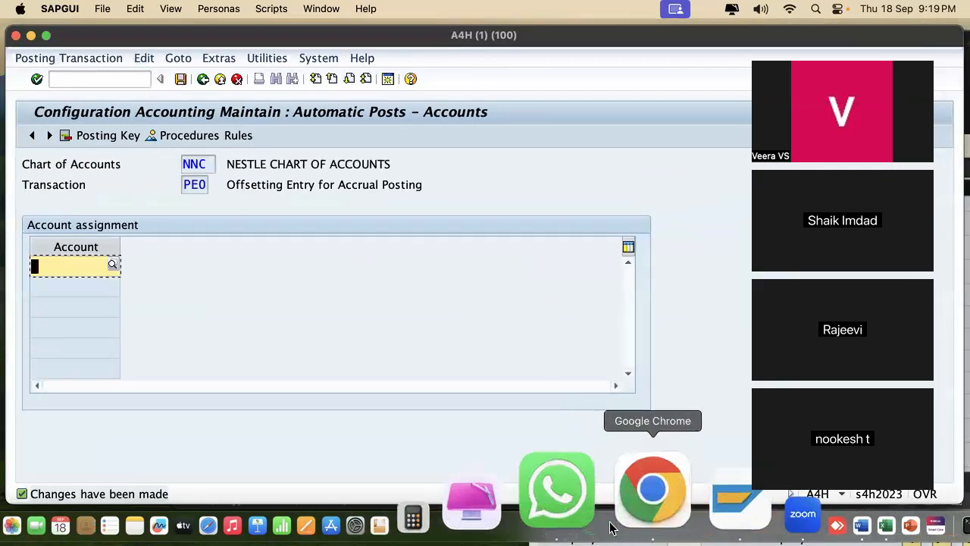
{"action": "left_click_drag", "start_coordinate": [575, 526], "coordinate": [349, 122]}
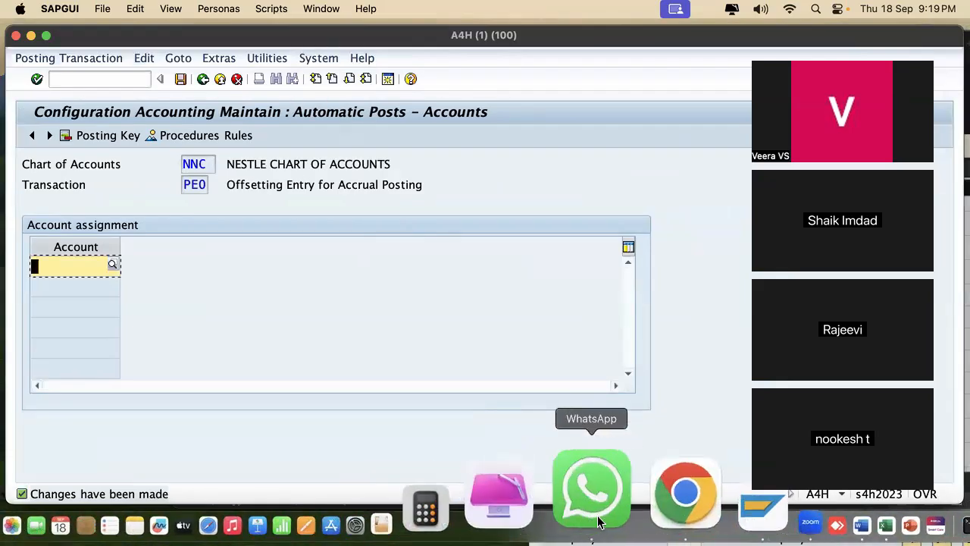
{"action": "left_click_drag", "start_coordinate": [626, 529], "coordinate": [599, 526]}
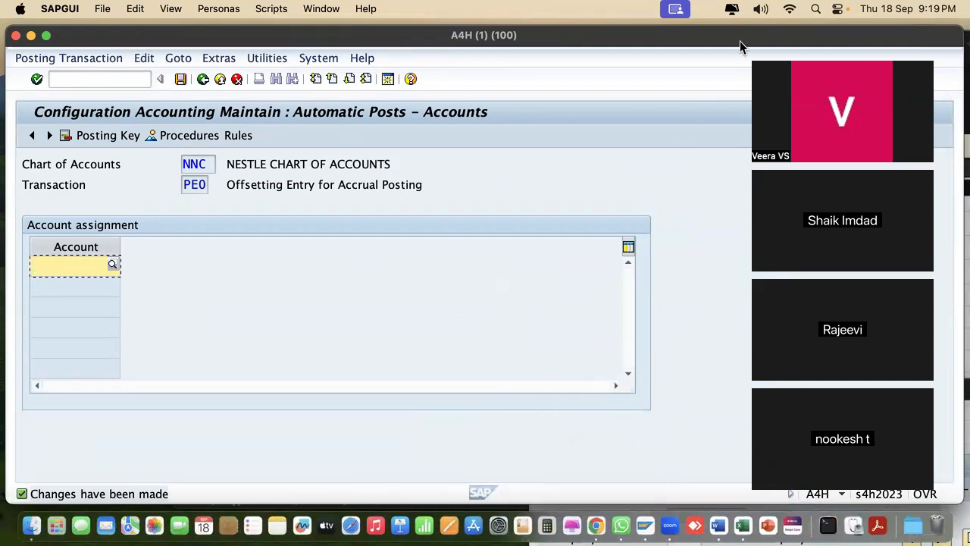
{"action": "left_click_drag", "start_coordinate": [777, 36], "coordinate": [649, 327]}
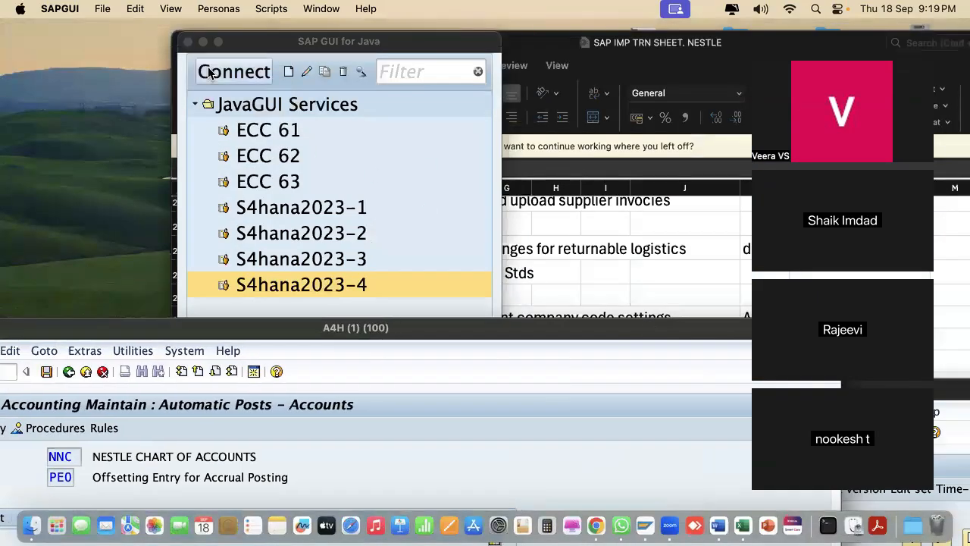
{"action": "left_click", "coordinate": [188, 42]}
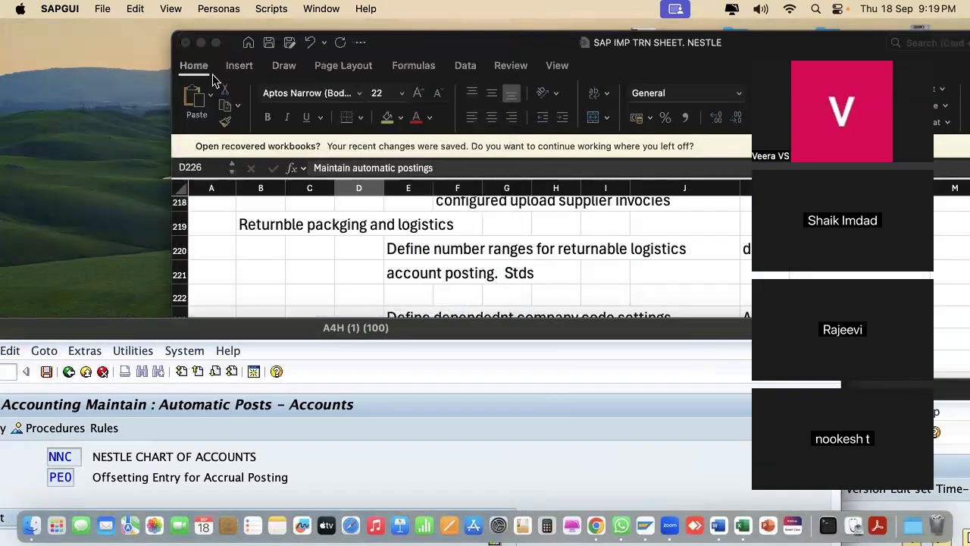
{"action": "left_click_drag", "start_coordinate": [237, 39], "coordinate": [740, 134]}
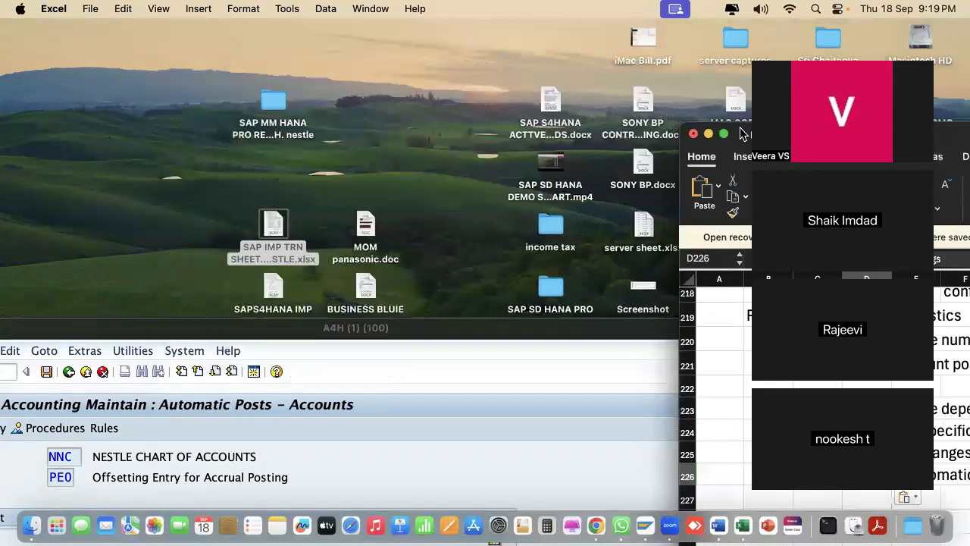
{"action": "left_click_drag", "start_coordinate": [457, 325], "coordinate": [852, 8]}
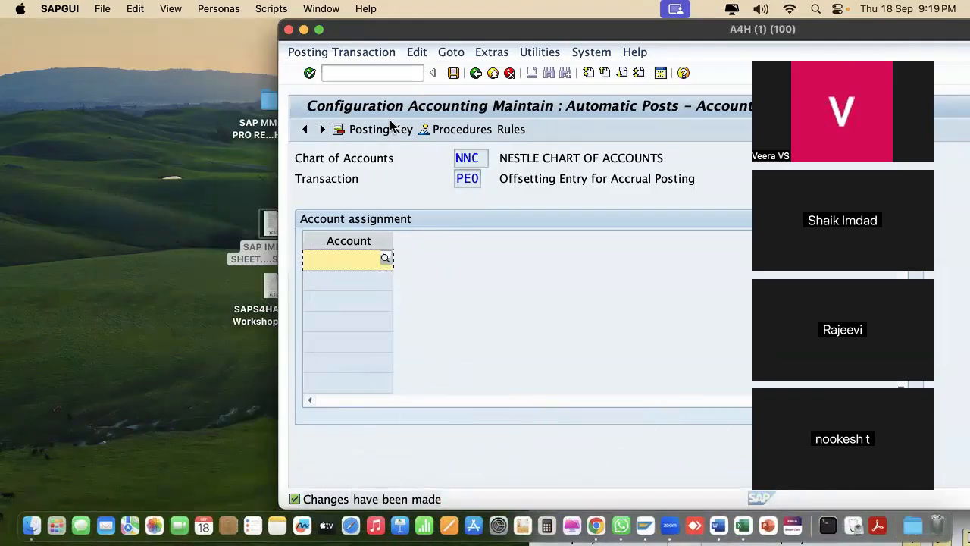
{"action": "left_click", "coordinate": [51, 11]}
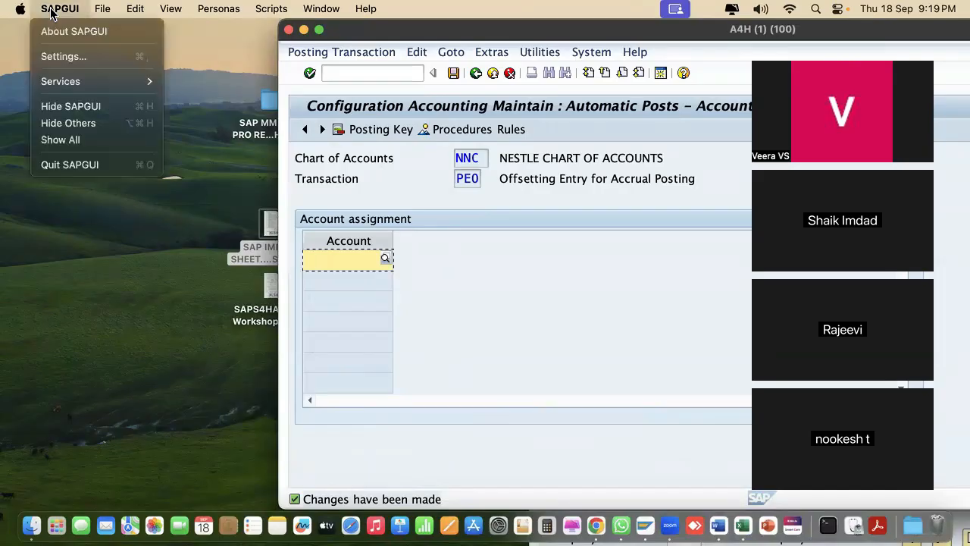
{"action": "left_click", "coordinate": [64, 166]}
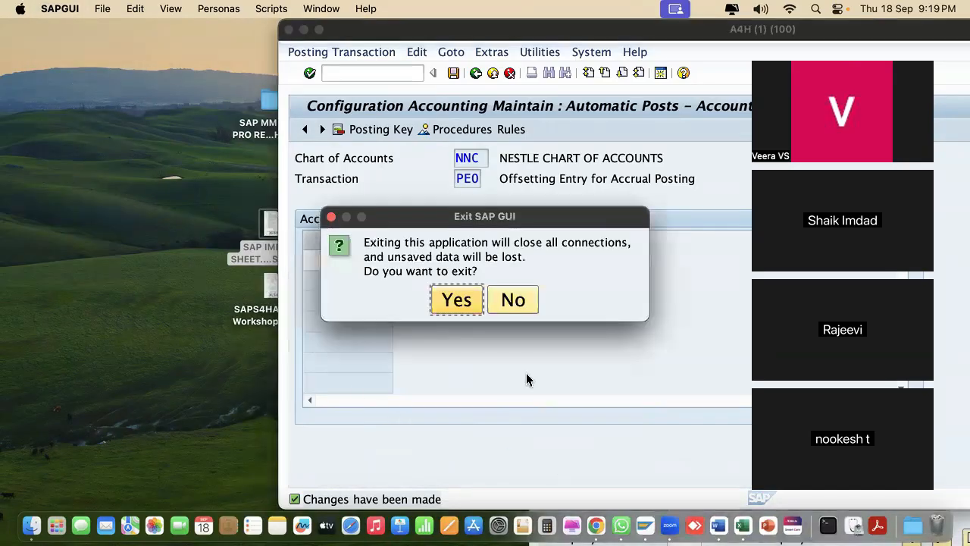
{"action": "left_click", "coordinate": [515, 302]}
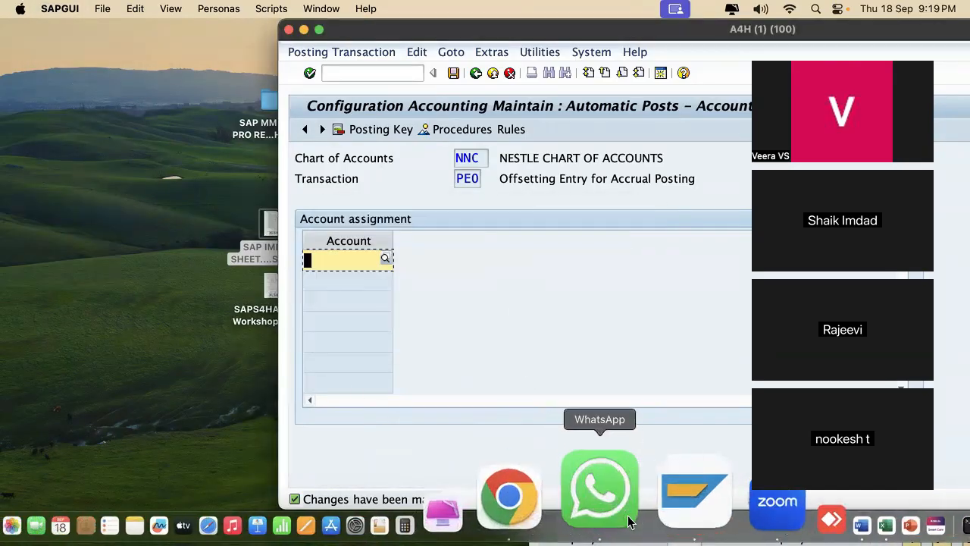
{"action": "left_click", "coordinate": [643, 498]}
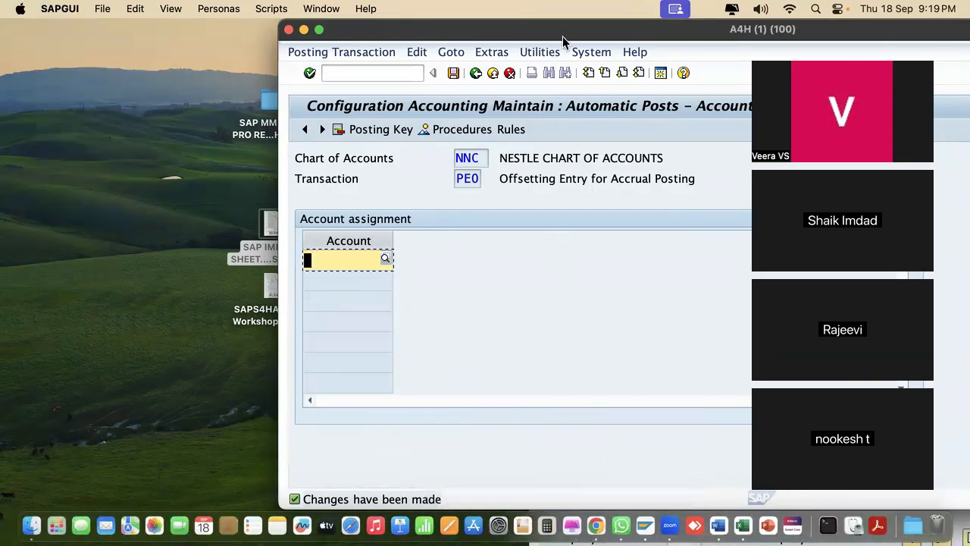
{"action": "left_click_drag", "start_coordinate": [550, 34], "coordinate": [311, 32]}
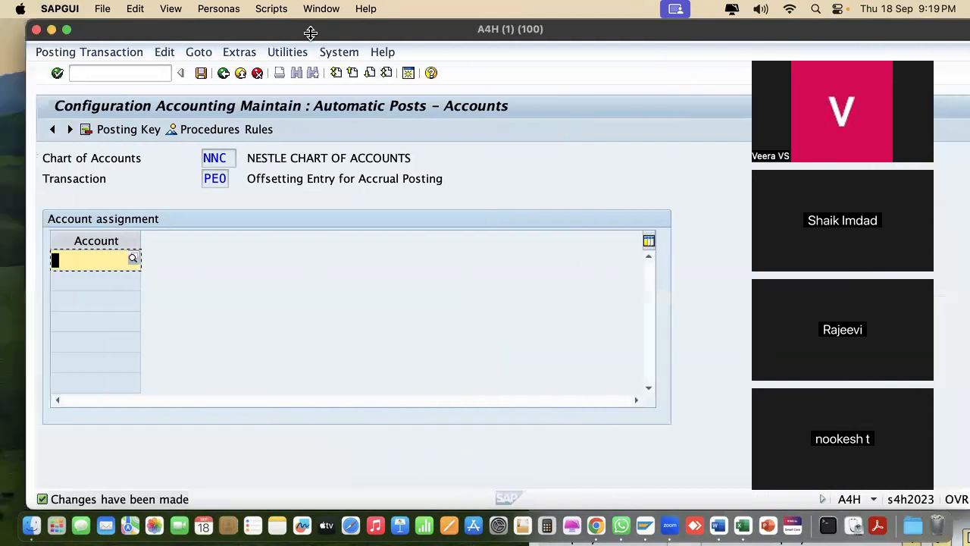
- Open transaction FS00 in a new session and look up the existing G/L accounts in chart of accounts NNC
{"action": "left_click", "coordinate": [407, 74]}
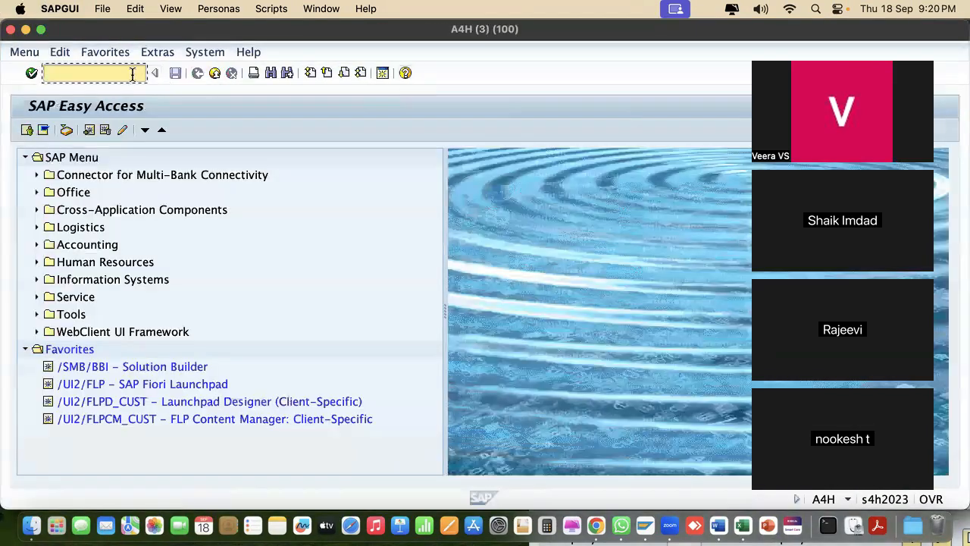
{"action": "type", "text": "fs00"}
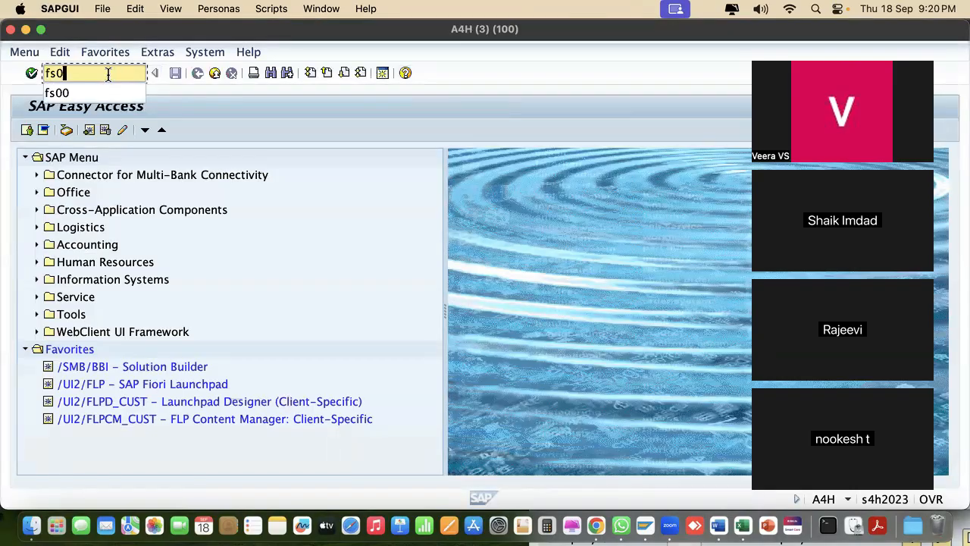
{"action": "key", "text": "Return"}
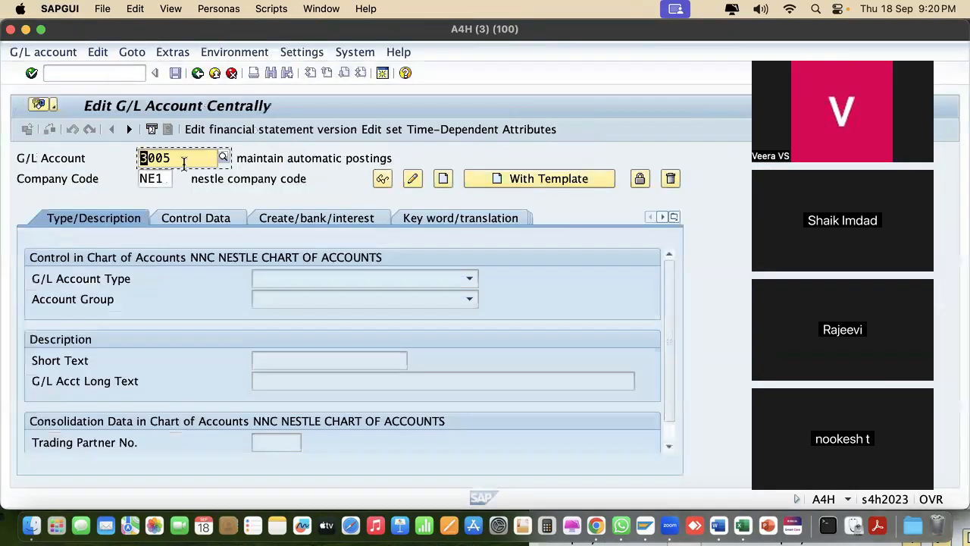
{"action": "left_click", "coordinate": [223, 159]}
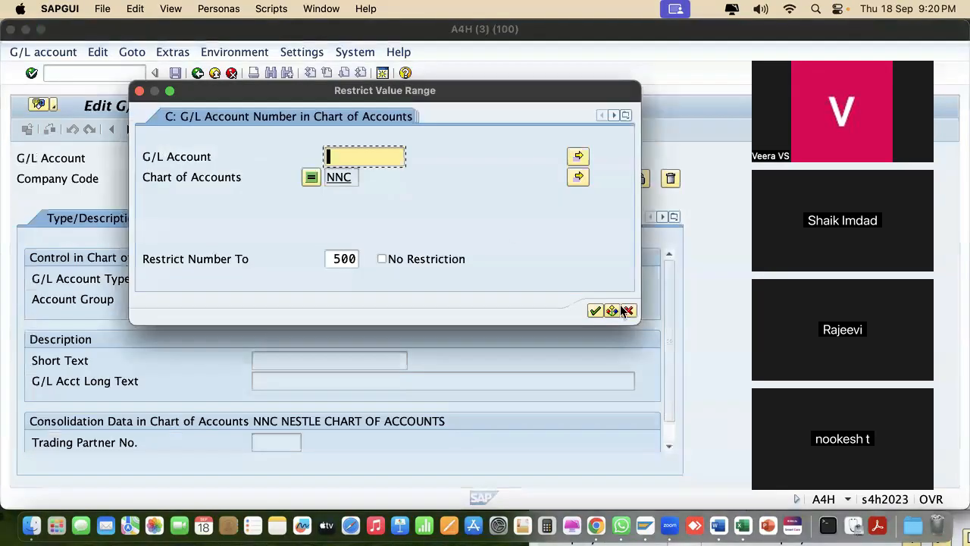
{"action": "left_click", "coordinate": [596, 311]}
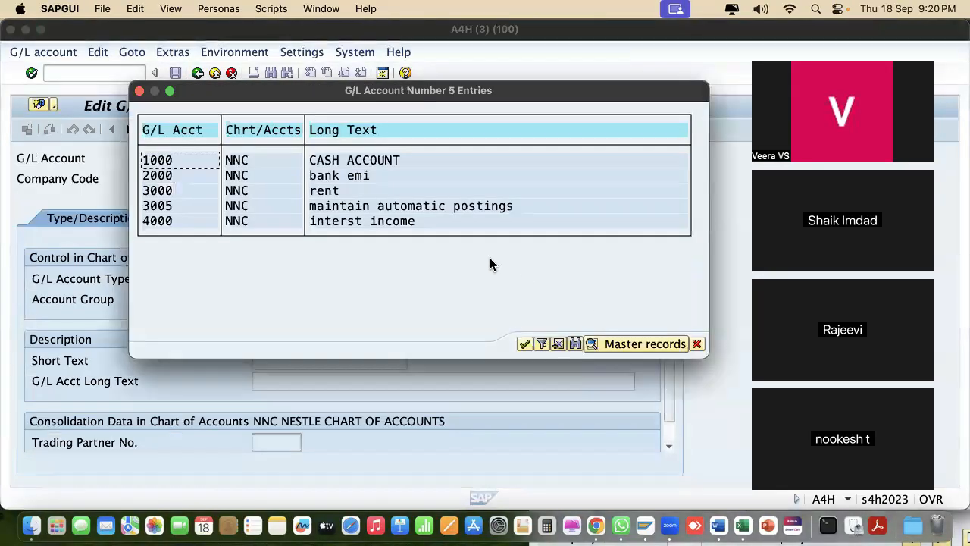
{"action": "left_click", "coordinate": [138, 92]}
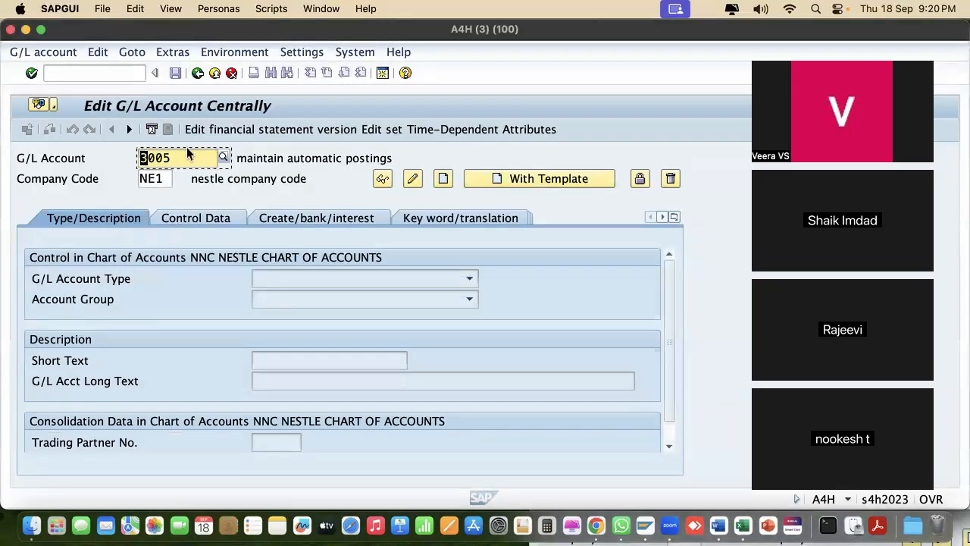
- Start creating G/L account 2001 in company code NE1
{"action": "key", "text": "super+a"}
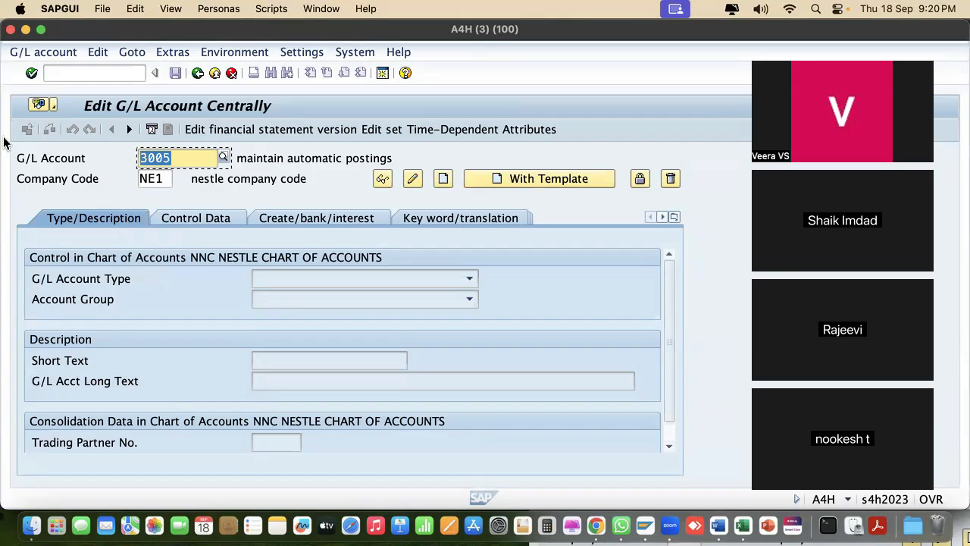
{"action": "type", "text": "200"}
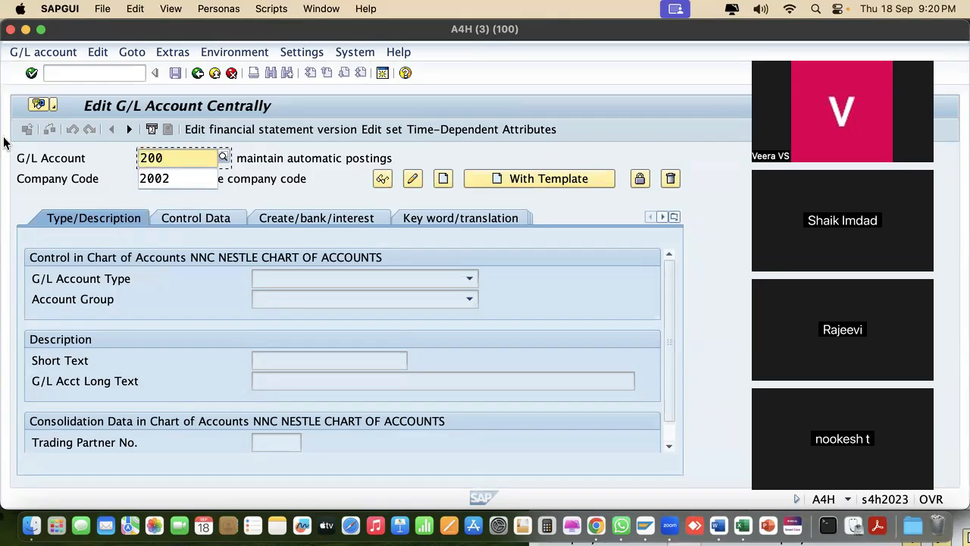
{"action": "type", "text": "1"}
{"action": "left_click", "coordinate": [23, 53]}
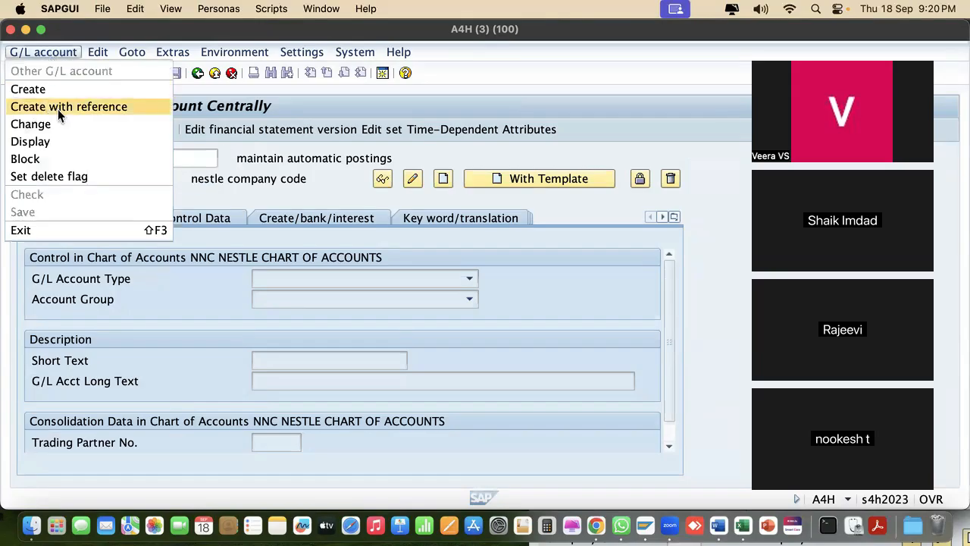
{"action": "left_click", "coordinate": [58, 92]}
- Define the account as a Balance Sheet Account in the liabilities group, with short text "offsettings entry" and long text "offsetting entry"
{"action": "left_click", "coordinate": [295, 282]}
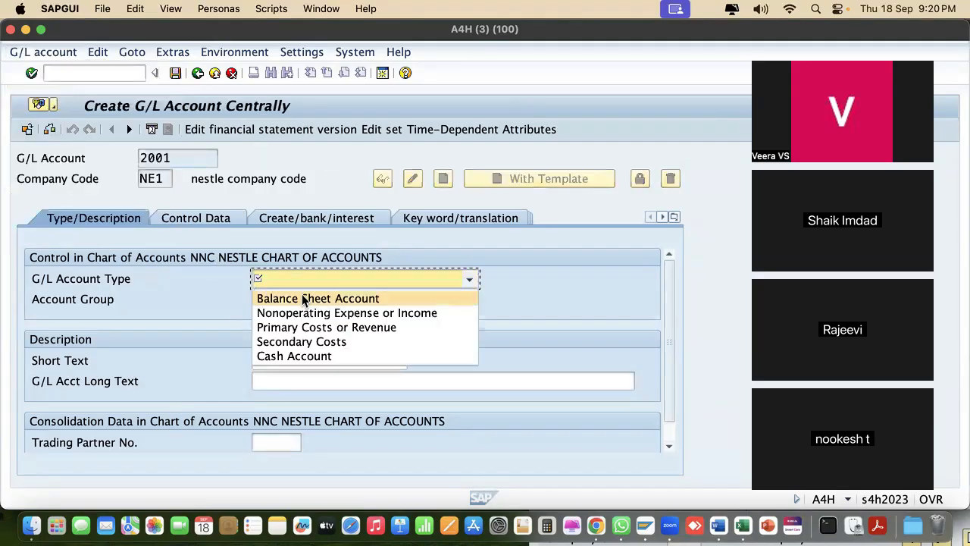
{"action": "left_click", "coordinate": [307, 300]}
{"action": "left_click", "coordinate": [309, 301]}
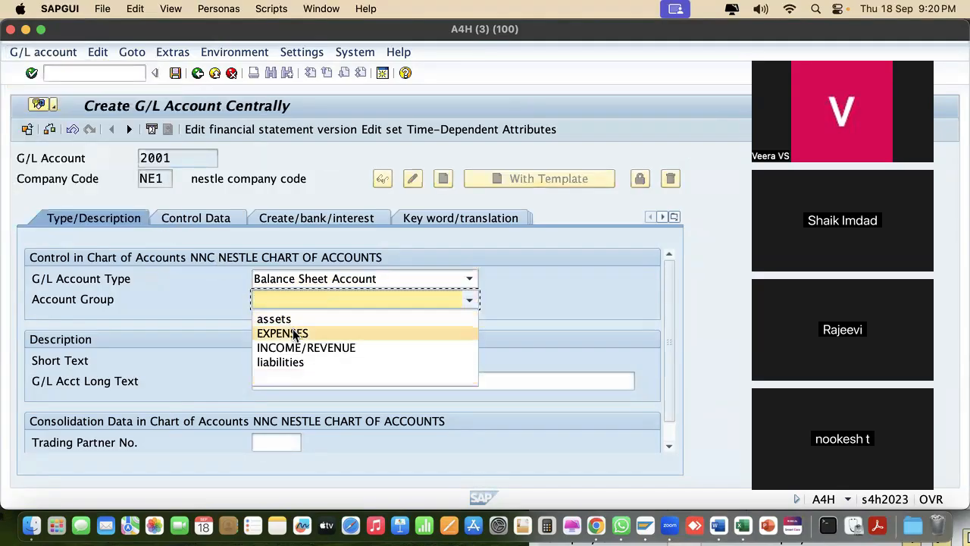
{"action": "left_click", "coordinate": [290, 362]}
{"action": "left_click", "coordinate": [288, 362]}
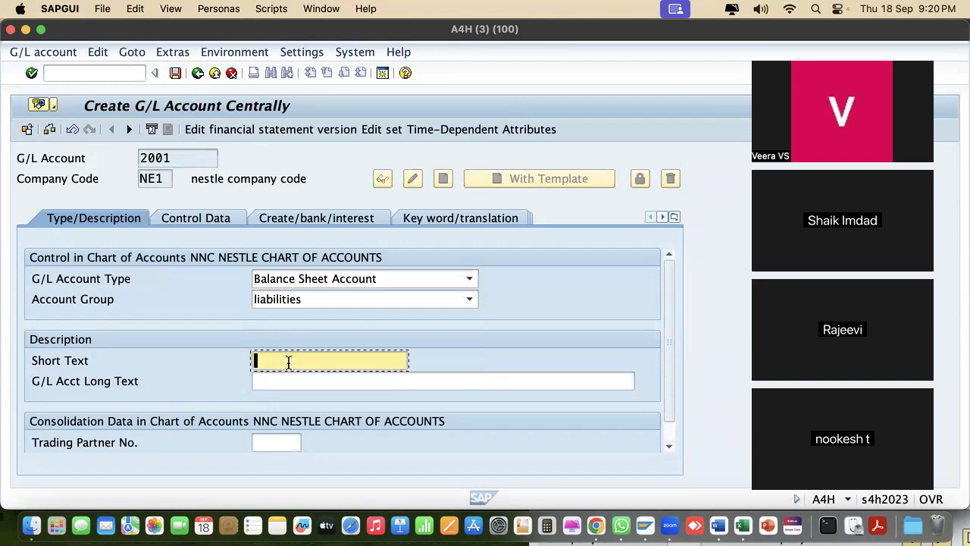
{"action": "type", "text": "offsettings entry"}
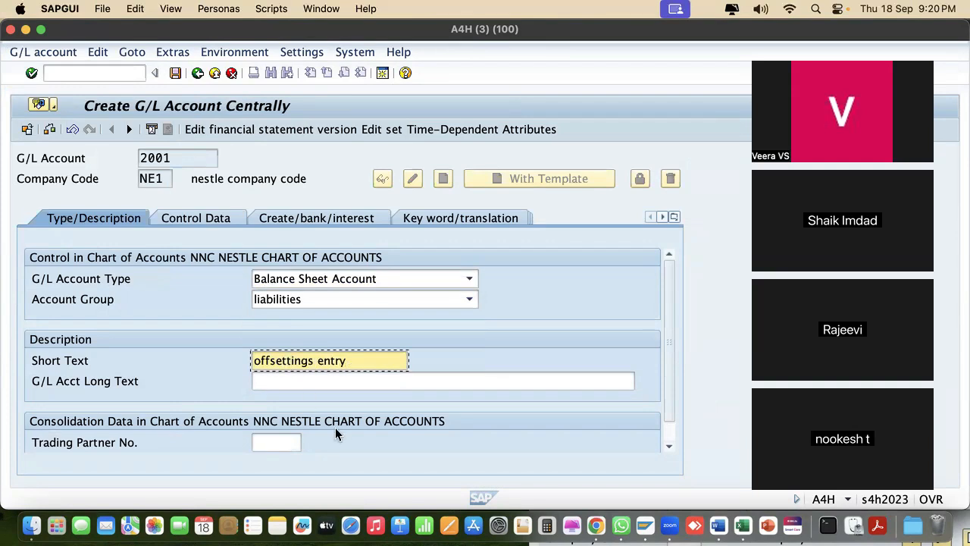
{"action": "left_click", "coordinate": [331, 383]}
{"action": "type", "text": "offsetting entry"}
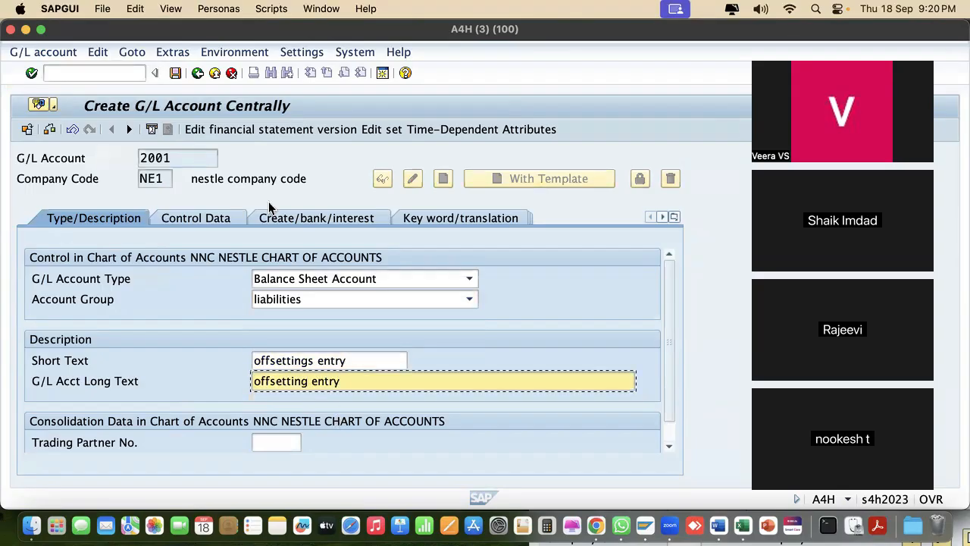
- In the account's control data, enable balances in local currency only and choose sort key 001 Posting date
{"action": "left_click", "coordinate": [218, 221]}
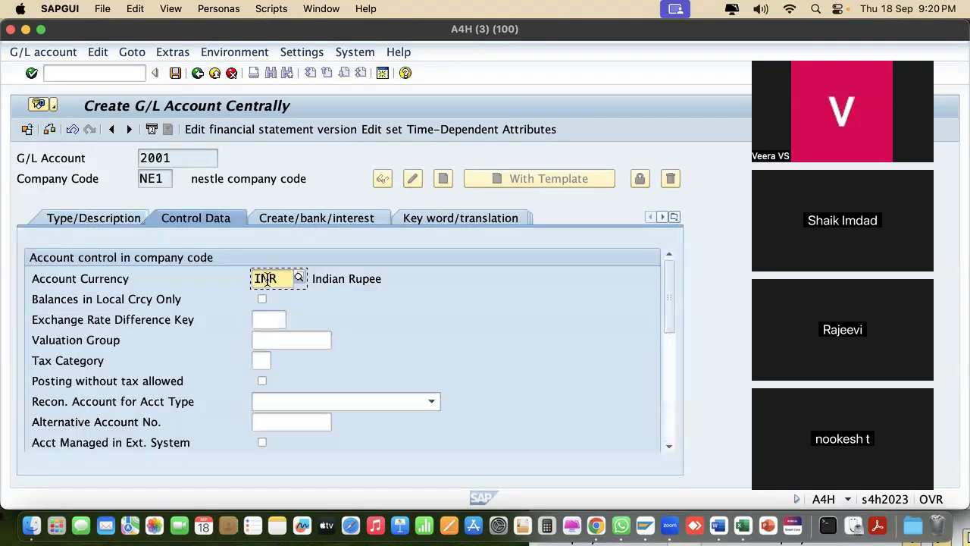
{"action": "left_click", "coordinate": [262, 300]}
{"action": "scroll", "coordinate": [309, 367], "scroll_direction": "down", "scroll_amount": 5}
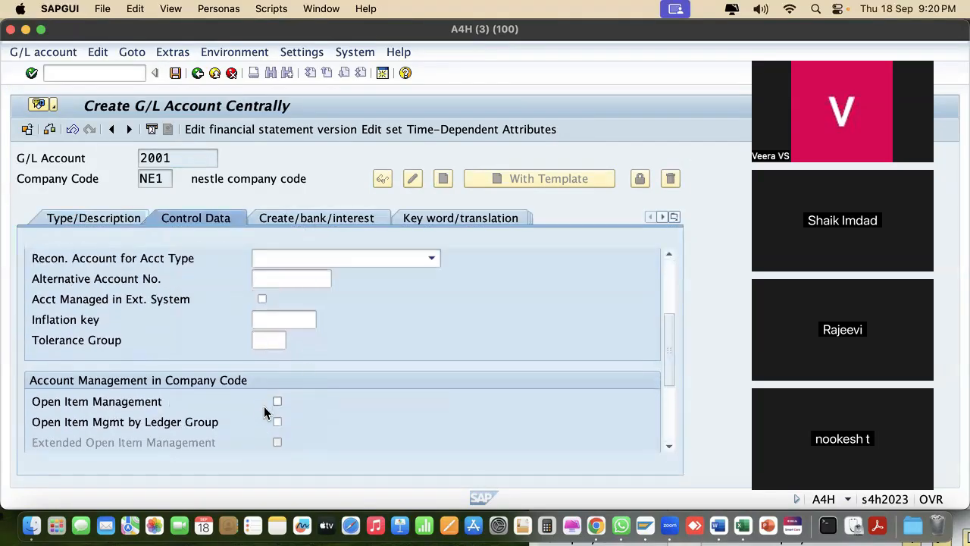
{"action": "left_click", "coordinate": [272, 320]}
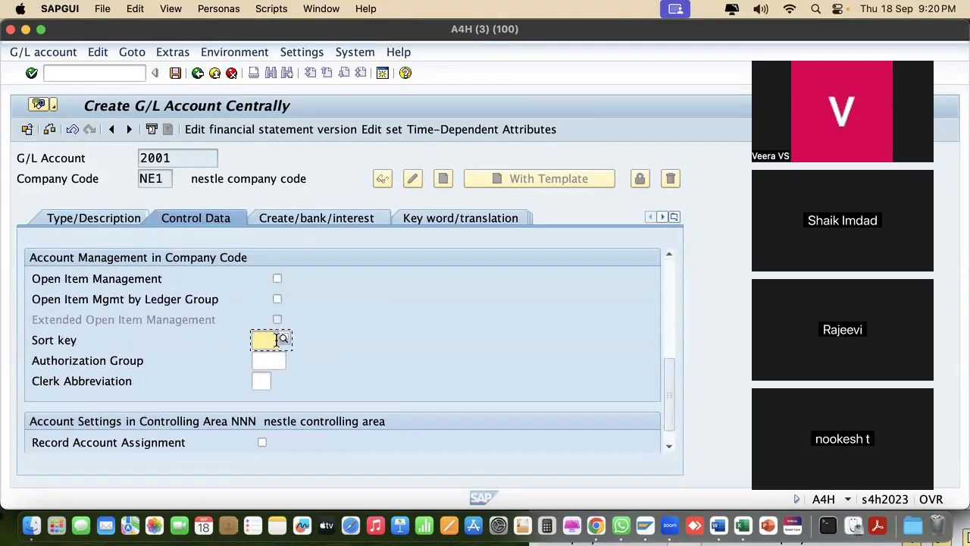
{"action": "left_click", "coordinate": [284, 340]}
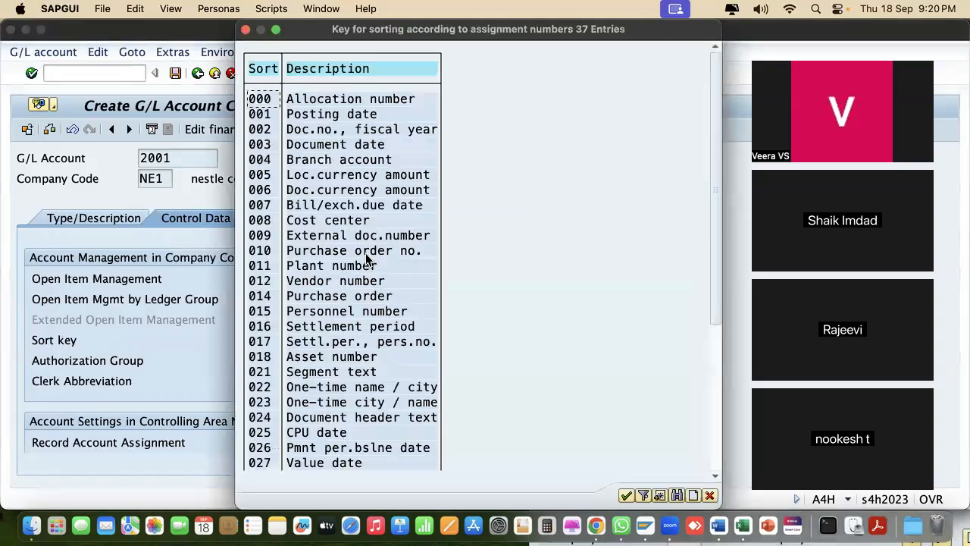
{"action": "double_click", "coordinate": [351, 115]}
- Assign field status group G001 General (with text, assignment) to the new account and save it
{"action": "left_click", "coordinate": [315, 218]}
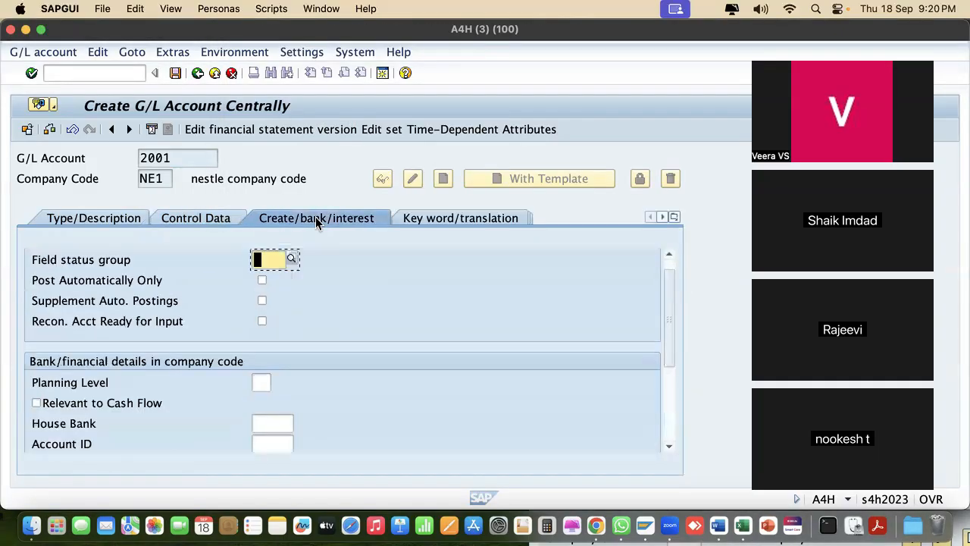
{"action": "left_click", "coordinate": [292, 261]}
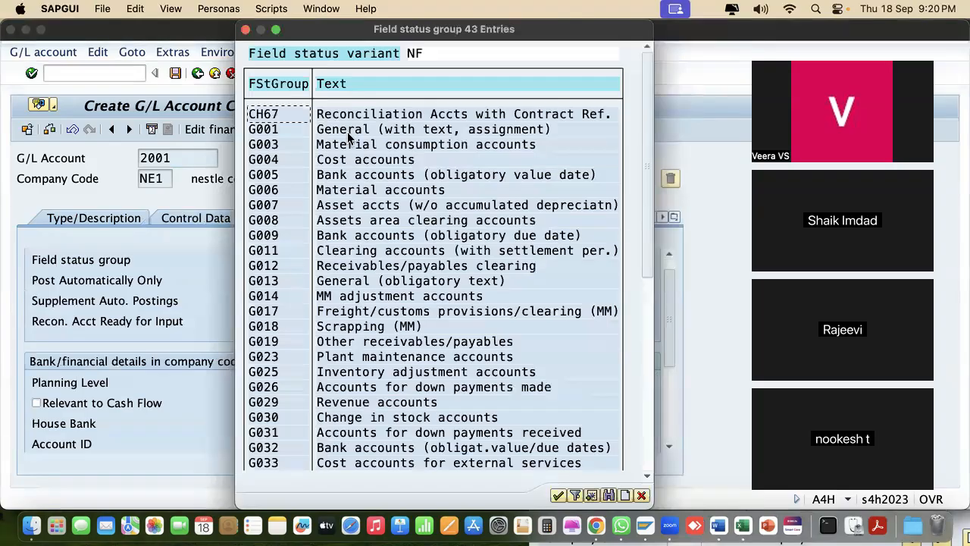
{"action": "double_click", "coordinate": [348, 123]}
{"action": "left_click", "coordinate": [175, 73]}
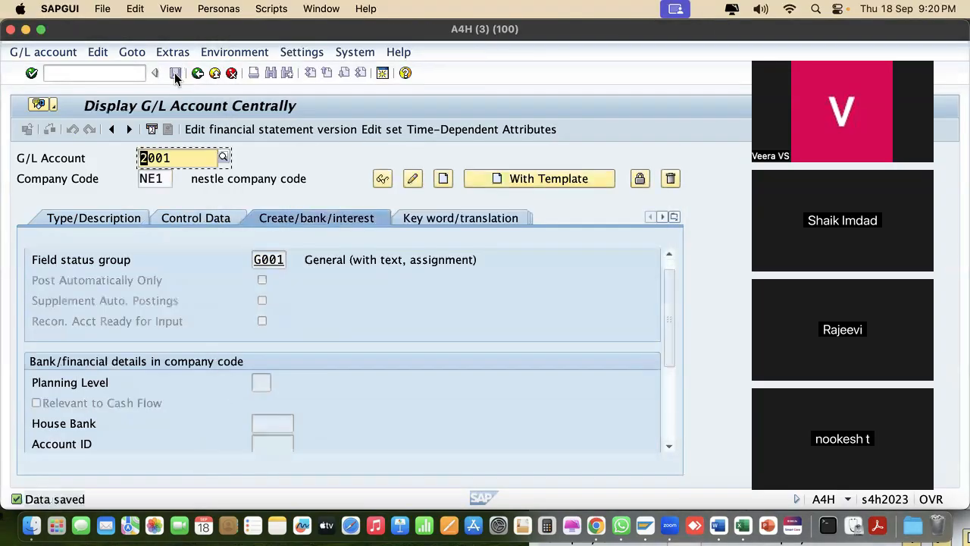
- Back in the automatic postings session, assign G/L account 2001 to the PEO offsetting entry for accrual posting
{"action": "left_click_drag", "start_coordinate": [574, 29], "coordinate": [780, 109]}
{"action": "left_click", "coordinate": [131, 265]}
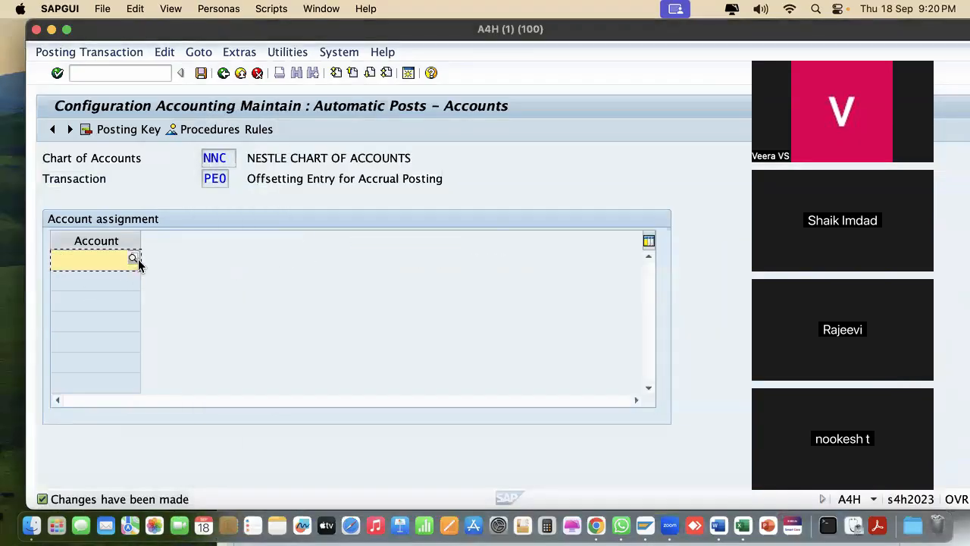
{"action": "left_click", "coordinate": [135, 259]}
{"action": "left_click", "coordinate": [514, 351]}
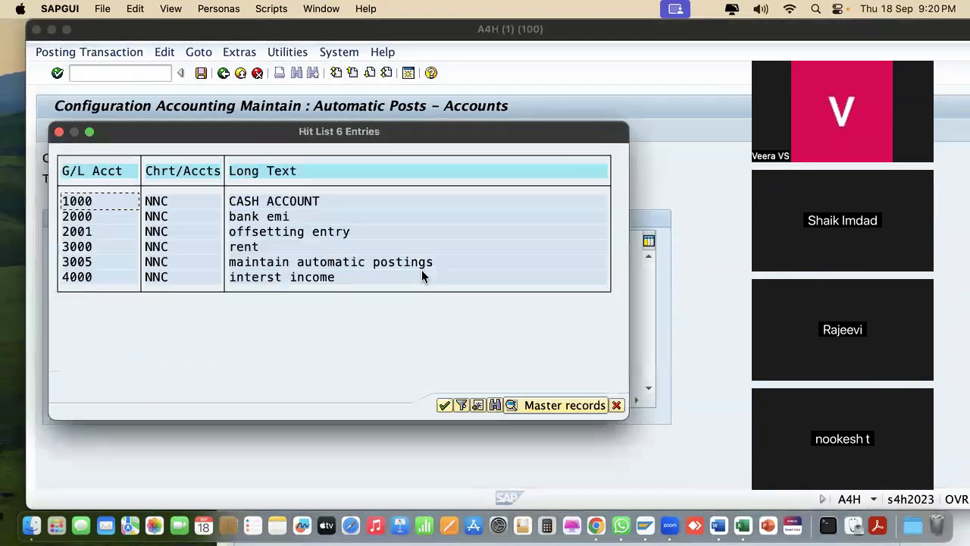
{"action": "double_click", "coordinate": [307, 233]}
- Save the PEO account assignment under the "Maintain automatic postings" customizing request and return to the IMG structure
{"action": "left_click", "coordinate": [200, 73]}
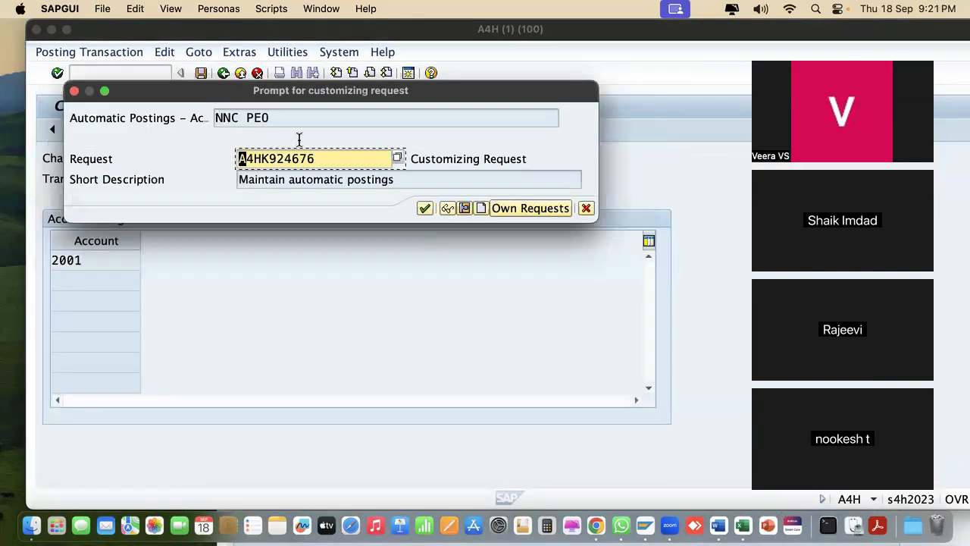
{"action": "left_click", "coordinate": [423, 209]}
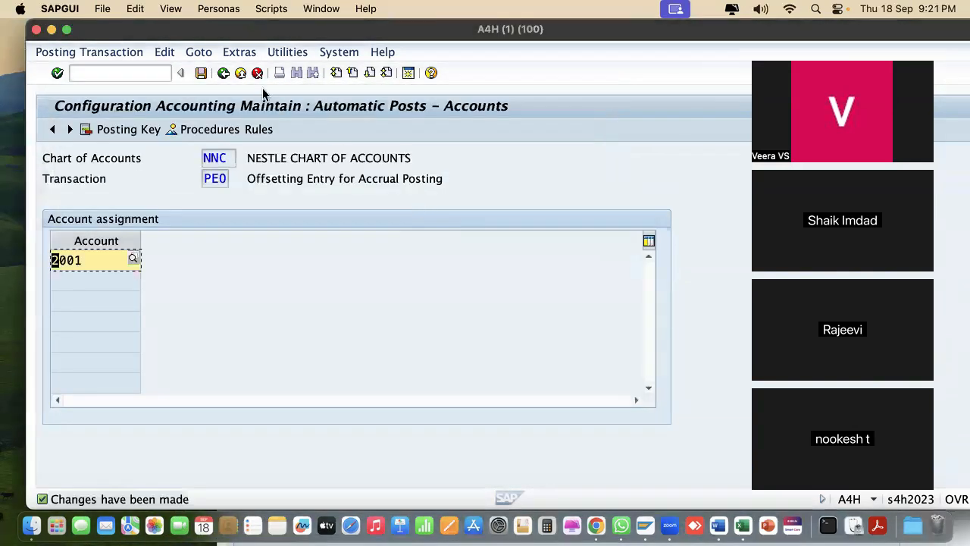
{"action": "left_click", "coordinate": [223, 74]}
{"action": "left_click", "coordinate": [223, 73]}
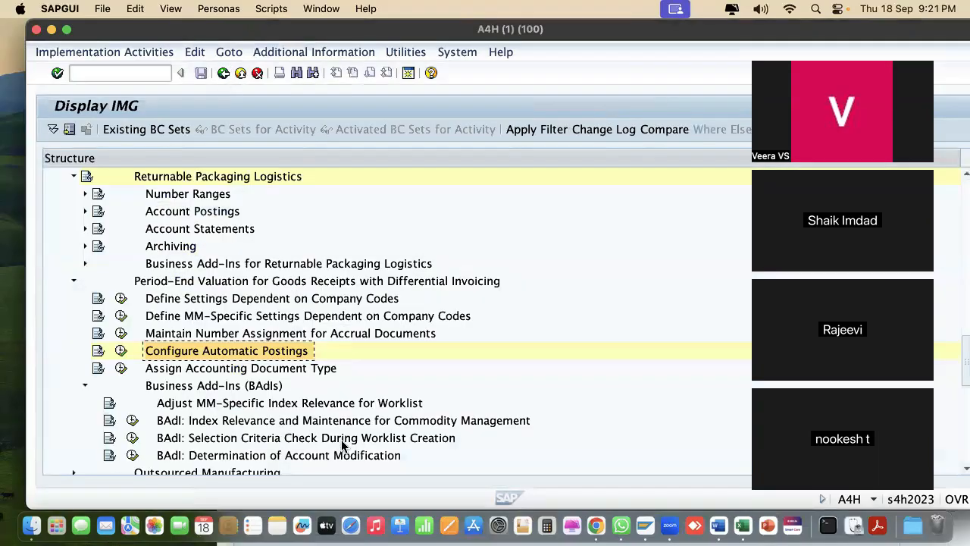
- Open the Assign Accounting Document Type activity to view its posting and resetting document type fields, then return to the IMG structure
{"action": "left_click", "coordinate": [309, 369]}
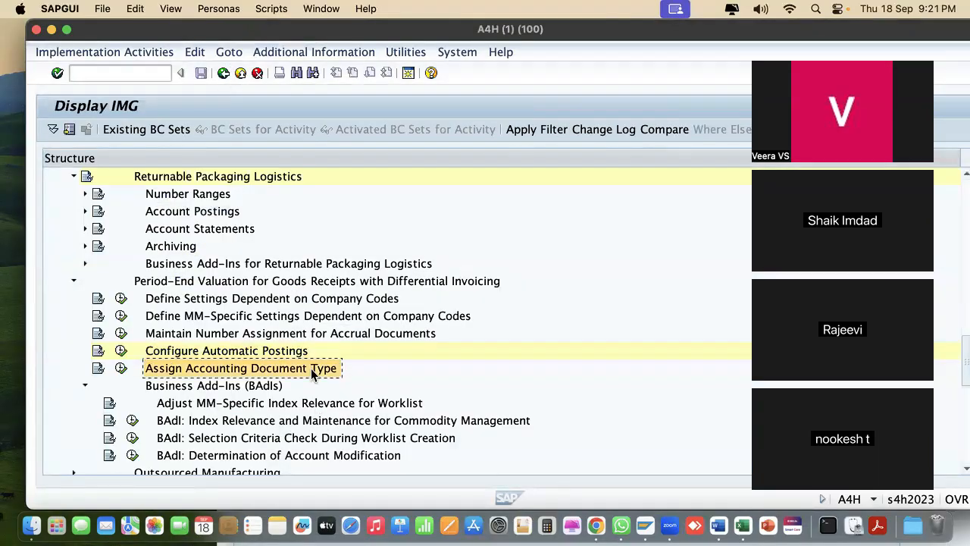
{"action": "left_click", "coordinate": [124, 369]}
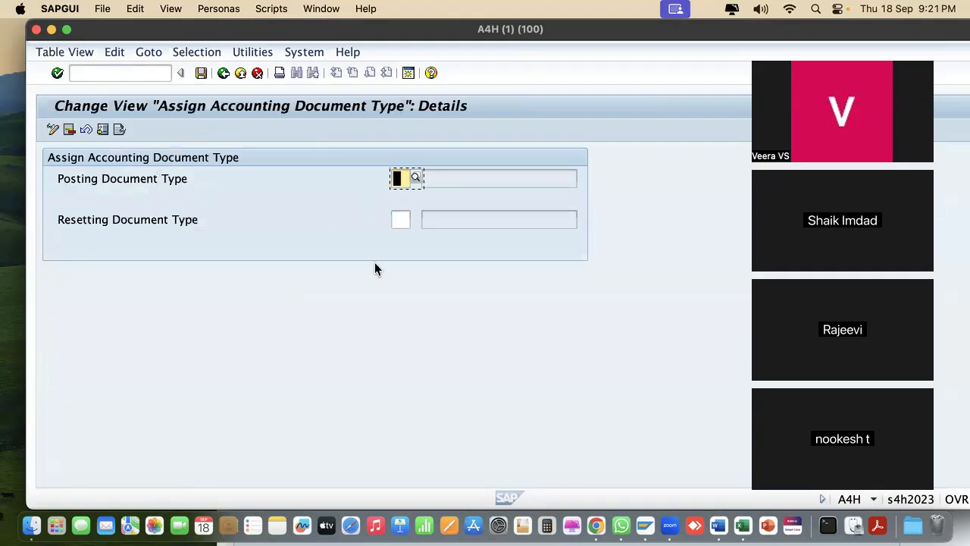
{"action": "left_click", "coordinate": [223, 73]}
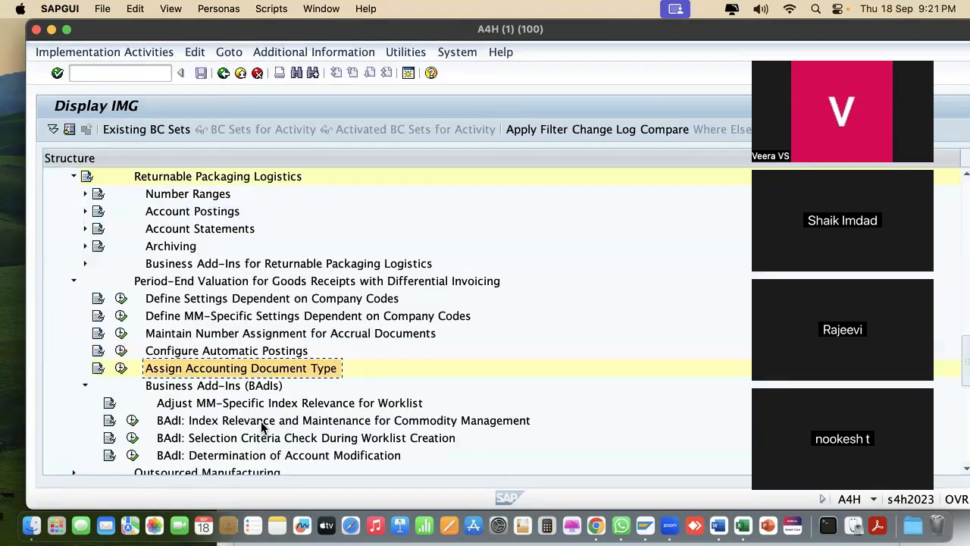
- Collapse the Returnable Packaging Logistics, Business Add-Ins (BAdIs) and Period-End Valuation for Goods Receipts with Differential Invoicing nodes in the IMG structure
{"action": "scroll", "coordinate": [263, 420], "scroll_direction": "down", "scroll_amount": 3}
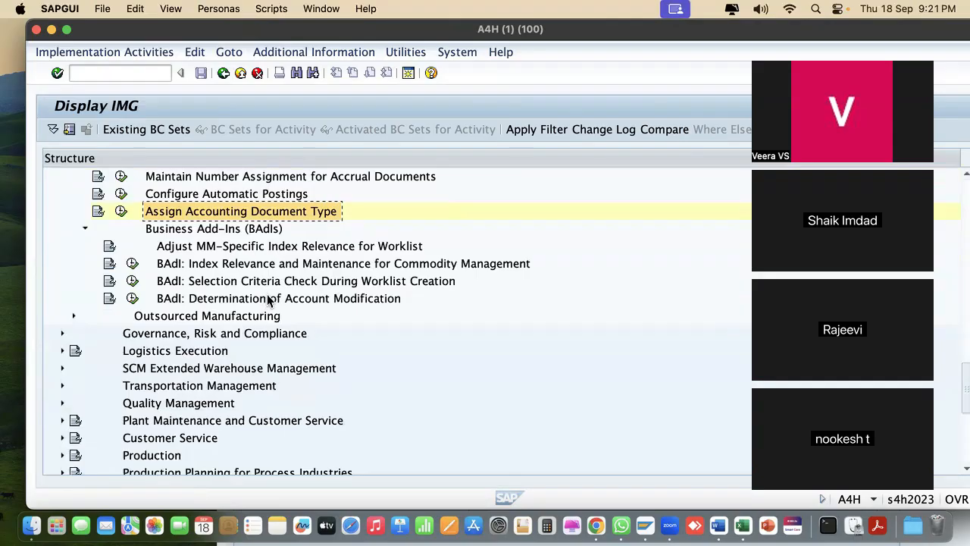
{"action": "scroll", "coordinate": [268, 300], "scroll_direction": "up", "scroll_amount": 5}
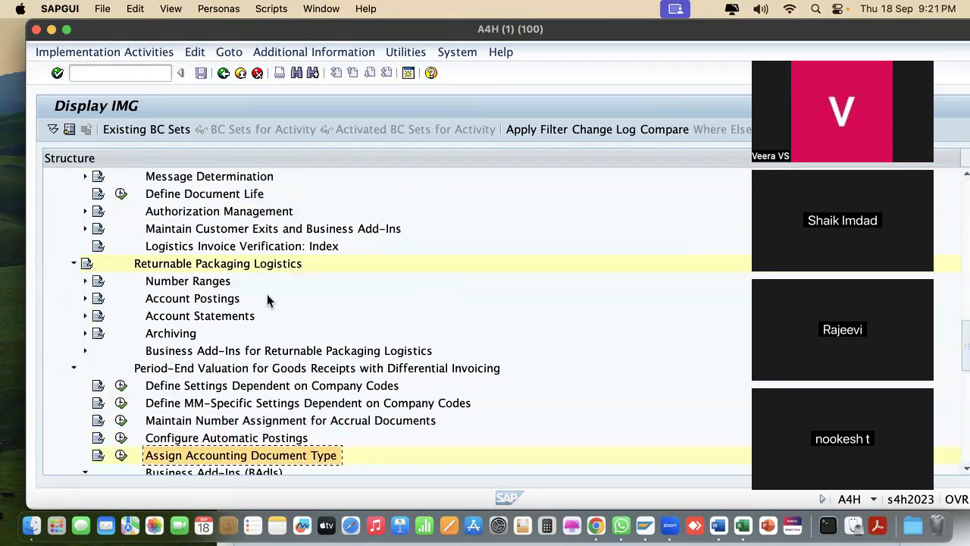
{"action": "left_click", "coordinate": [74, 264]}
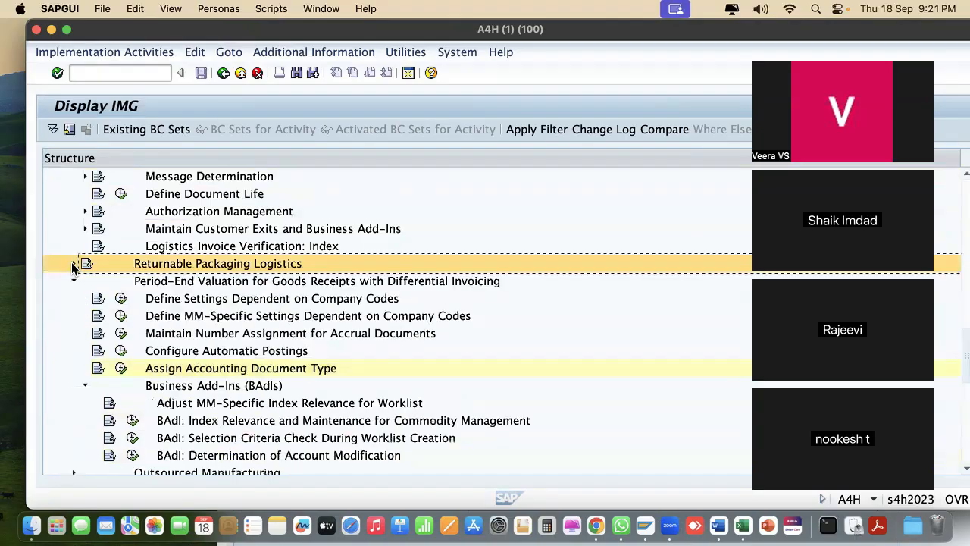
{"action": "left_click", "coordinate": [86, 386]}
{"action": "left_click", "coordinate": [76, 281]}
{"action": "scroll", "coordinate": [83, 279], "scroll_direction": "up", "scroll_amount": 2}
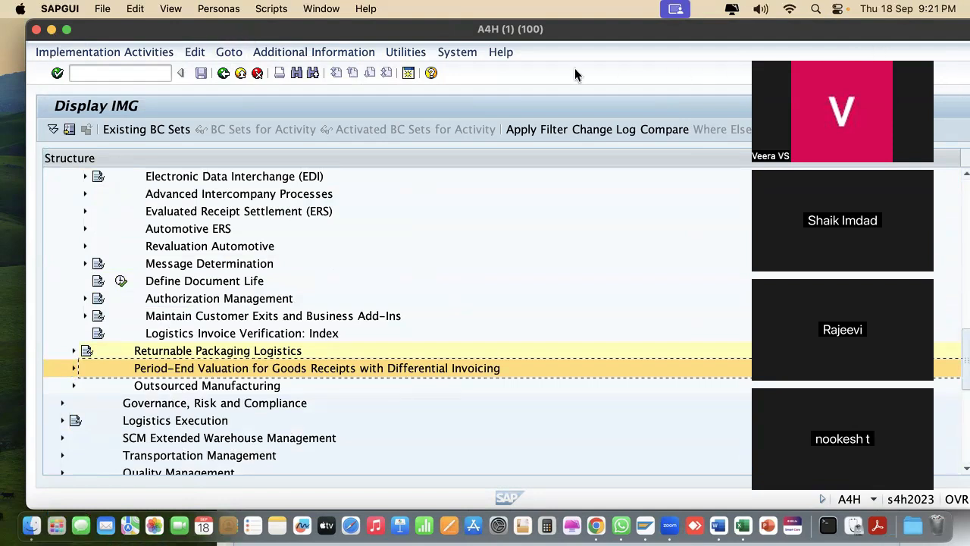
- Close the Display IMG session and the session displaying G/L account 2001
{"action": "left_click_drag", "start_coordinate": [575, 75], "coordinate": [573, 72]}
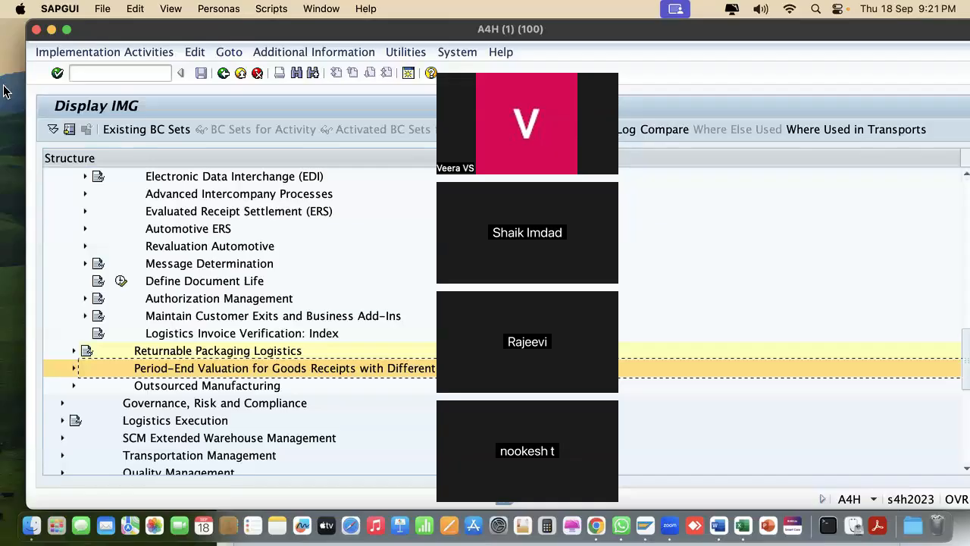
{"action": "left_click", "coordinate": [34, 33]}
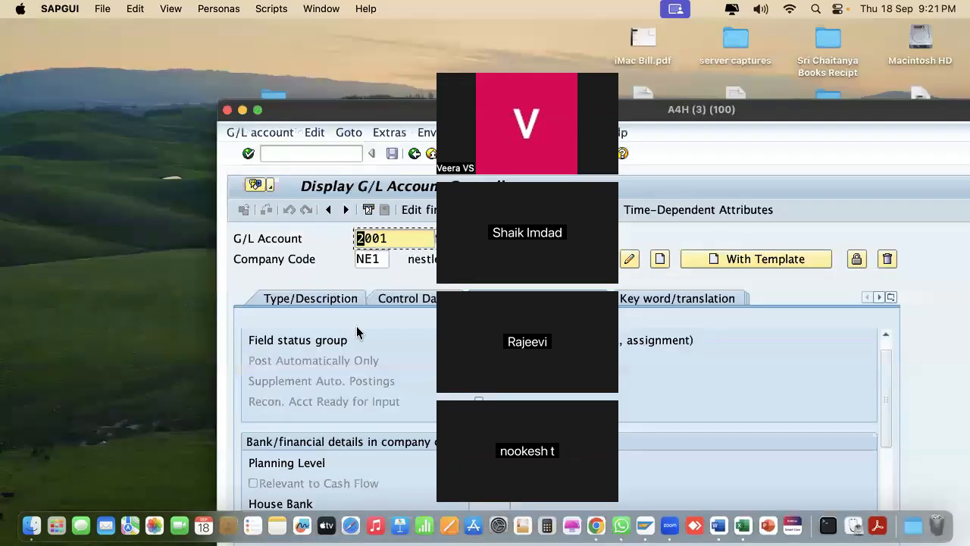
{"action": "left_click_drag", "start_coordinate": [341, 117], "coordinate": [260, 10]}
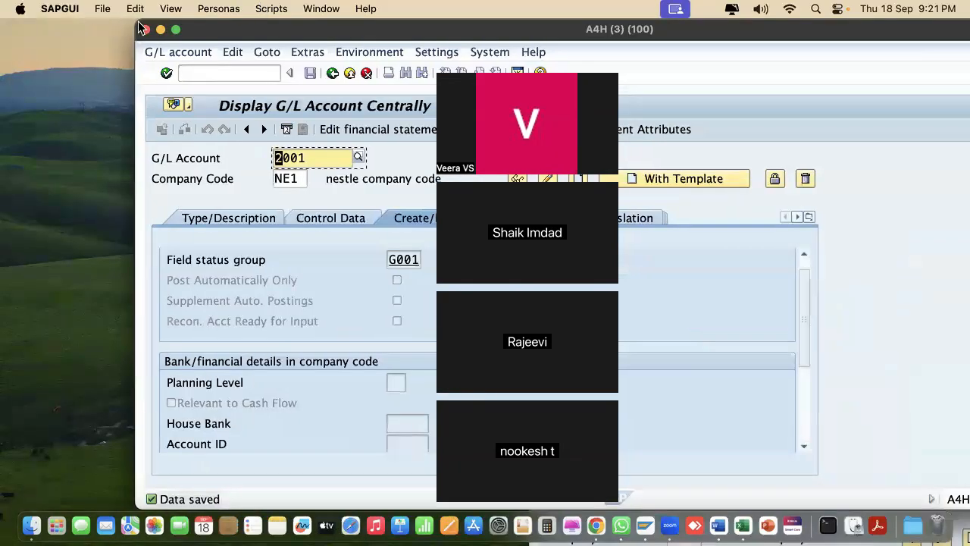
{"action": "key", "text": "F11"}
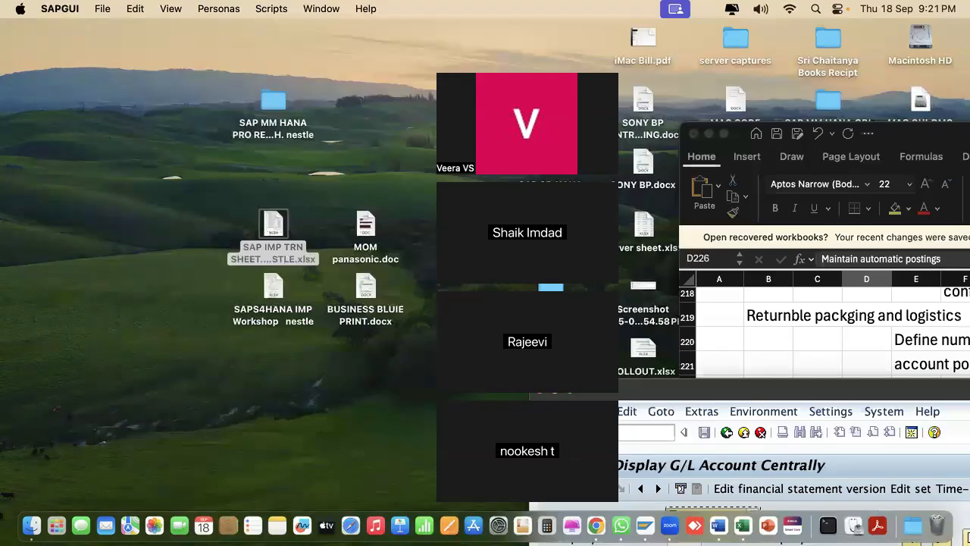
- Switch to Excel, save the SAP IMP TRN SHEET. NESTLE workbook and close it
{"action": "left_click", "coordinate": [934, 147]}
{"action": "left_click", "coordinate": [83, 35]}
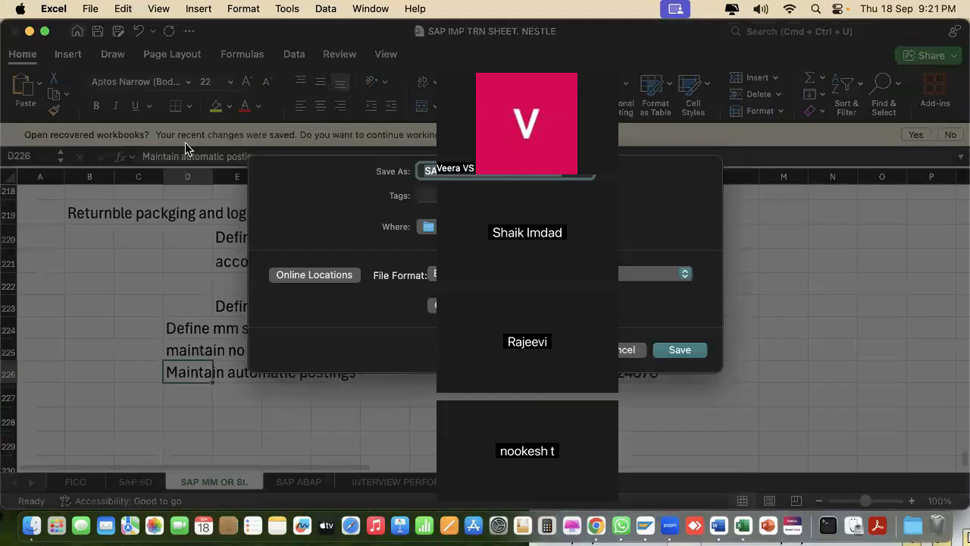
{"action": "left_click", "coordinate": [678, 350]}
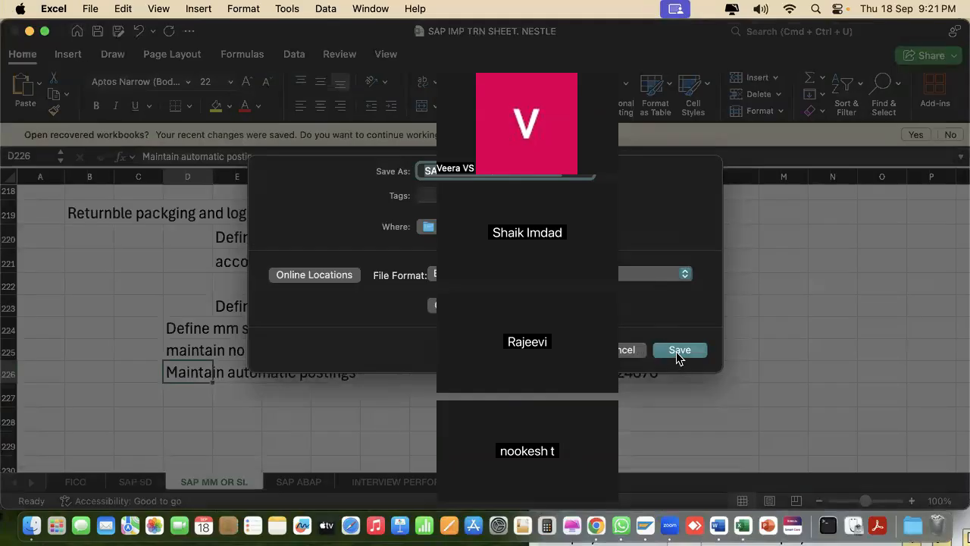
{"action": "left_click", "coordinate": [447, 341]}
{"action": "left_click", "coordinate": [619, 349]}
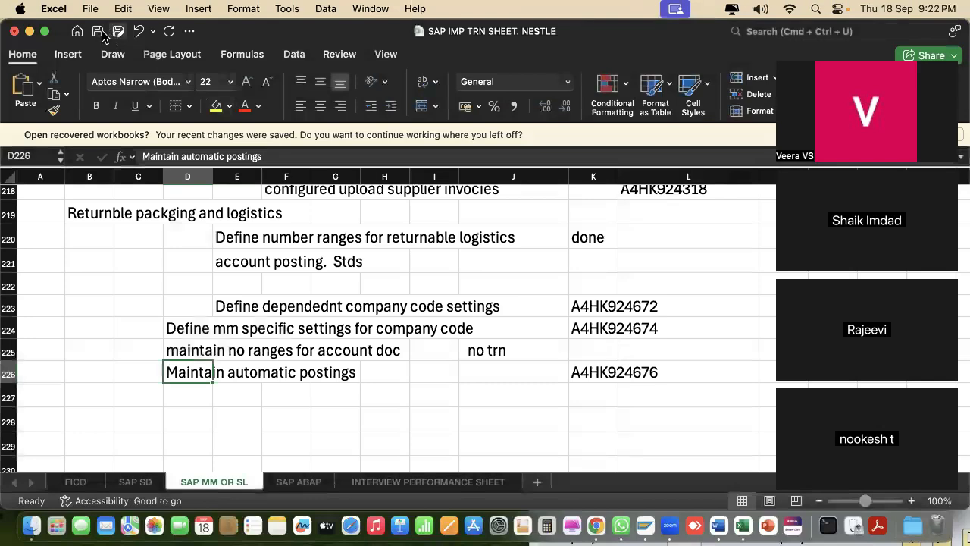
{"action": "left_click", "coordinate": [13, 32]}
- Bring up the remaining SAP session displaying G/L account 3005, close it and confirm logging off
{"action": "double_click", "coordinate": [666, 390]}
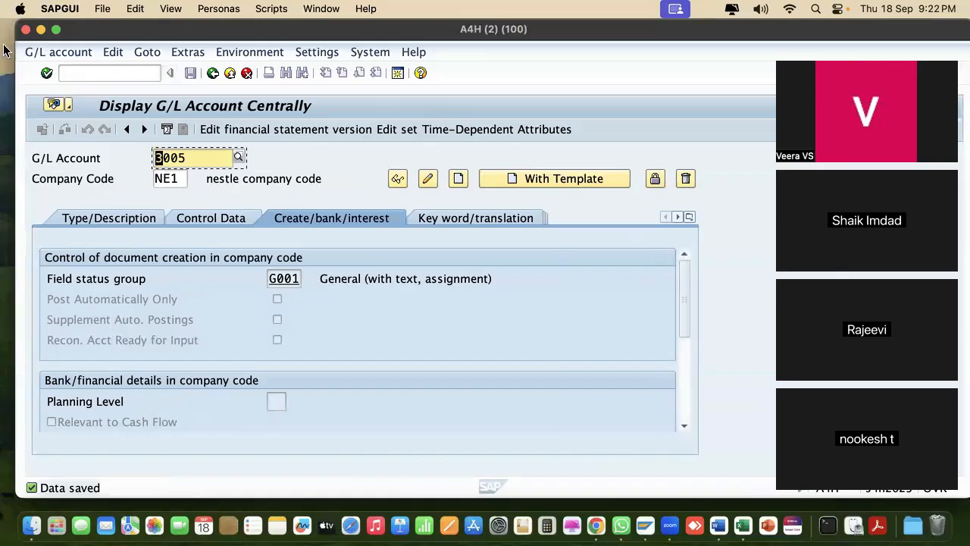
{"action": "left_click", "coordinate": [23, 31]}
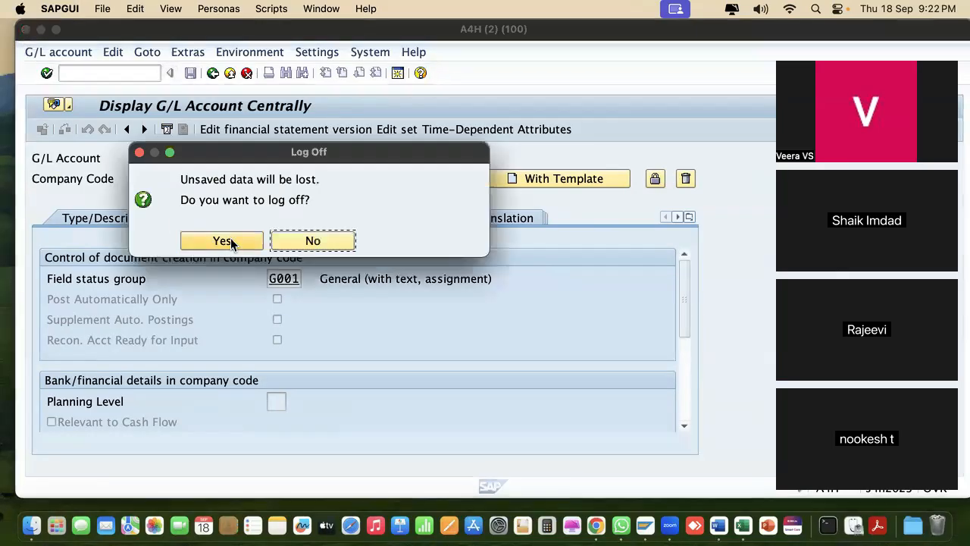
{"action": "left_click", "coordinate": [230, 238]}
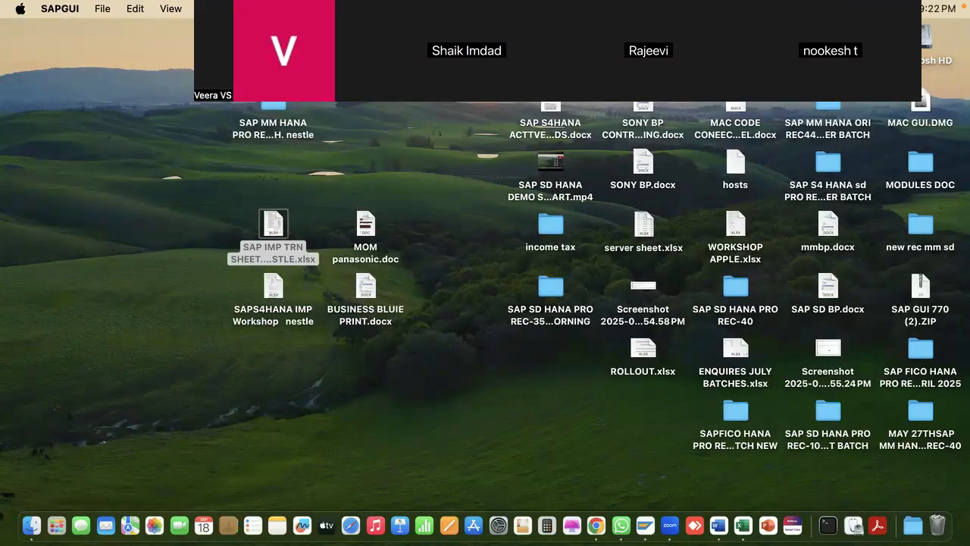
{"action": "left_click", "coordinate": [959, 86]}
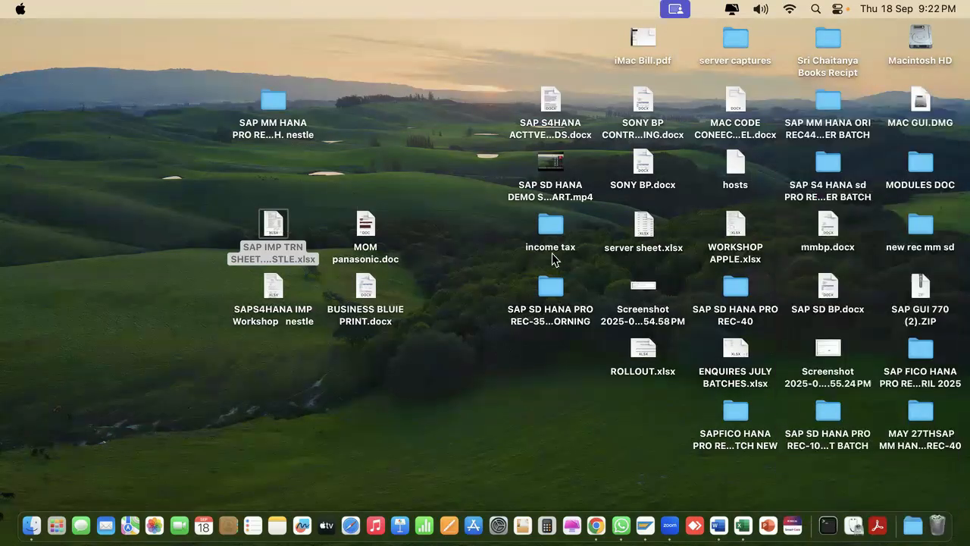